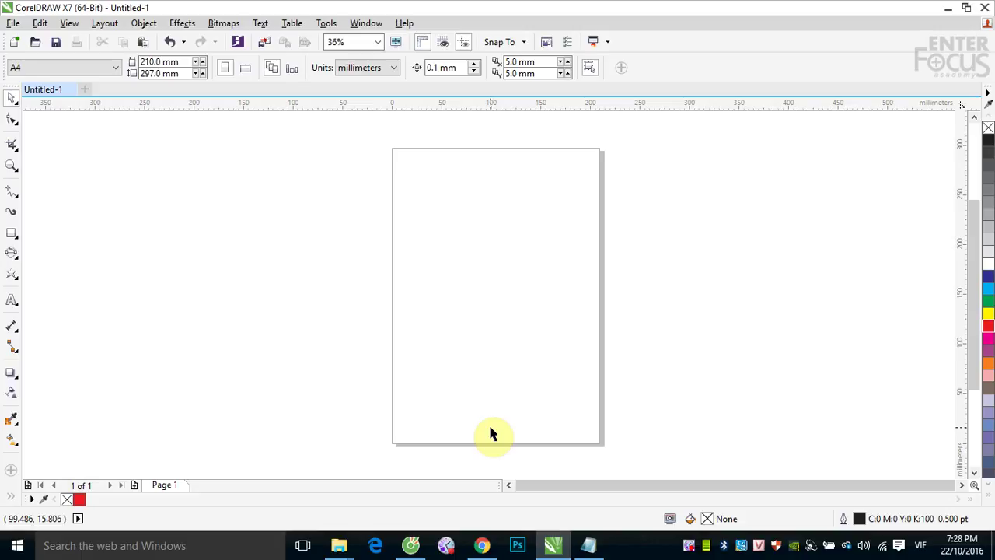
# Step: Draw a rectangle about 66 × 46 mm near the page's left edge and an ellipse about 65 × 63 mm below it
pyautogui.click(11, 236)
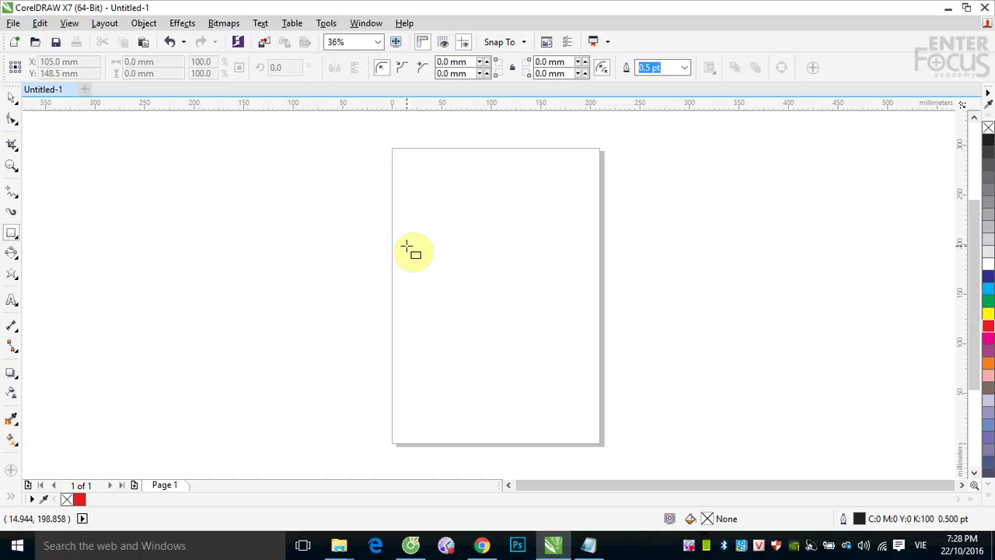
pyautogui.moveTo(400, 239); pyautogui.dragTo(466, 285)
pyautogui.click(11, 232)
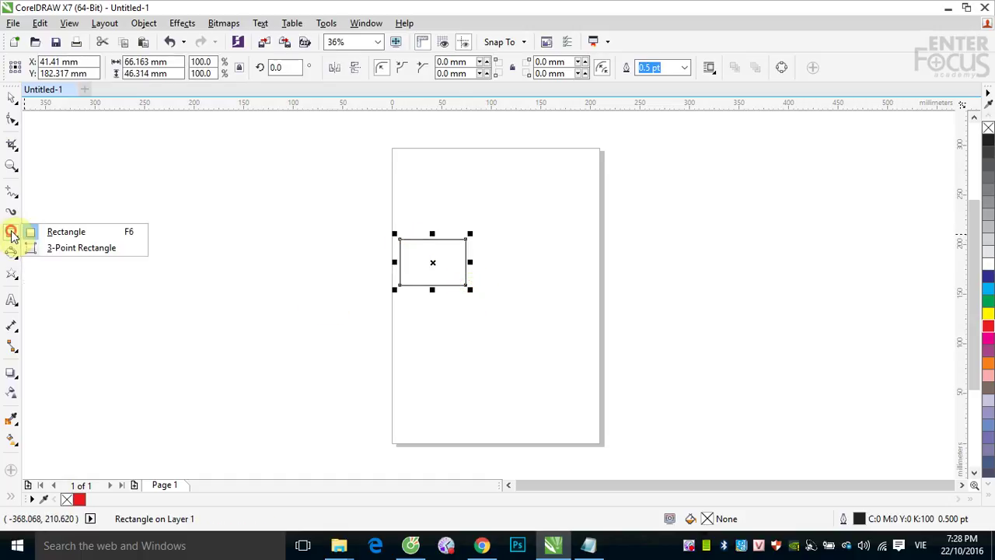
pyautogui.click(32, 252)
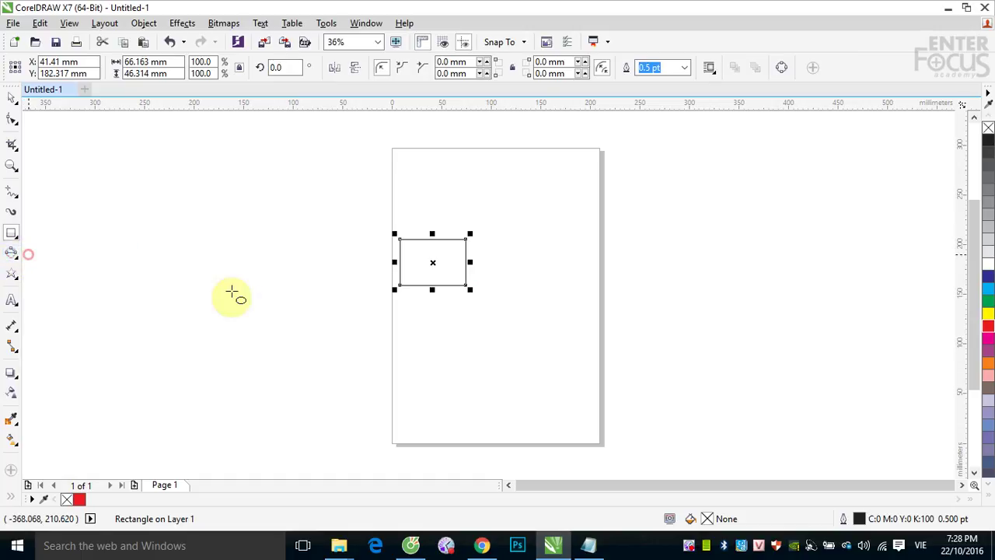
pyautogui.moveTo(440, 296); pyautogui.dragTo(514, 370)
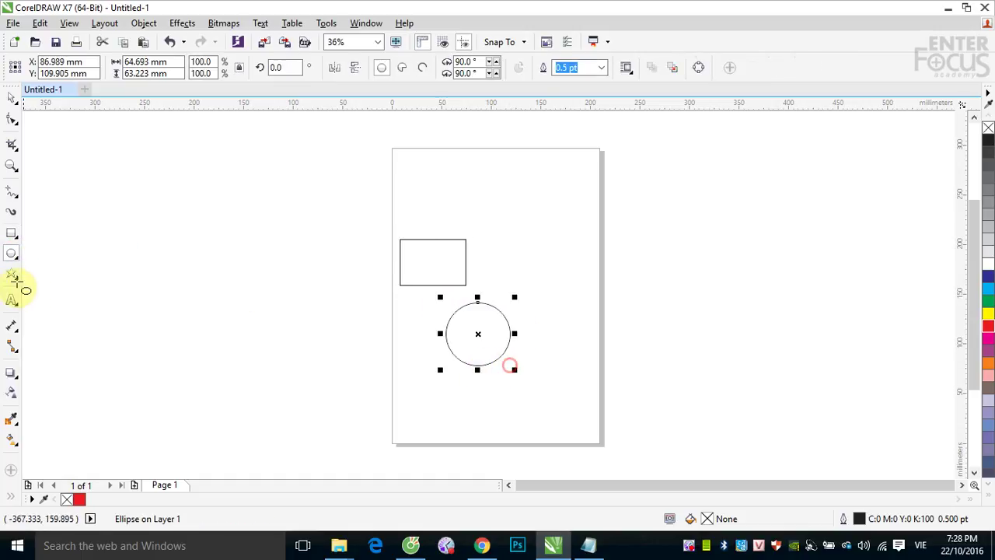
# Step: Draw a six-sided polygon about 38 × 44 mm in the page's upper right and a five-pointed star about 57 × 54 mm below it
pyautogui.click(10, 278)
pyautogui.click(44, 271)
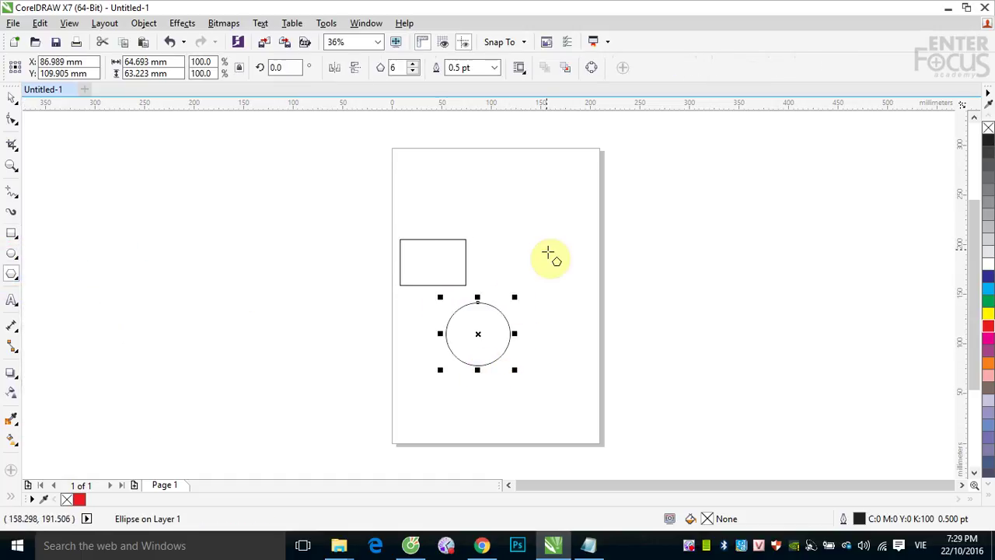
pyautogui.moveTo(535, 202); pyautogui.dragTo(580, 250)
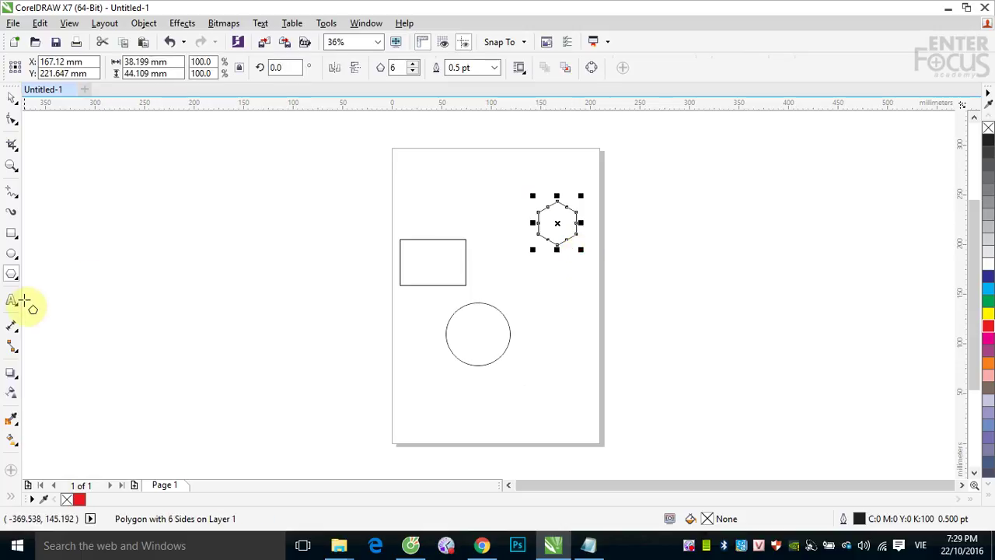
pyautogui.click(10, 278)
pyautogui.click(44, 287)
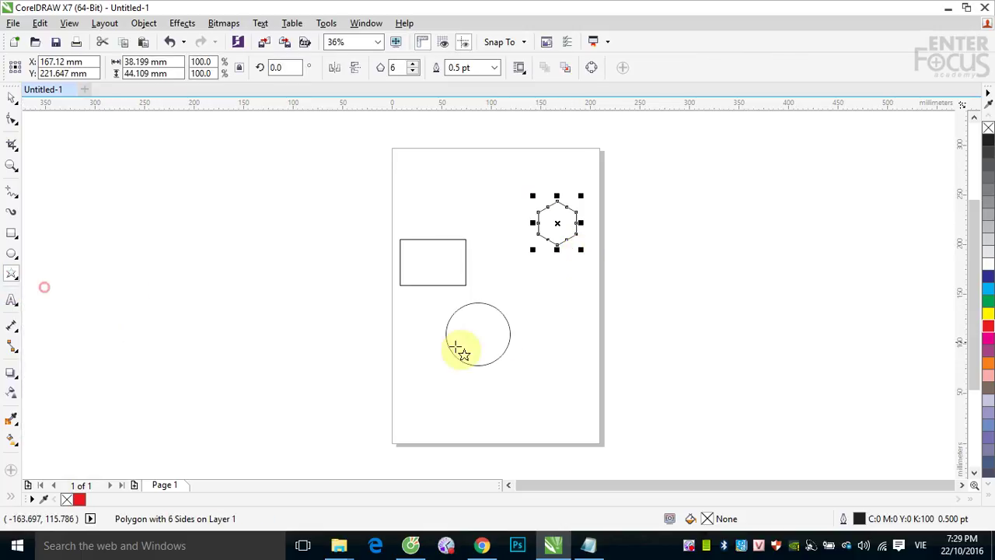
pyautogui.moveTo(549, 300); pyautogui.dragTo(614, 363)
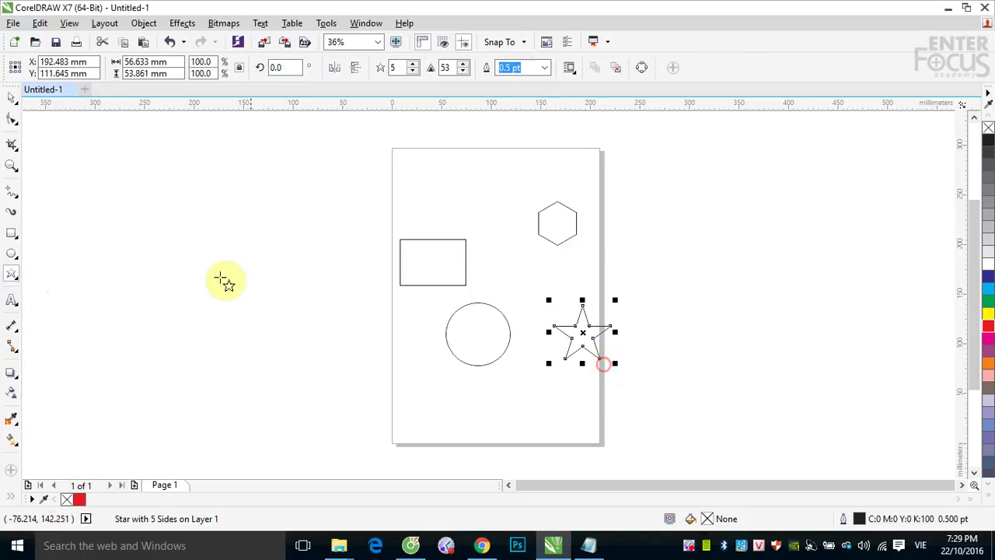
# Step: Draw a five-pointed complex star about 61 × 58 mm just left of the page
pyautogui.click(12, 278)
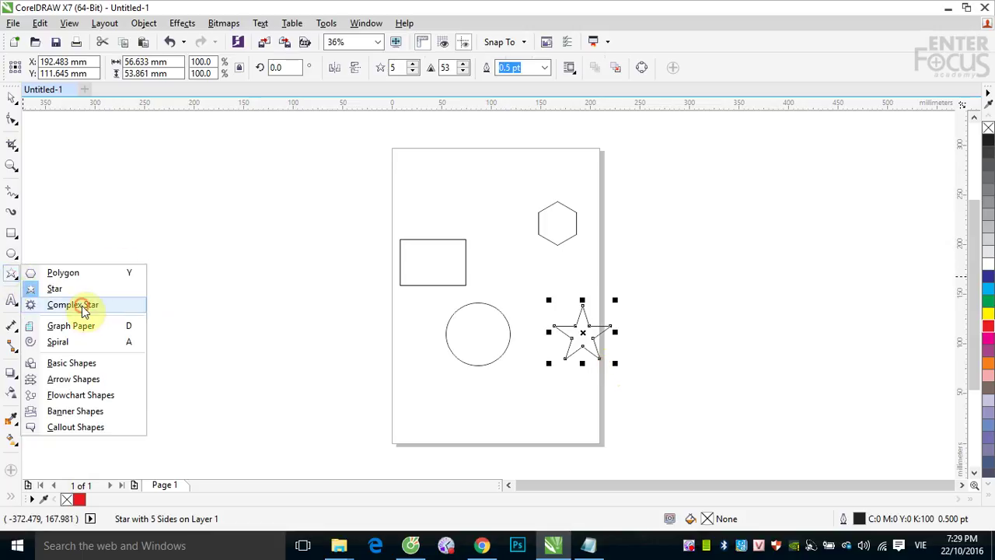
pyautogui.click(77, 305)
pyautogui.moveTo(308, 184); pyautogui.dragTo(377, 249)
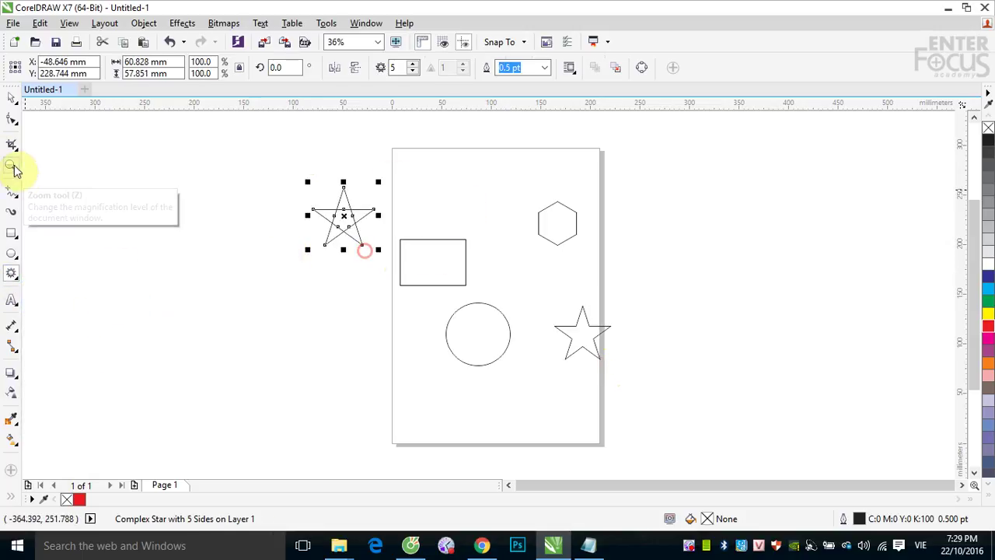
pyautogui.click(11, 98)
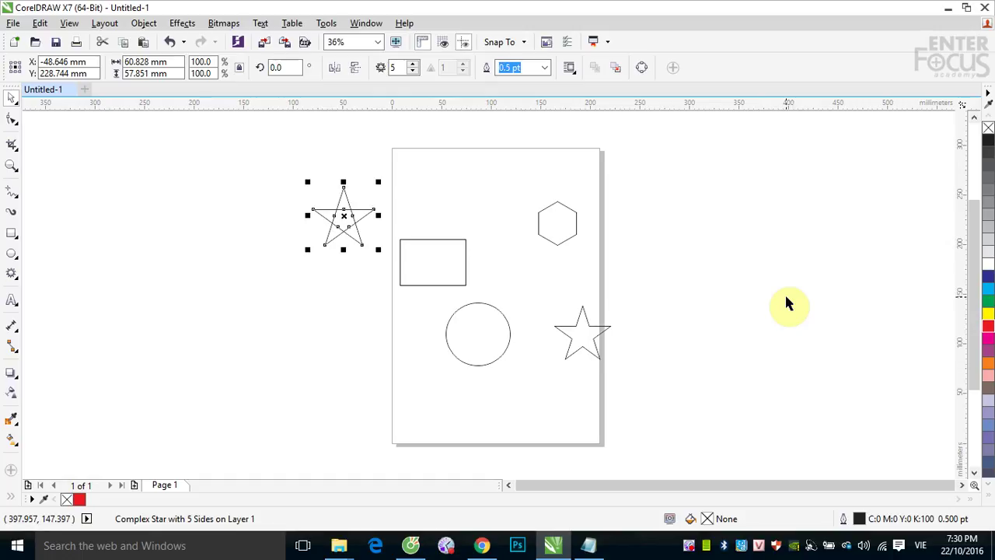
# Step: With nothing selected, set the document's default fill for Graphic objects to yellow
pyautogui.click(761, 209)
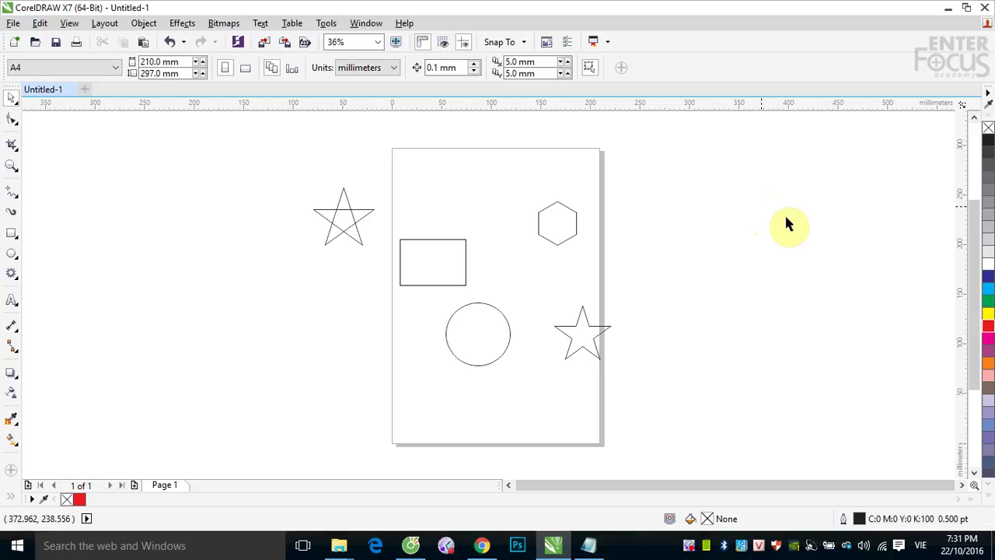
pyautogui.click(988, 315)
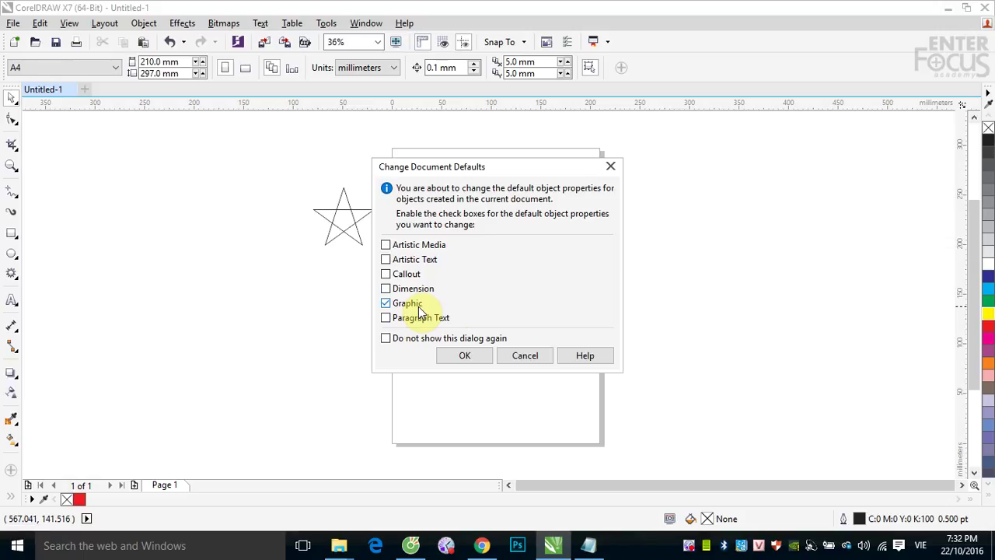
pyautogui.click(462, 356)
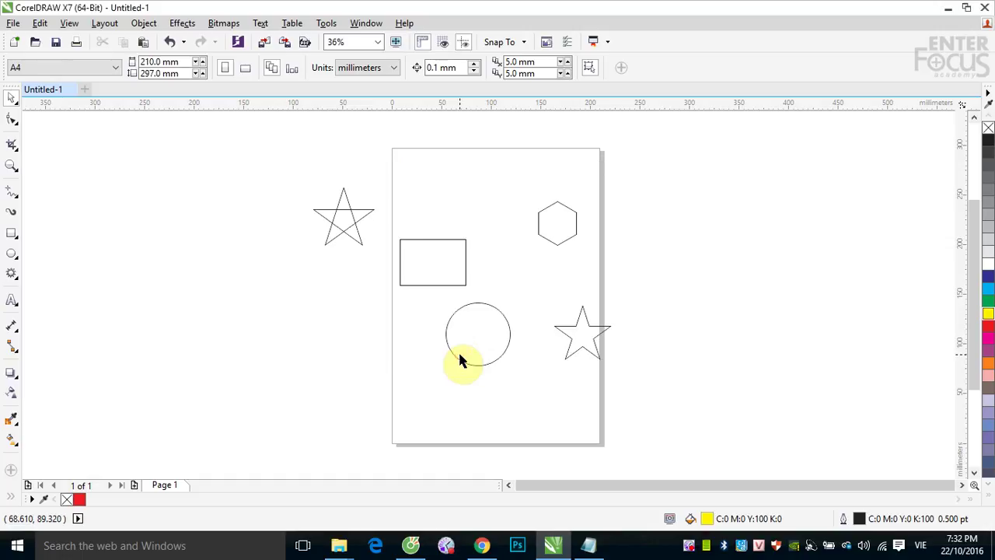
# Step: Draw two rectangles with the default fill, about 65 × 61 mm right of the page and about 42 × 133 mm left of it
pyautogui.click(12, 235)
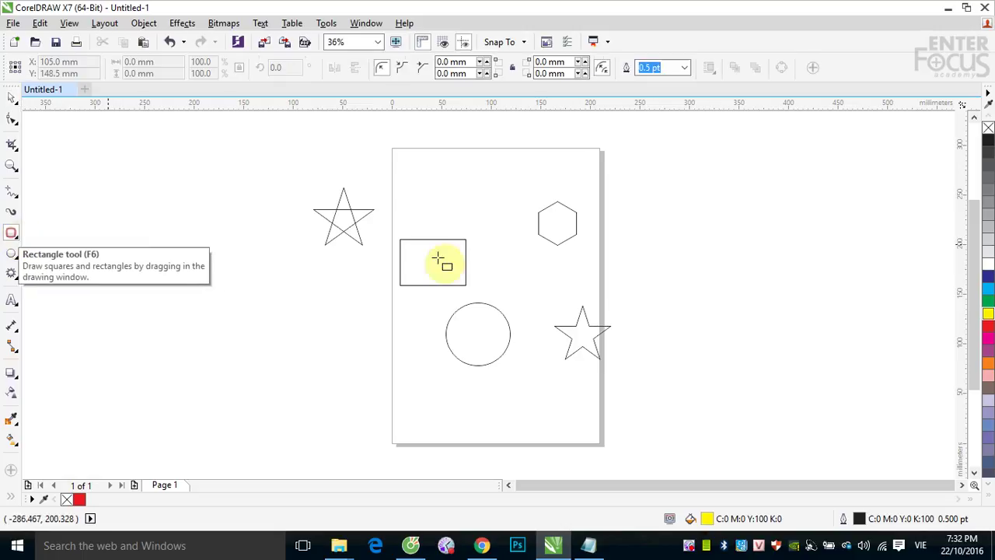
pyautogui.moveTo(665, 196); pyautogui.dragTo(730, 259)
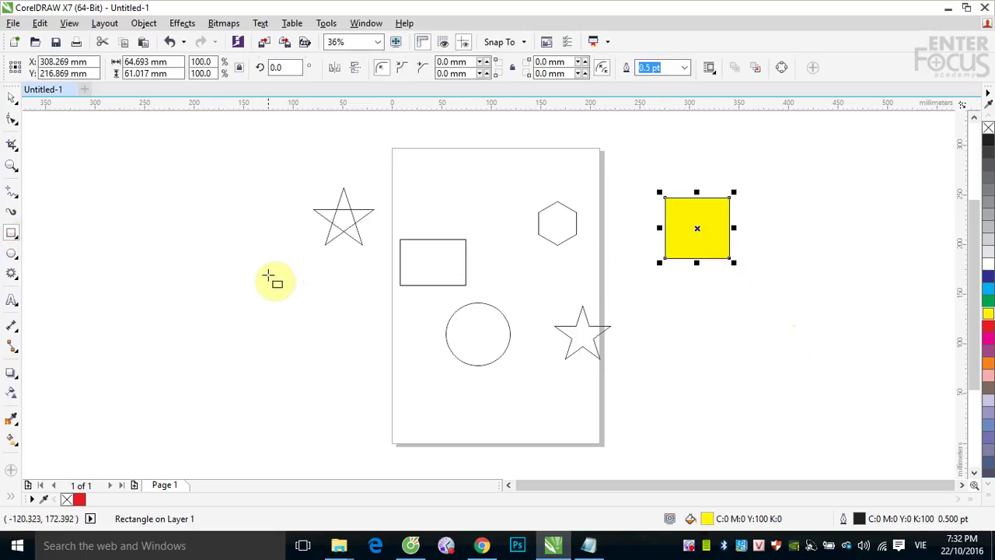
pyautogui.moveTo(252, 285); pyautogui.dragTo(295, 417)
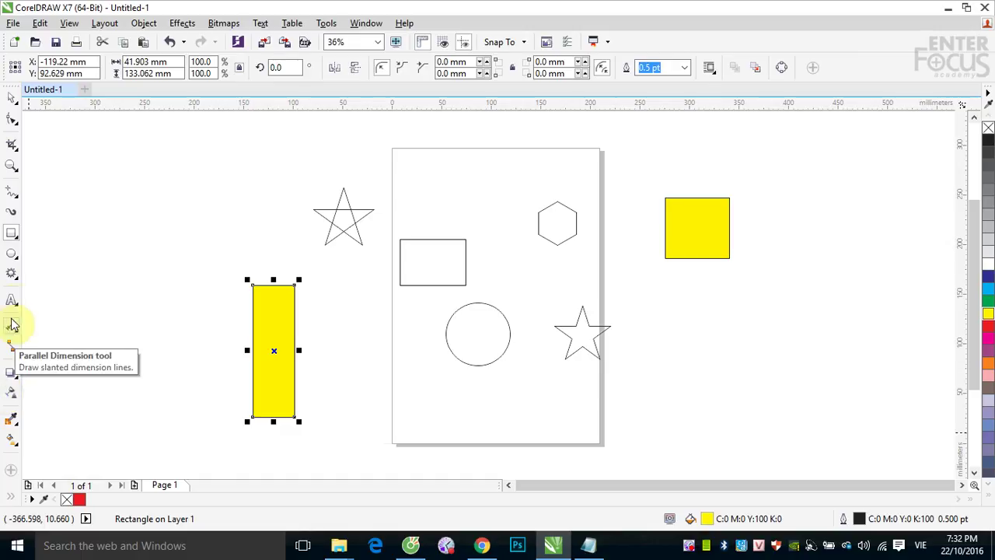
# Step: Draw a five-pointed complex star about 73 × 70 mm above and left of the tall yellow rectangle
pyautogui.click(13, 276)
pyautogui.moveTo(158, 217); pyautogui.dragTo(237, 291)
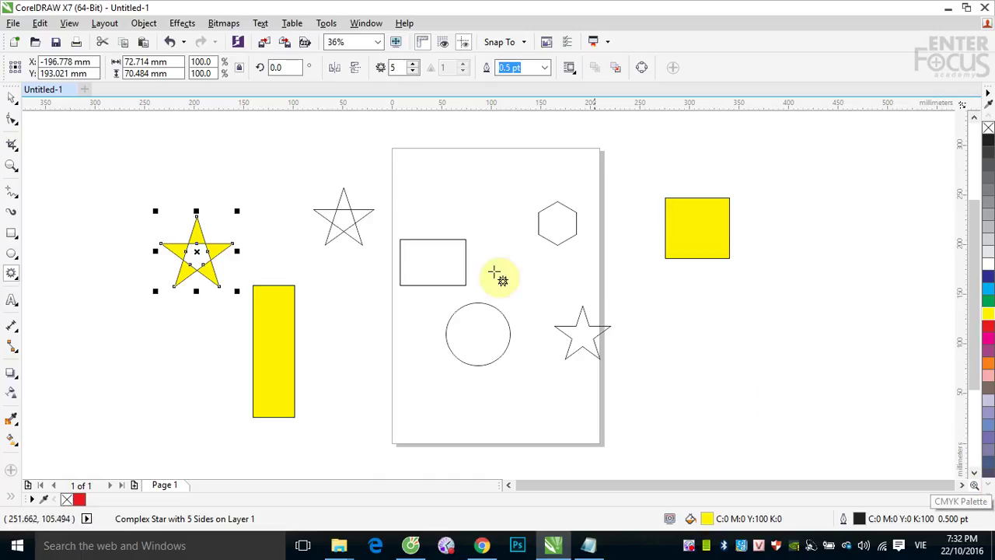
pyautogui.click(11, 103)
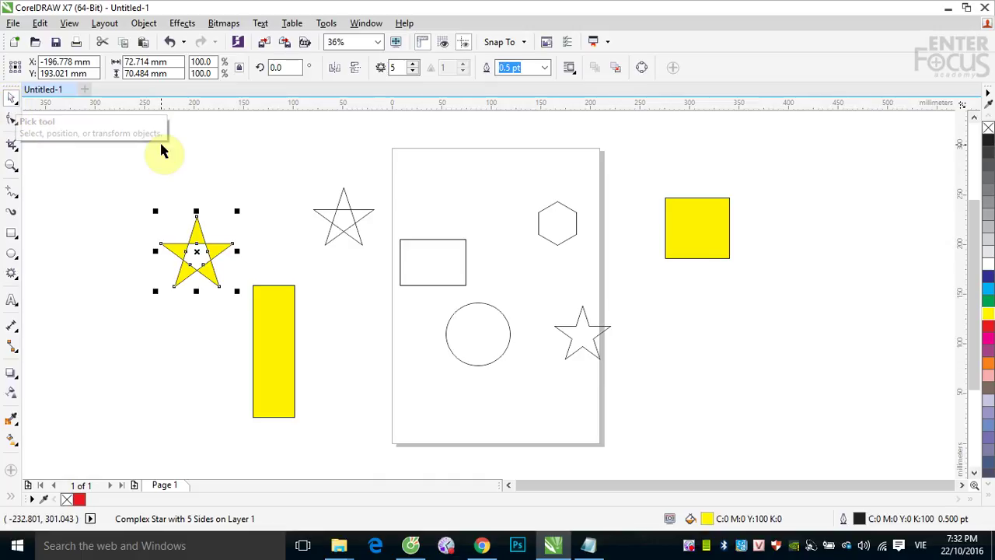
# Step: With nothing selected, reset the document's default fill for Graphic objects to no fill
pyautogui.click(739, 170)
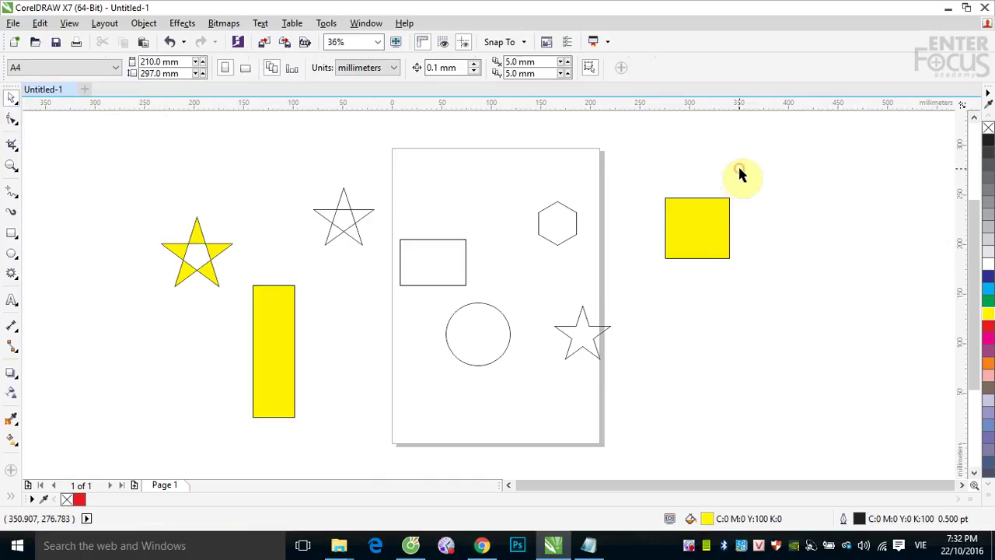
pyautogui.click(986, 129)
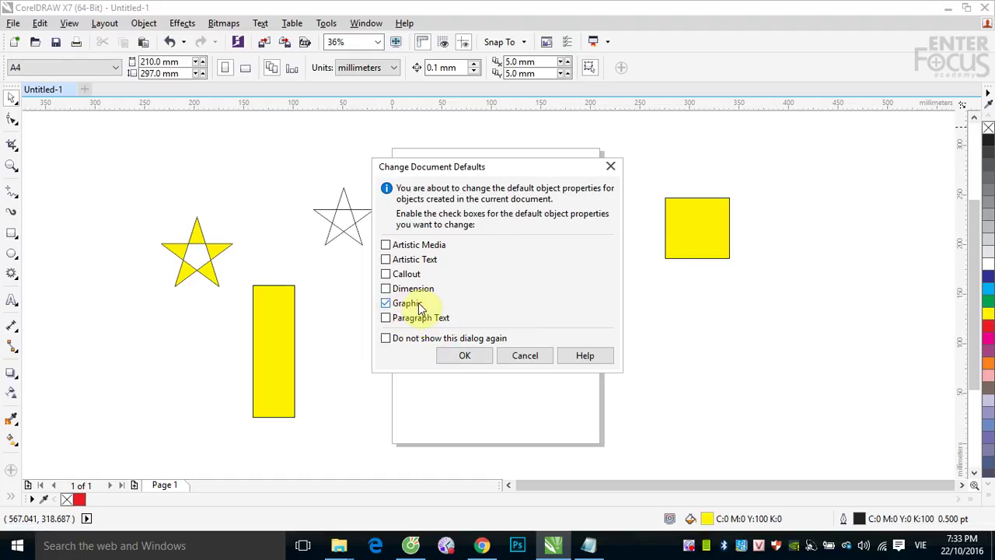
pyautogui.click(462, 354)
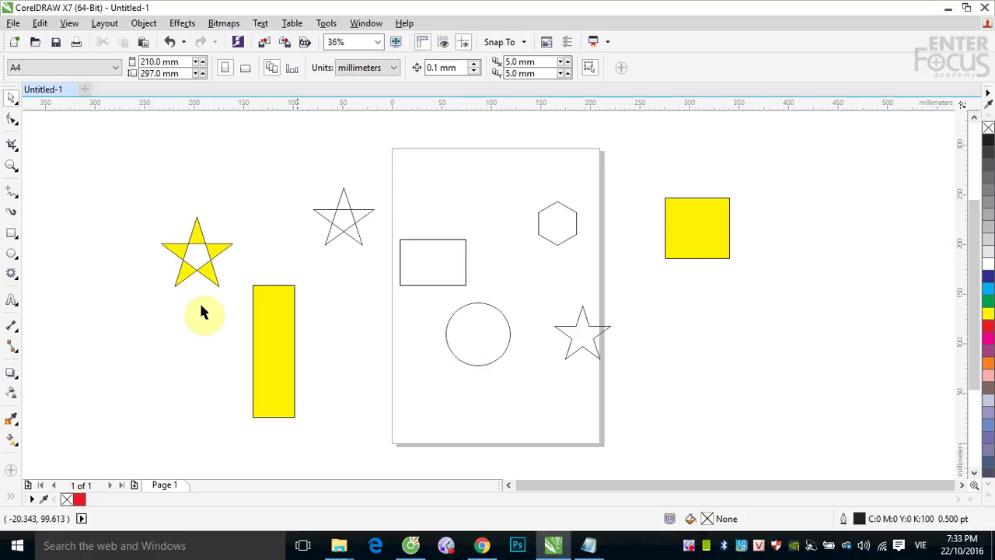
# Step: Draw an ellipse about 65 × 73 mm to the right of the yellow square outside the page
pyautogui.click(12, 253)
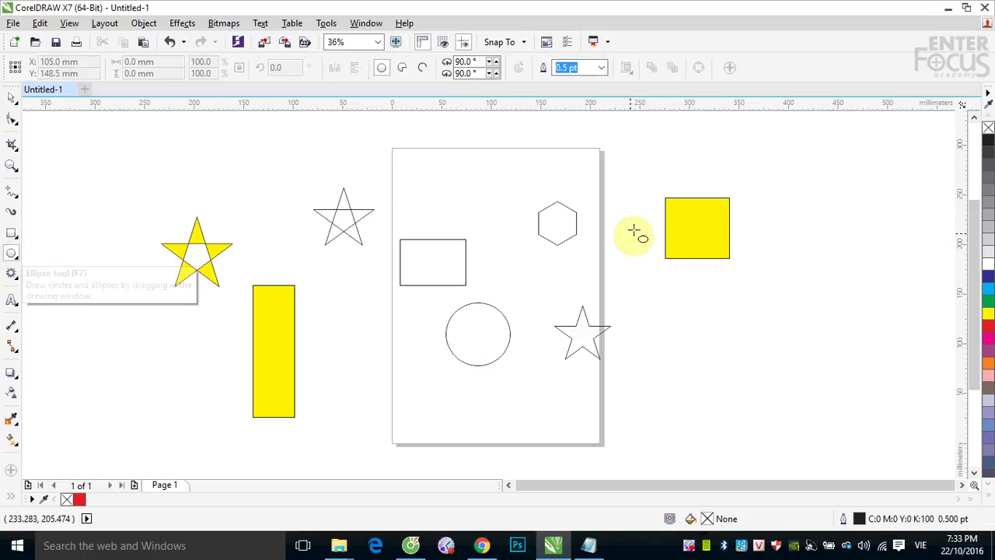
pyautogui.moveTo(802, 206); pyautogui.dragTo(877, 287)
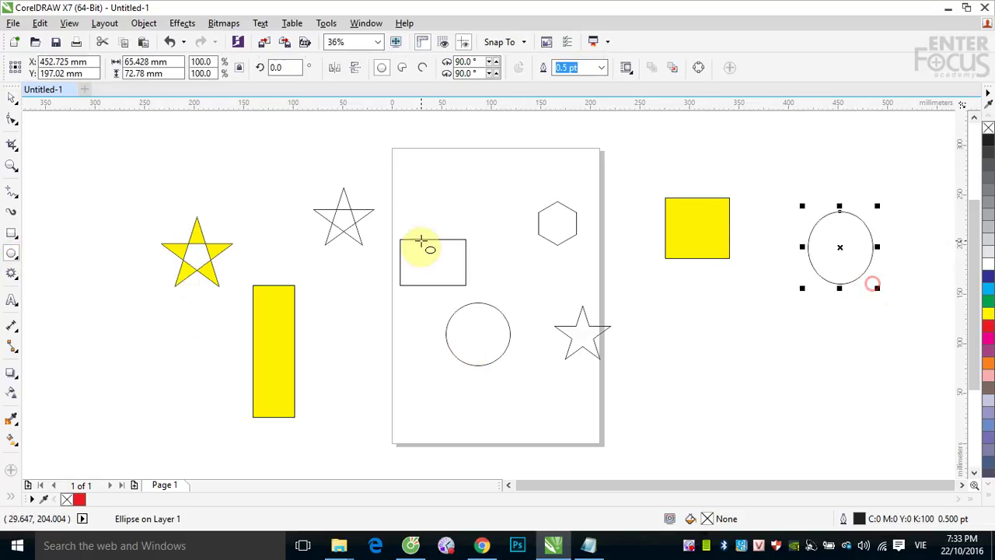
pyautogui.click(11, 99)
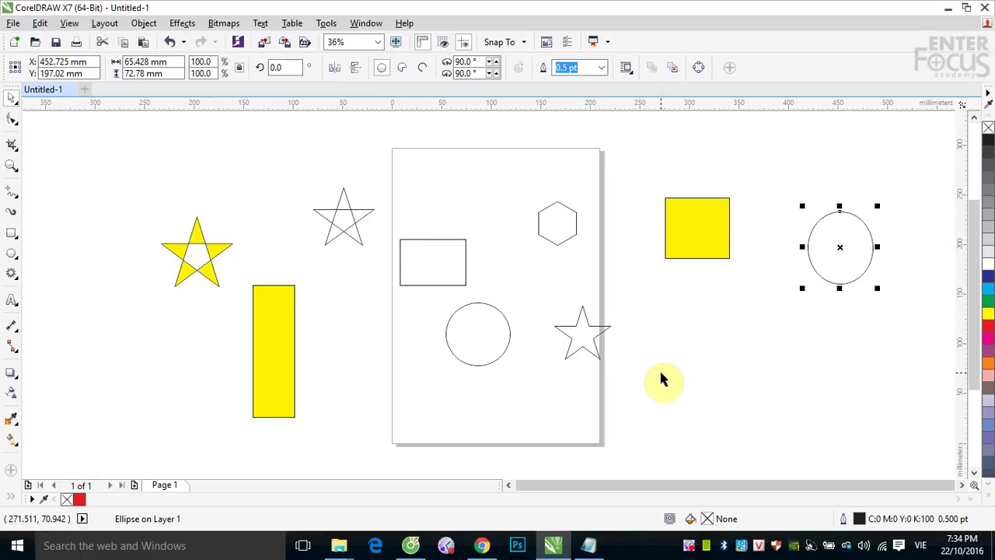
pyautogui.click(709, 231)
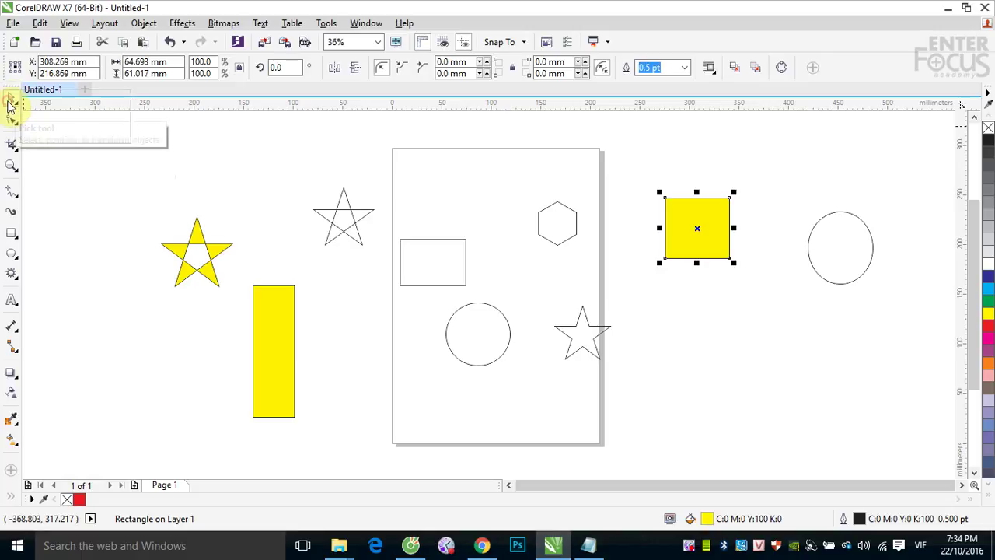
pyautogui.click(10, 106)
pyautogui.click(135, 155)
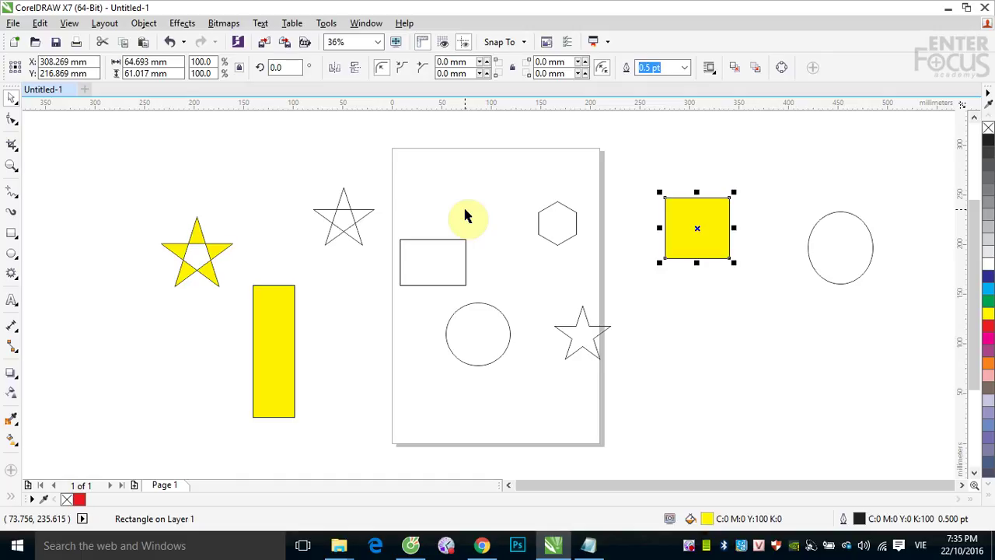
# Step: Add the artistic text "fsdiyfuisdfsd" on the page above the unfilled rectangle
pyautogui.click(12, 299)
pyautogui.click(428, 194)
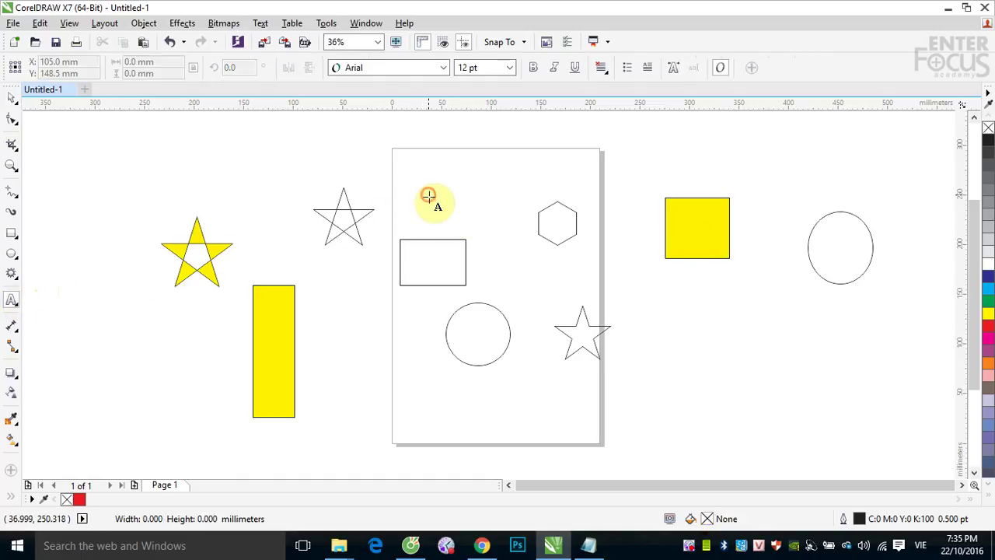
pyautogui.write('fsdiyfuisdfsd')
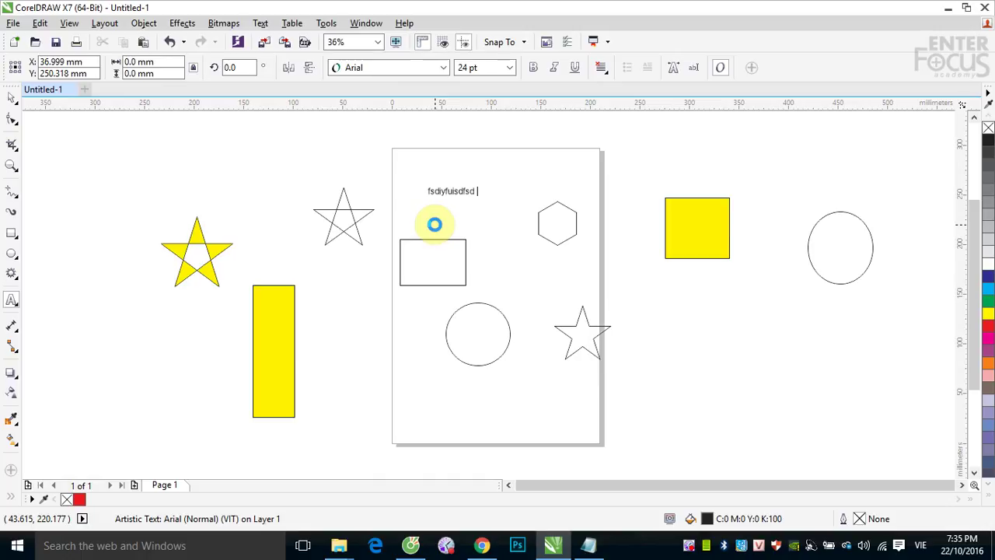
pyautogui.hotkey('ctrl', 'space')
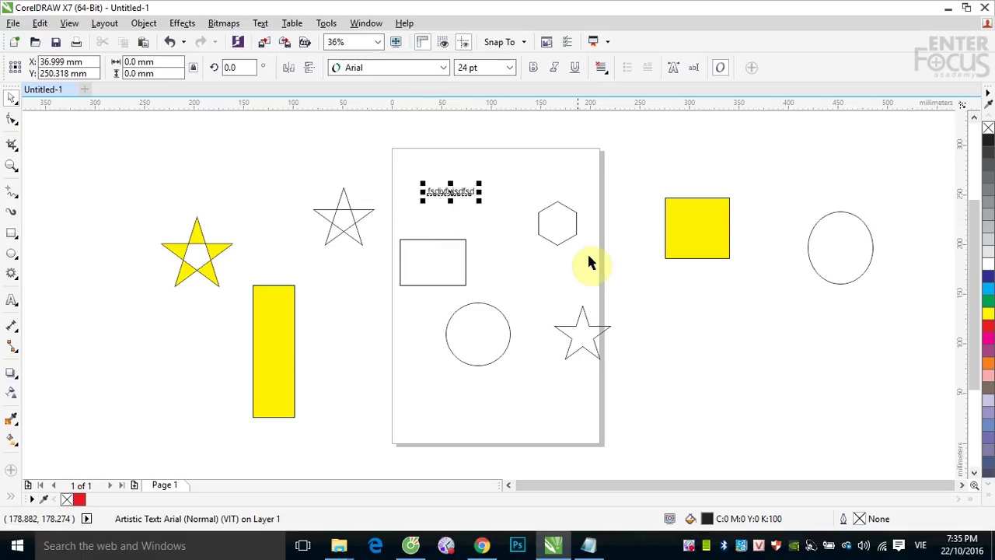
# Step: Select the yellow square to the right of the page
pyautogui.click(678, 236)
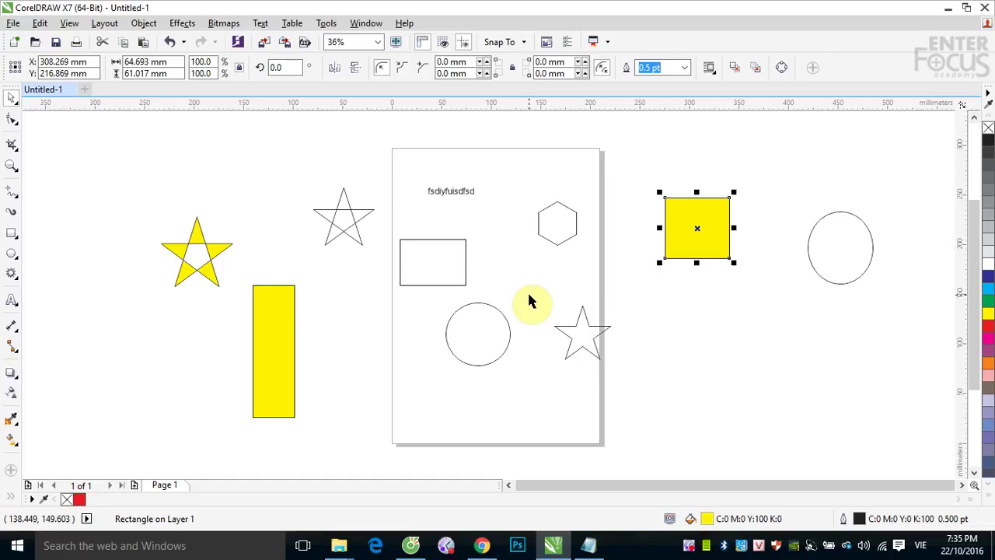
pyautogui.click(671, 130)
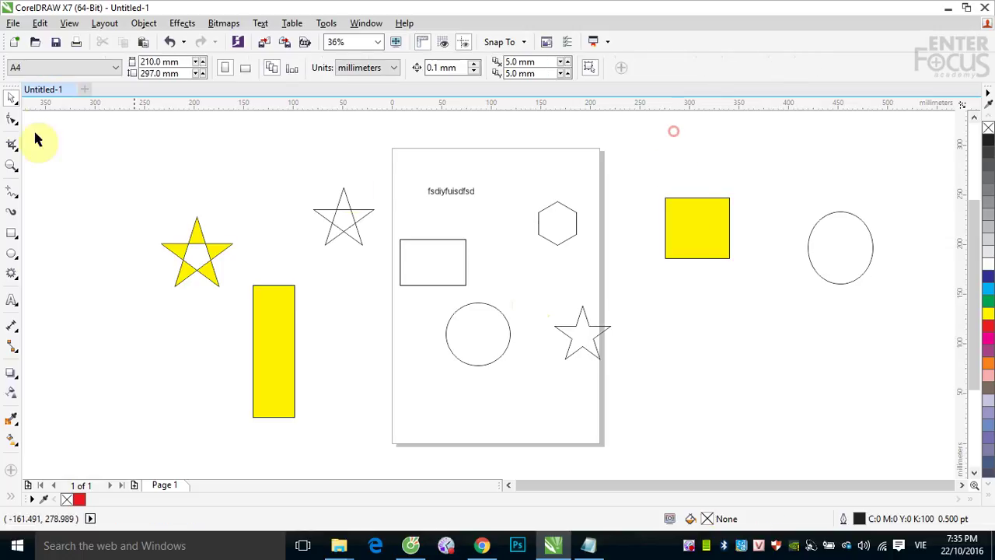
pyautogui.click(684, 239)
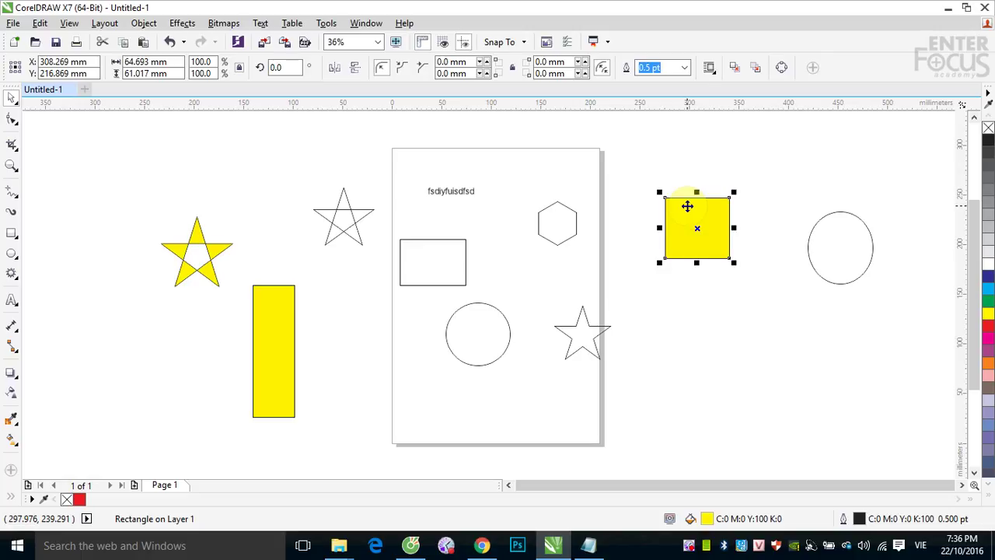
pyautogui.click(766, 156)
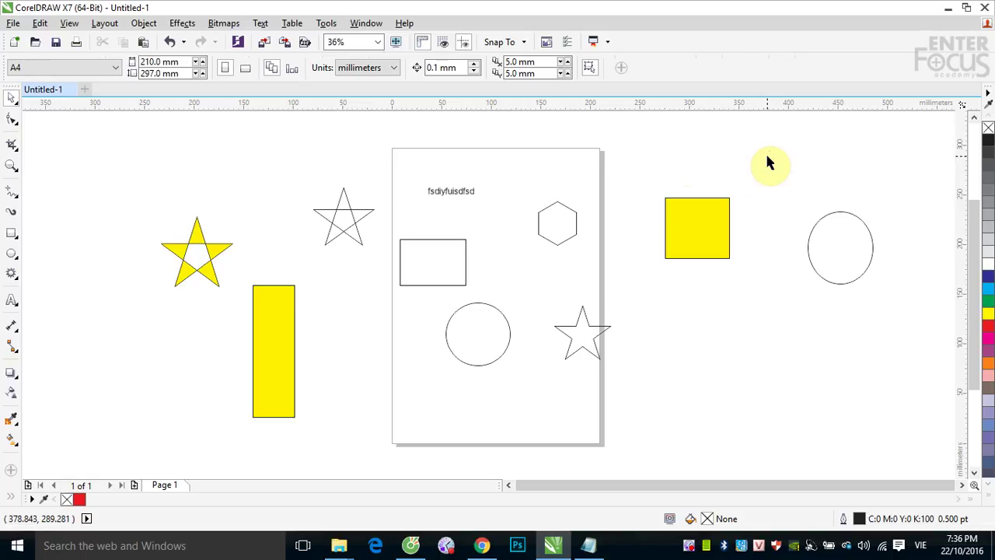
pyautogui.click(682, 247)
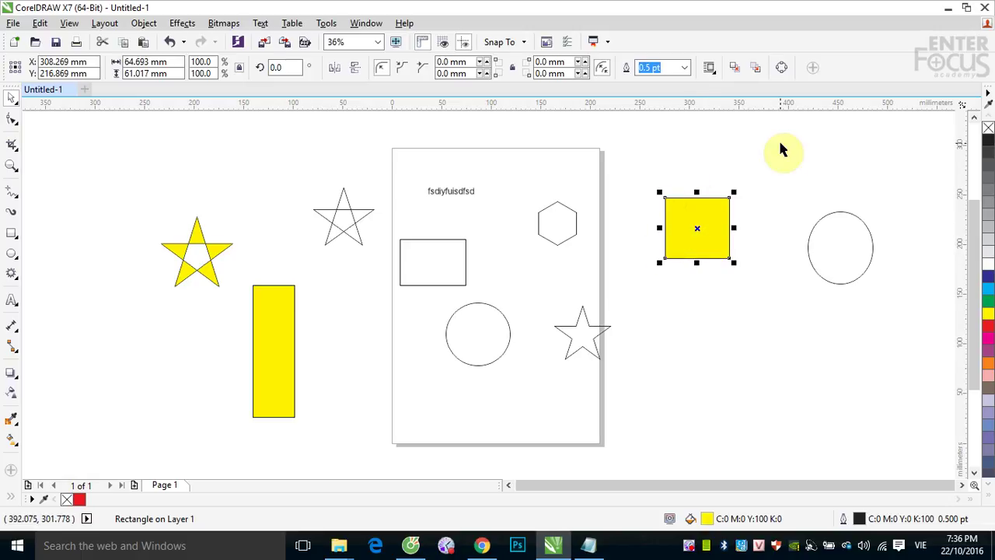
# Step: Select the yellow square outside the page, and after it the tall yellow rectangle on the opposite side of the page
pyautogui.click(769, 169)
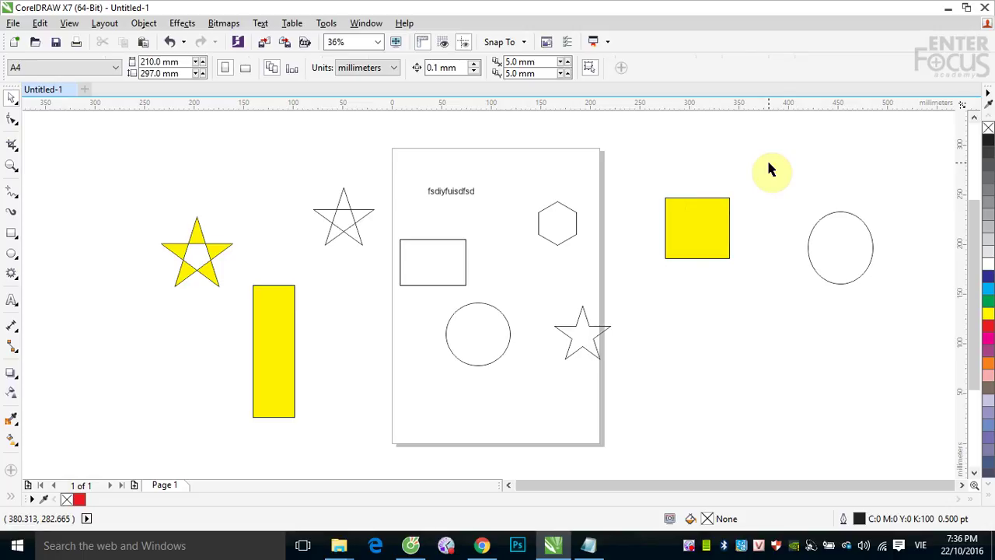
pyautogui.click(697, 226)
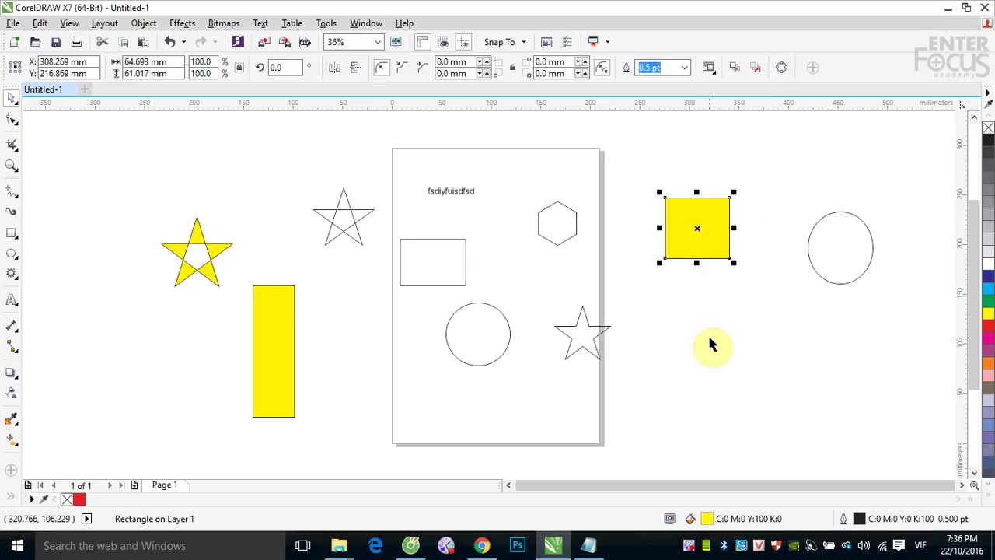
pyautogui.click(284, 321)
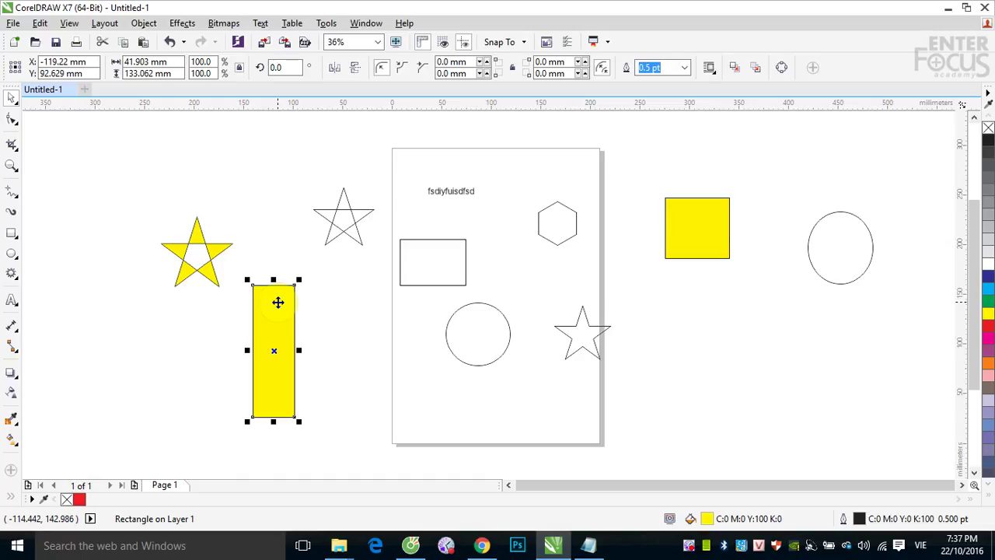
# Step: Select the yellow square, the hexagon and the unfilled rectangle together, and clear the selection
pyautogui.click(680, 244)
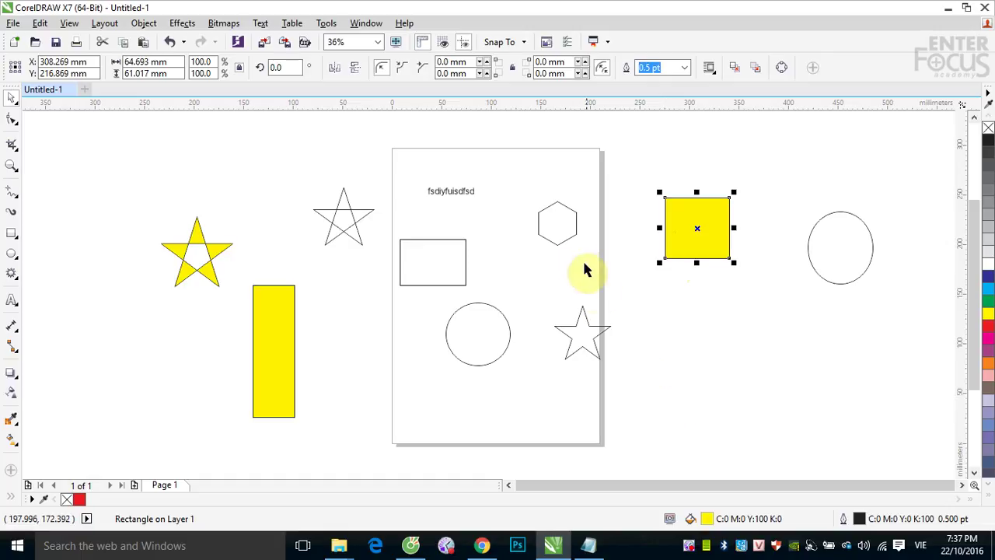
pyautogui.keyDown('shift'); pyautogui.click(570, 239); pyautogui.keyUp('shift')
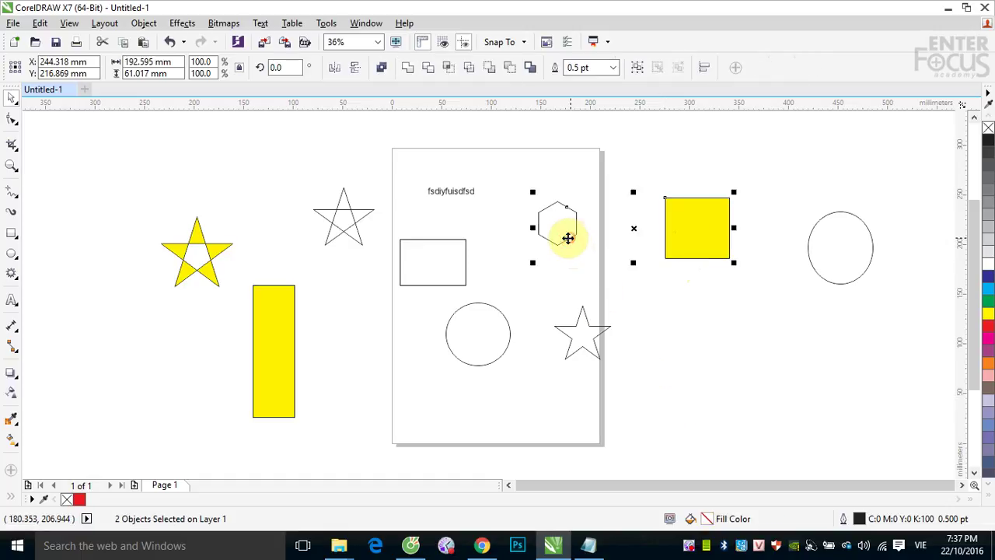
pyautogui.keyDown('shift'); pyautogui.click(465, 271); pyautogui.keyUp('shift')
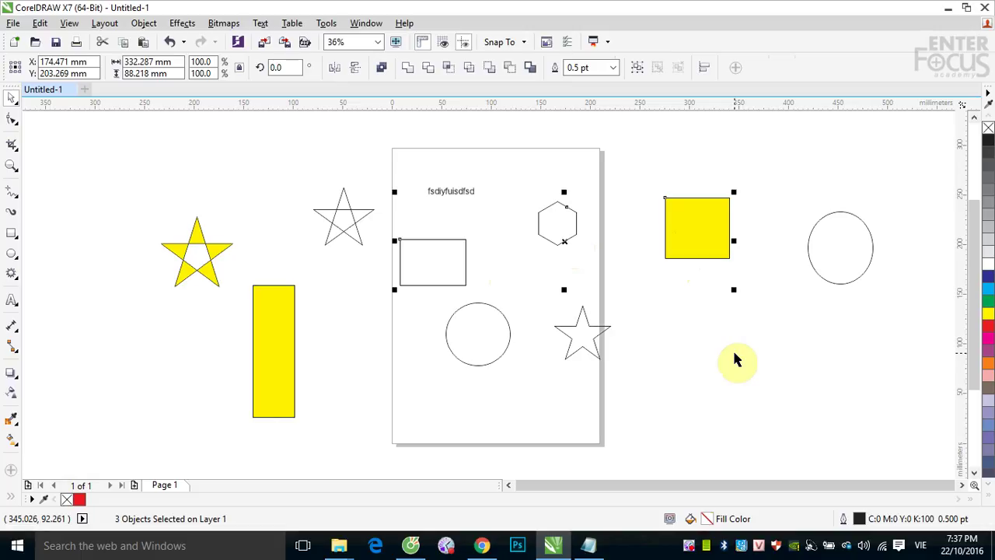
pyautogui.click(775, 199)
# Step: Select the yellow square, the ellipse outside the page and the simple star together, and fill them red
pyautogui.click(697, 231)
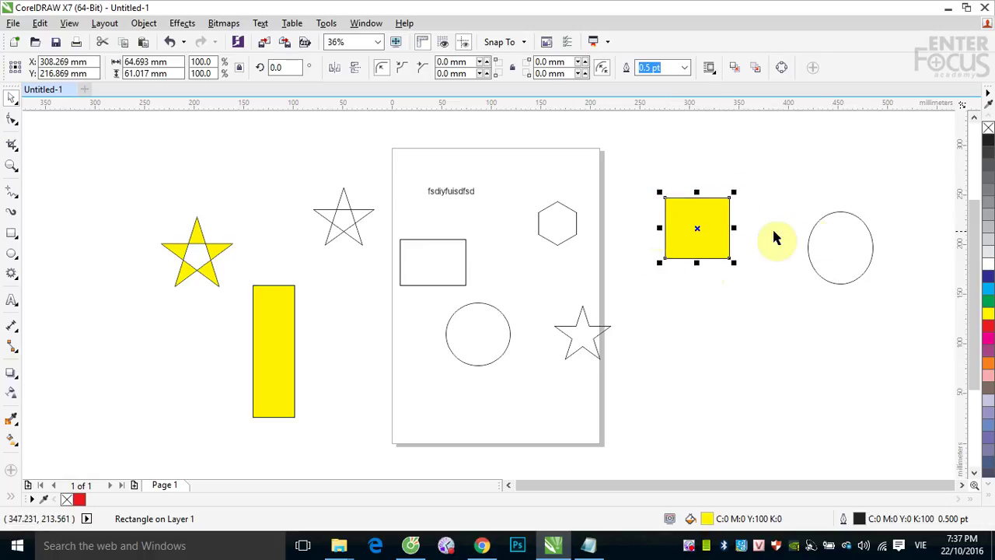
pyautogui.keyDown('shift'); pyautogui.click(816, 223); pyautogui.keyUp('shift')
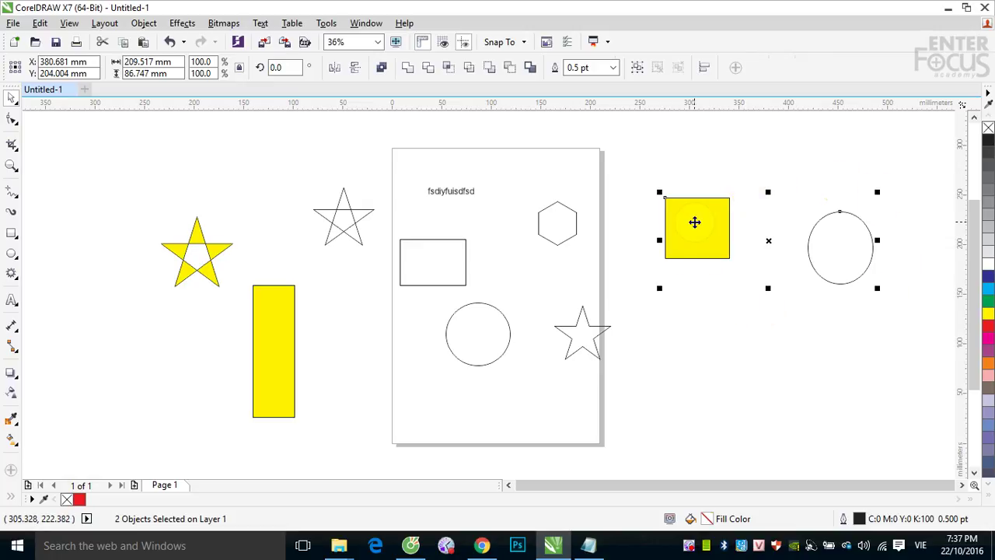
pyautogui.keyDown('shift'); pyautogui.click(588, 325); pyautogui.keyUp('shift')
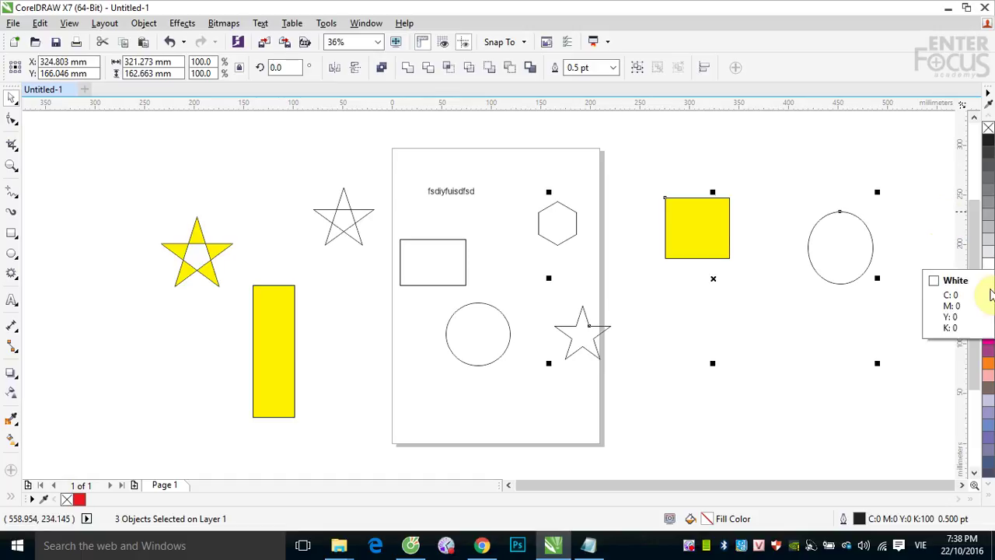
pyautogui.click(988, 327)
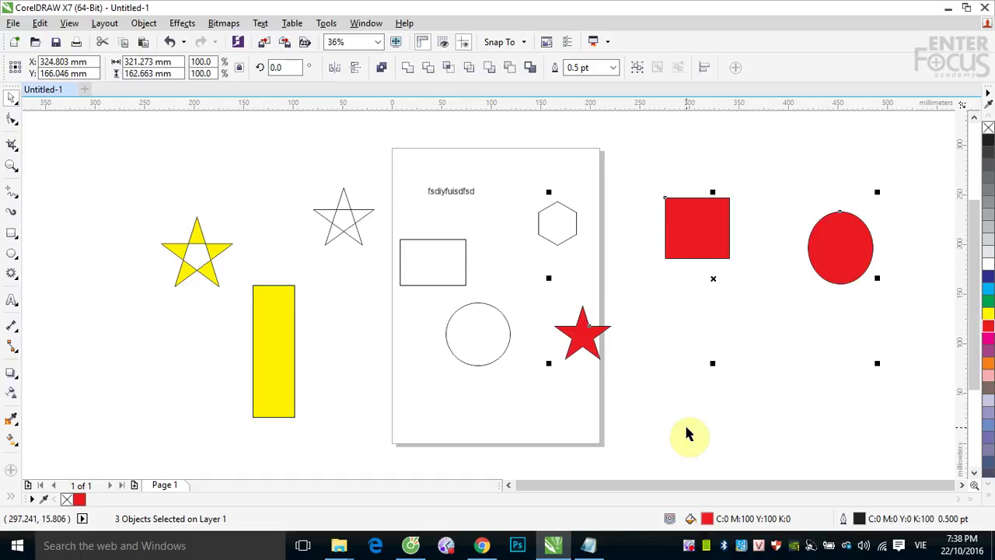
# Step: Move the three red shapes down together, and reposition them individually: square and ellipse side by side beside the page, star just below the square
pyautogui.moveTo(708, 277); pyautogui.dragTo(655, 406)
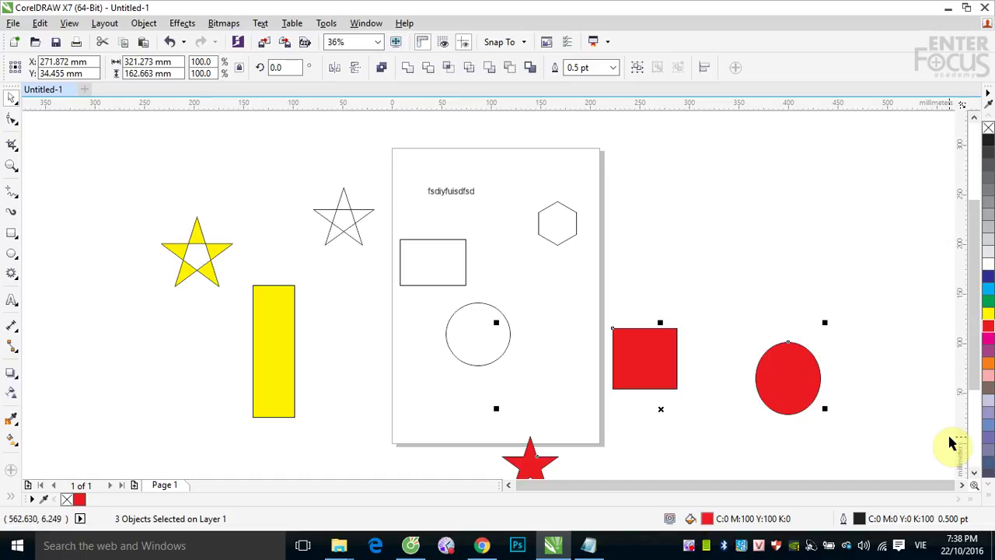
pyautogui.click(780, 286)
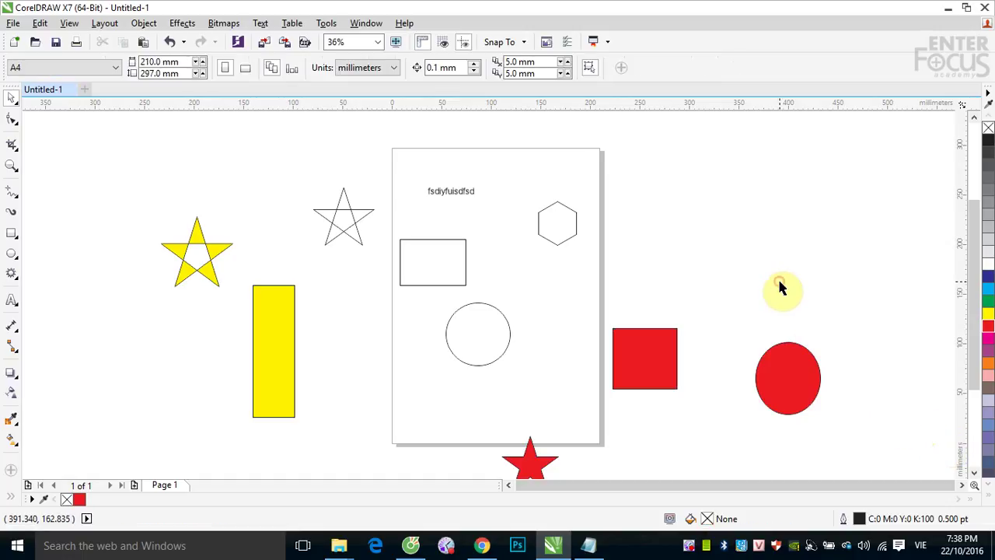
pyautogui.moveTo(656, 362); pyautogui.dragTo(650, 242)
pyautogui.moveTo(768, 361); pyautogui.dragTo(719, 264)
pyautogui.moveTo(524, 458); pyautogui.dragTo(603, 310)
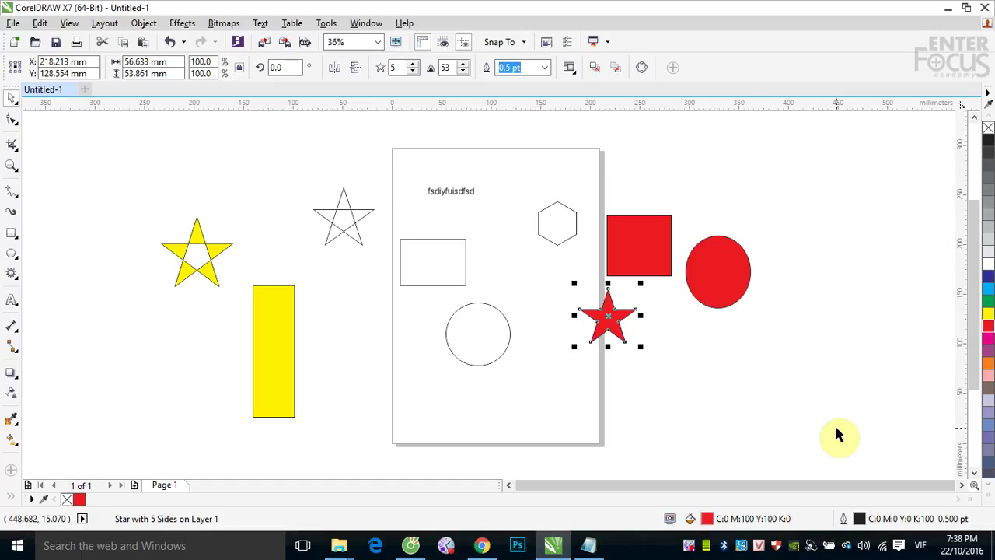
pyautogui.click(807, 204)
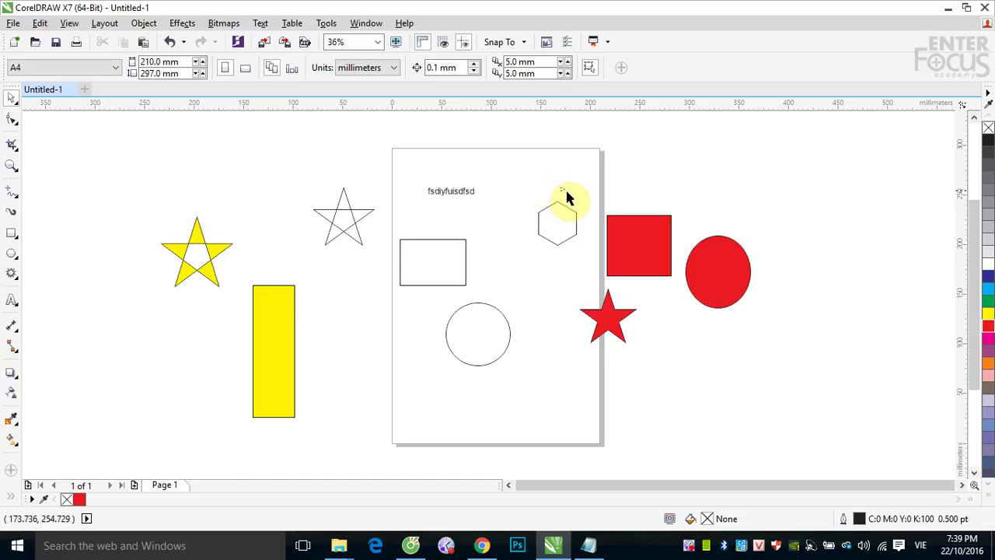
# Step: Select the red square, ellipse and star with a marquee that only partly covers the hexagon, and clear the selection
pyautogui.moveTo(560, 188); pyautogui.dragTo(769, 378)
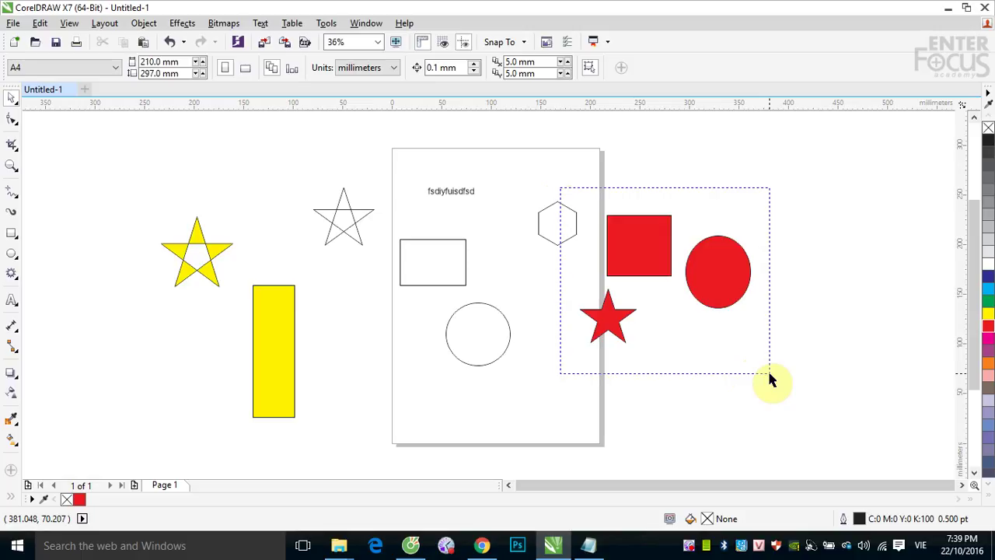
pyautogui.moveTo(769, 378); pyautogui.dragTo(766, 374)
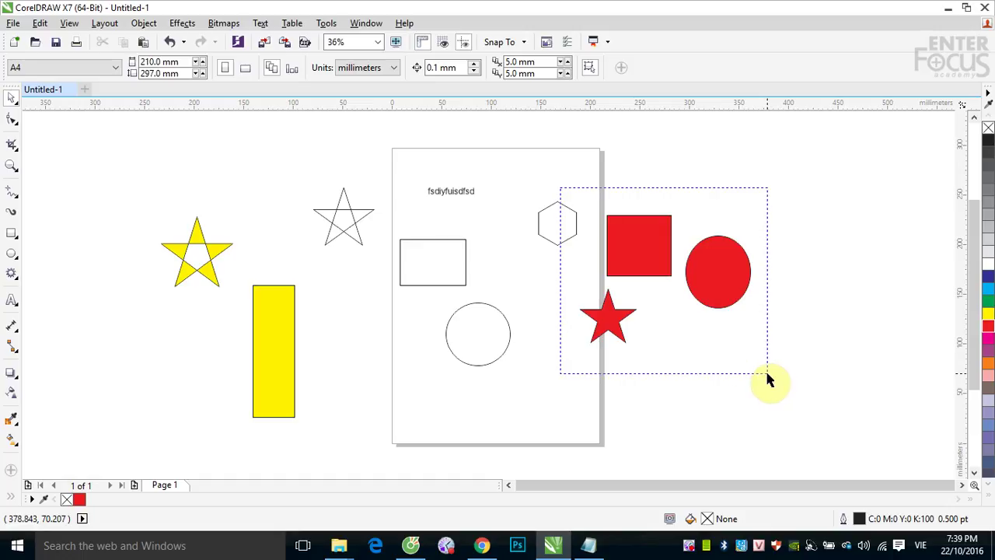
pyautogui.moveTo(766, 374); pyautogui.dragTo(766, 375)
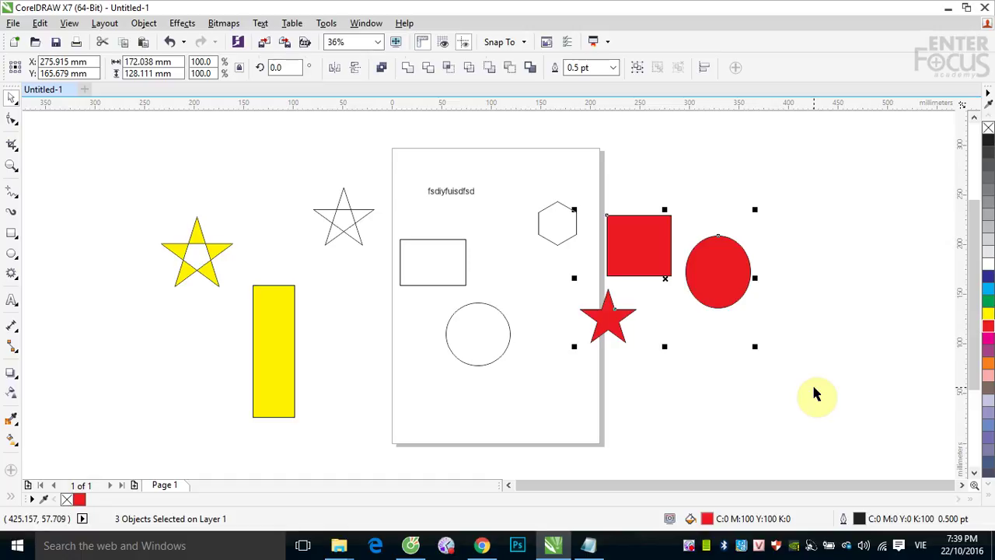
pyautogui.click(811, 219)
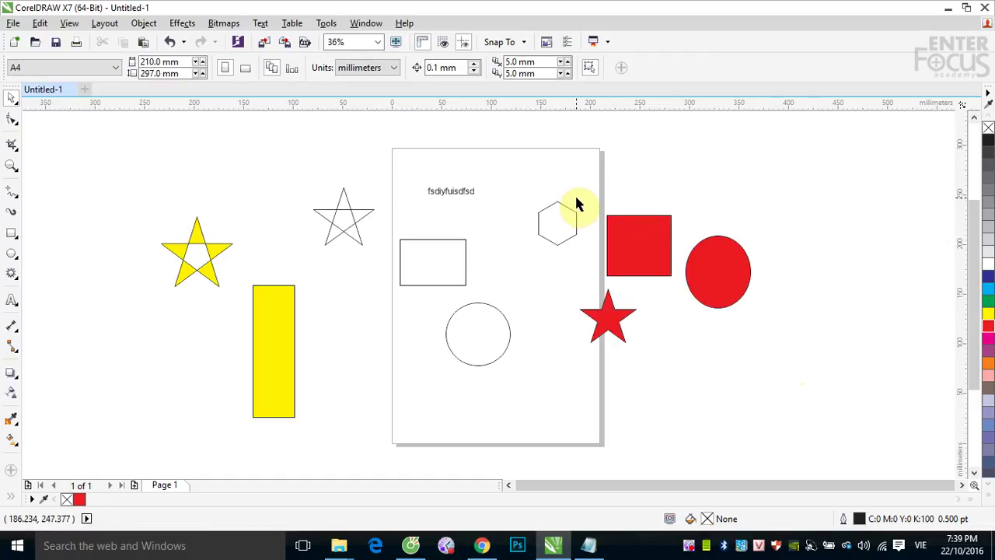
# Step: Zoom in on the red shapes and select only the square with a marquee that cuts through the edges of the ellipse and star
pyautogui.press('z')
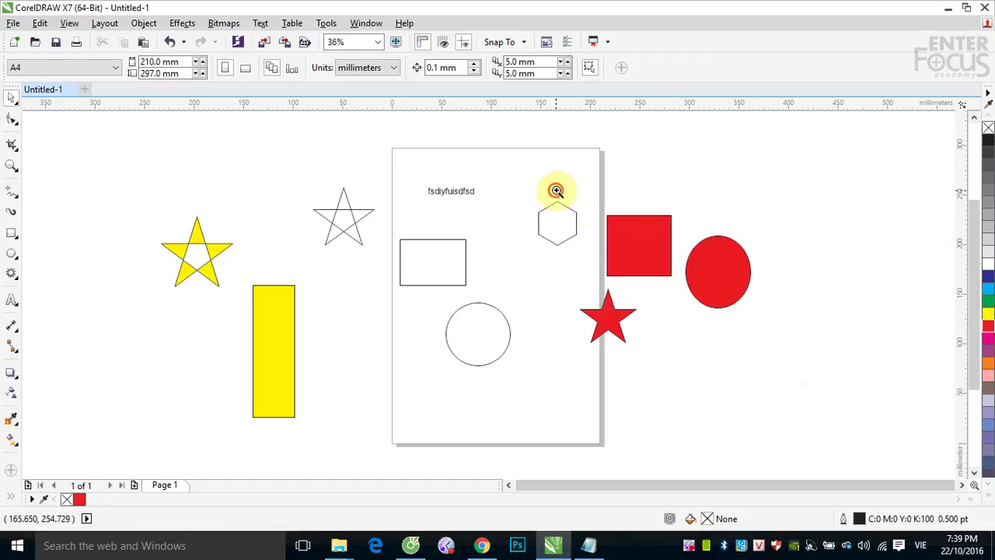
pyautogui.moveTo(557, 189); pyautogui.dragTo(775, 361)
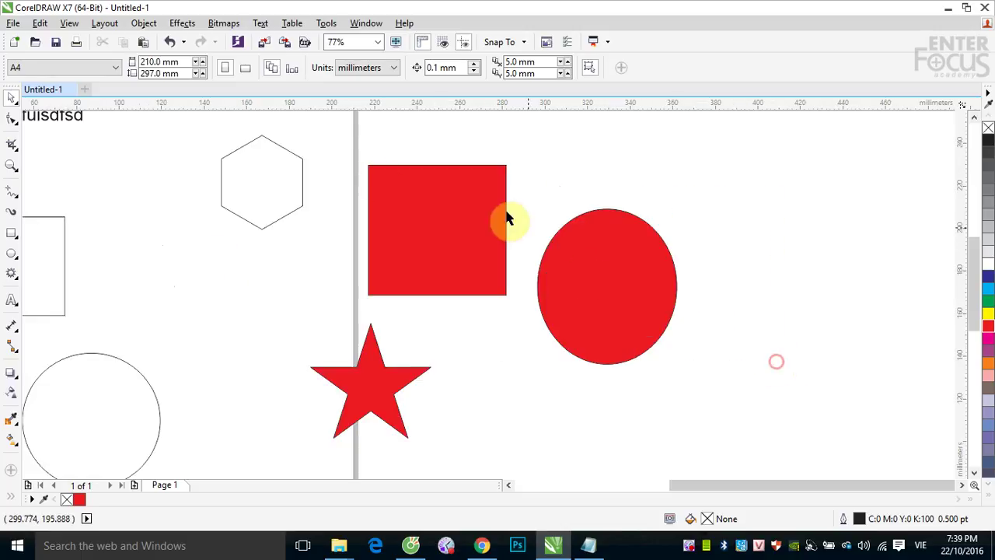
pyautogui.click(310, 147)
pyautogui.moveTo(310, 147); pyautogui.dragTo(673, 454)
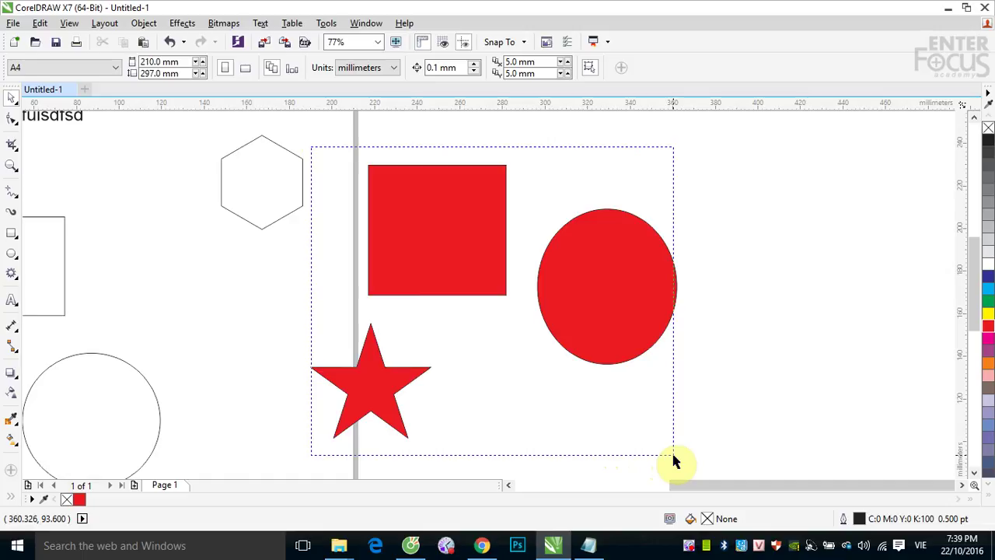
pyautogui.moveTo(673, 461); pyautogui.dragTo(672, 461)
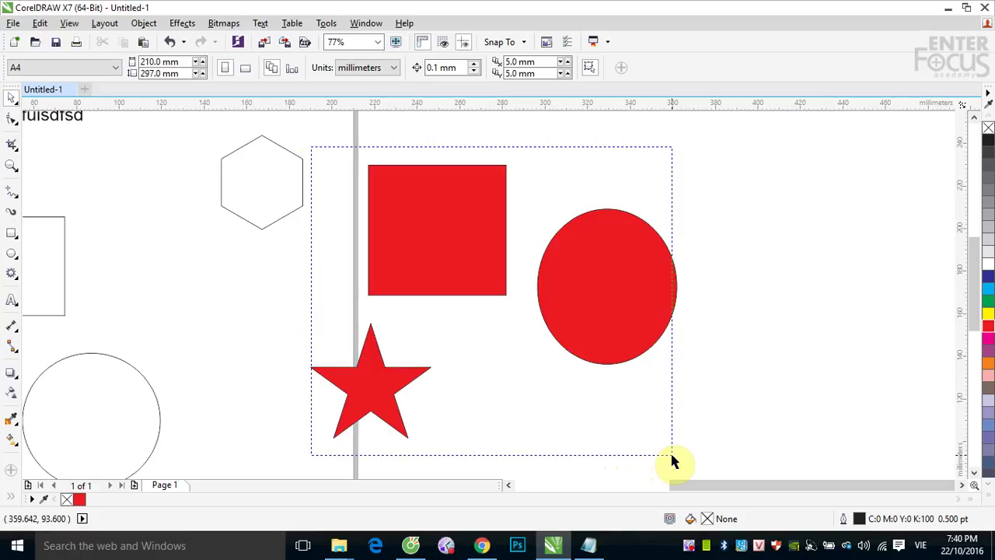
pyautogui.moveTo(673, 461); pyautogui.dragTo(676, 461)
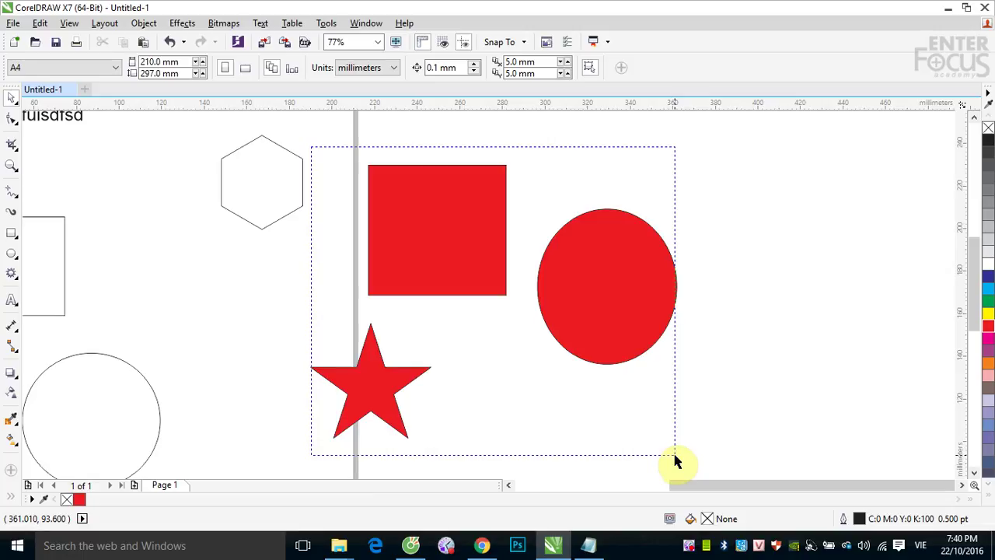
pyautogui.moveTo(674, 461); pyautogui.dragTo(674, 460)
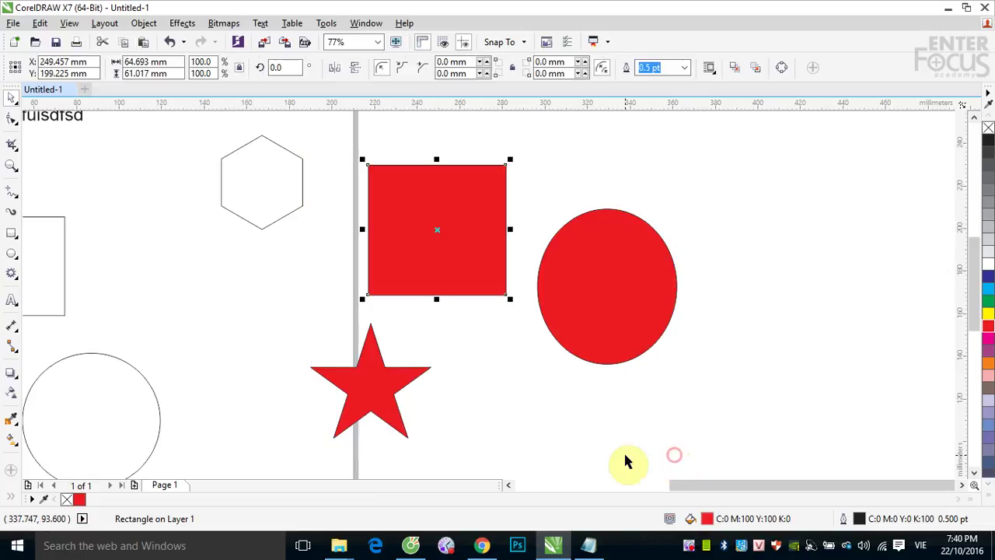
# Step: Select the red square, ellipse and star with one marquee fully enclosing all three
pyautogui.click(463, 259)
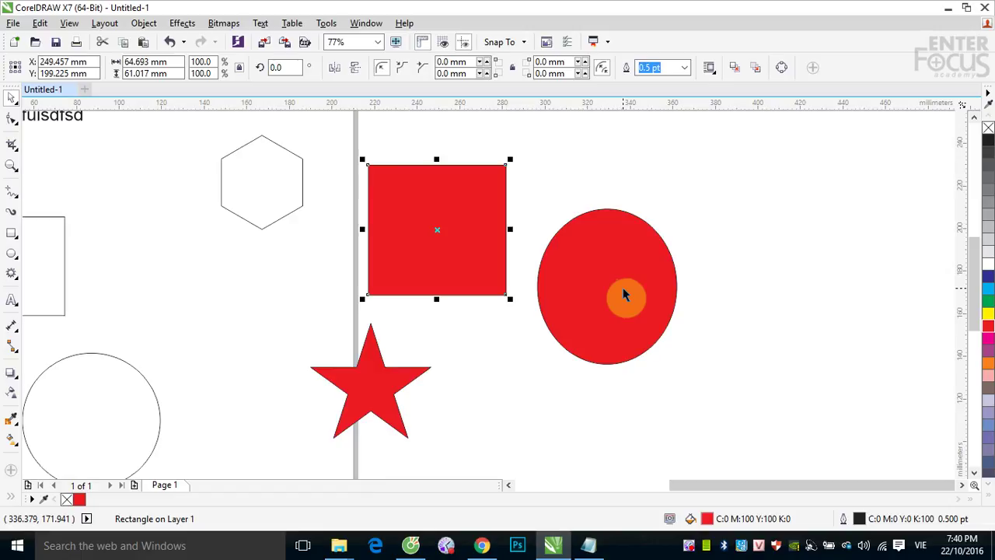
pyautogui.scroll(-3, 624, 294)
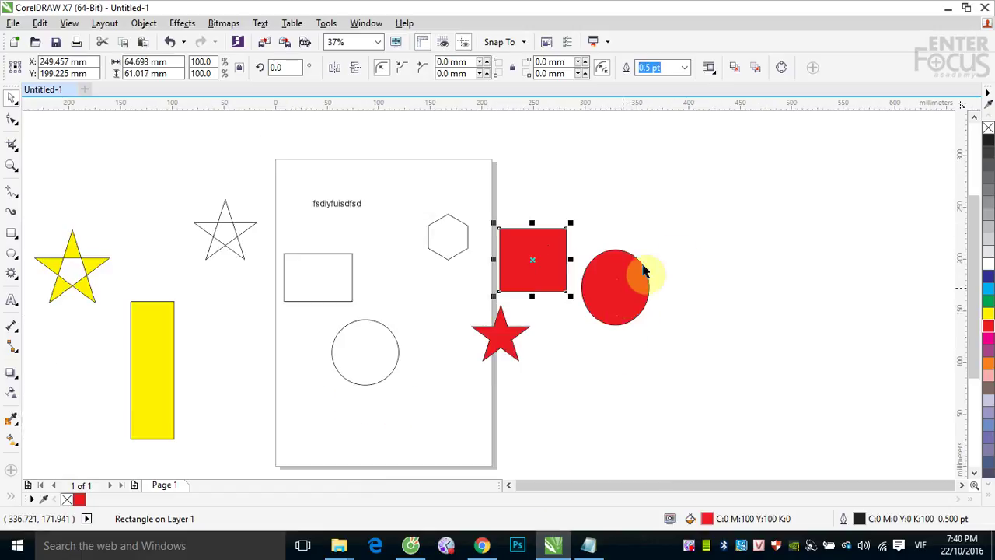
pyautogui.moveTo(447, 193); pyautogui.dragTo(701, 387)
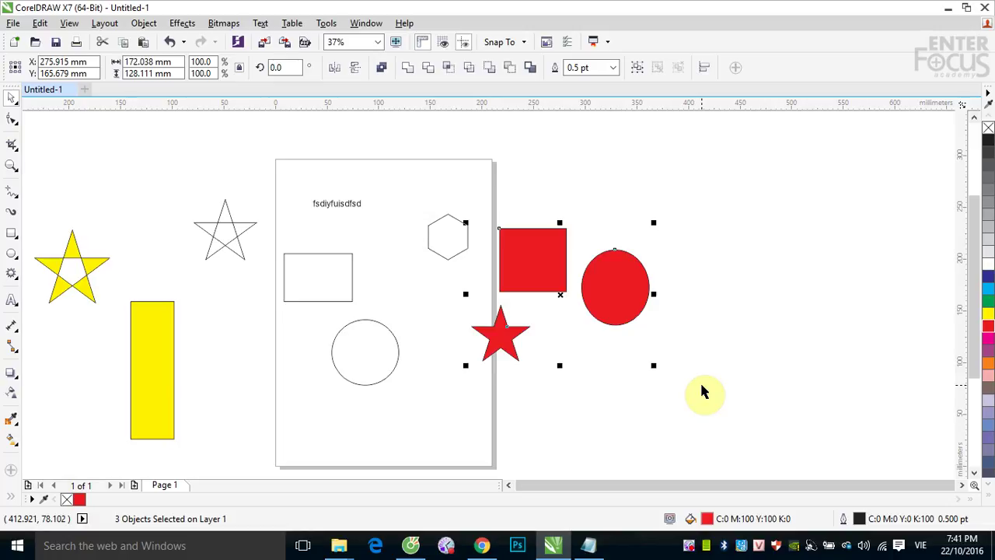
# Step: Move the unfilled hexagon between the red star and ellipse, to about X 274 mm, Y 133 mm, and fill it yellow
pyautogui.click(464, 250)
pyautogui.moveTo(450, 231); pyautogui.dragTo(563, 328)
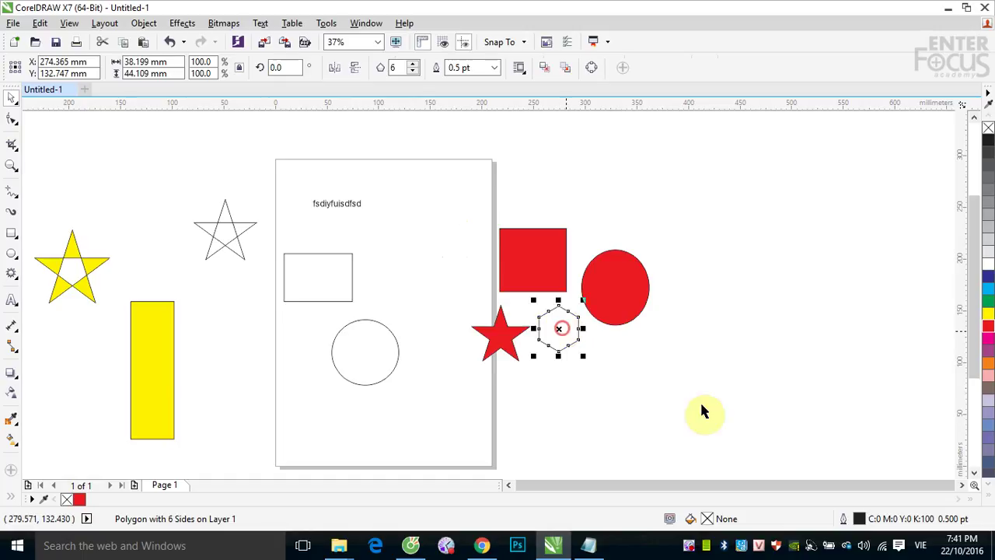
pyautogui.click(988, 312)
pyautogui.click(657, 366)
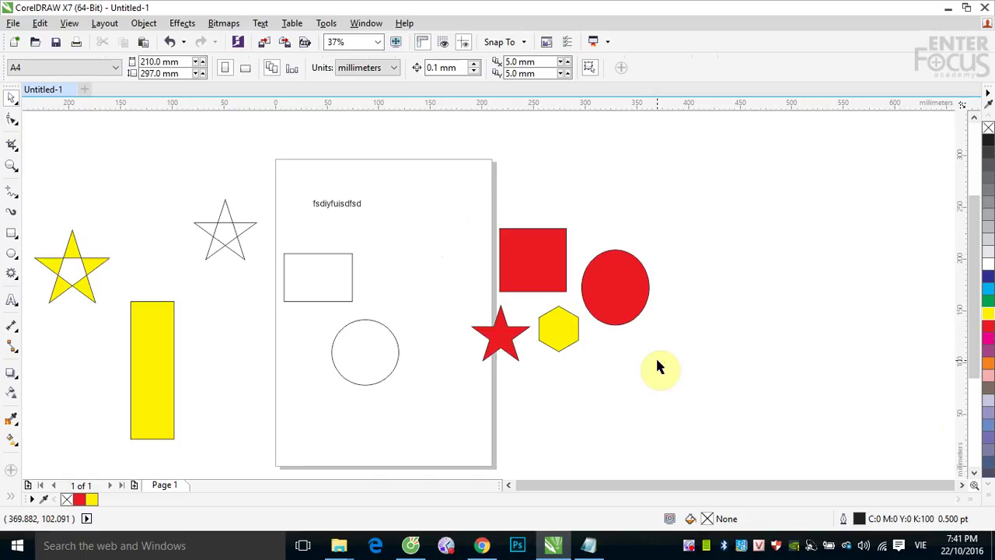
# Step: Select the red star, square and ellipse one by one without the yellow hexagon, and clear the selection
pyautogui.click(505, 351)
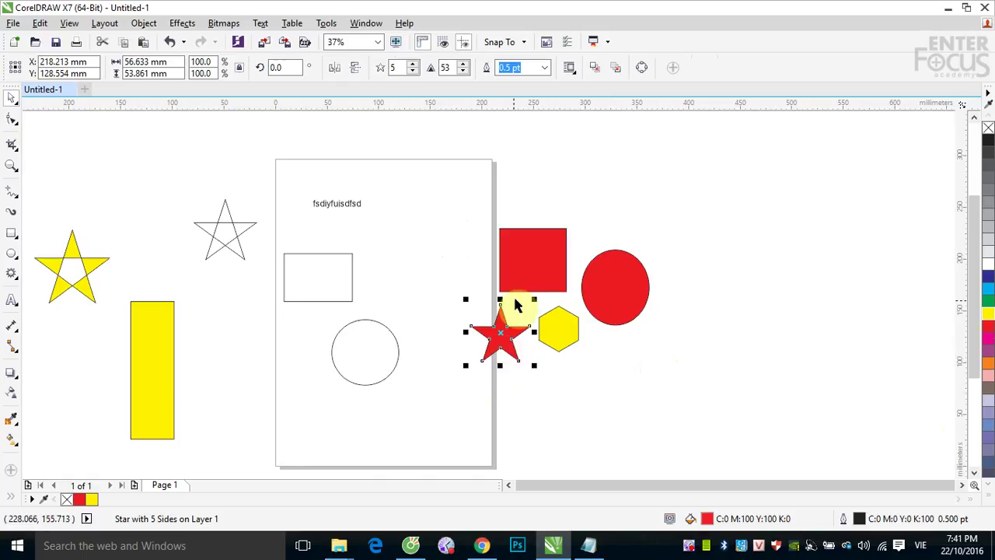
pyautogui.keyDown('shift'); pyautogui.click(518, 275); pyautogui.keyUp('shift')
pyautogui.keyDown('shift'); pyautogui.click(628, 289); pyautogui.keyUp('shift')
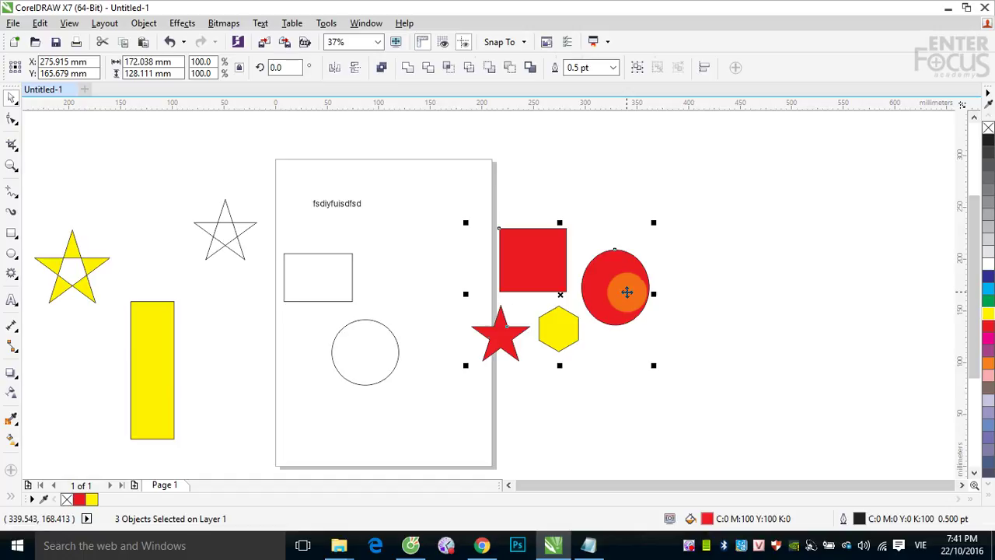
pyautogui.click(705, 262)
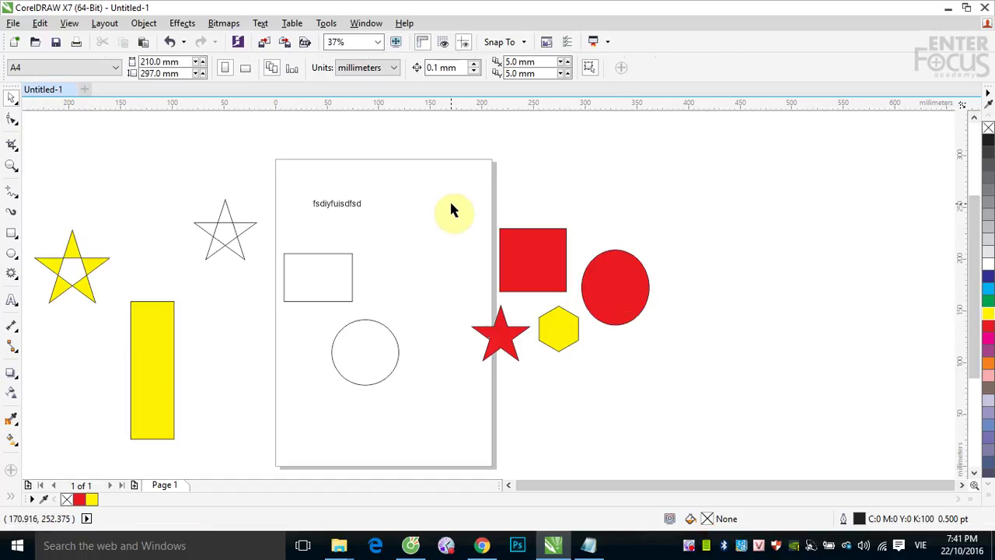
# Step: Select the three red shapes and yellow hexagon with an enclosing marquee, and after that only the red square and ellipse with a marquee touching them
pyautogui.moveTo(446, 203); pyautogui.dragTo(661, 381)
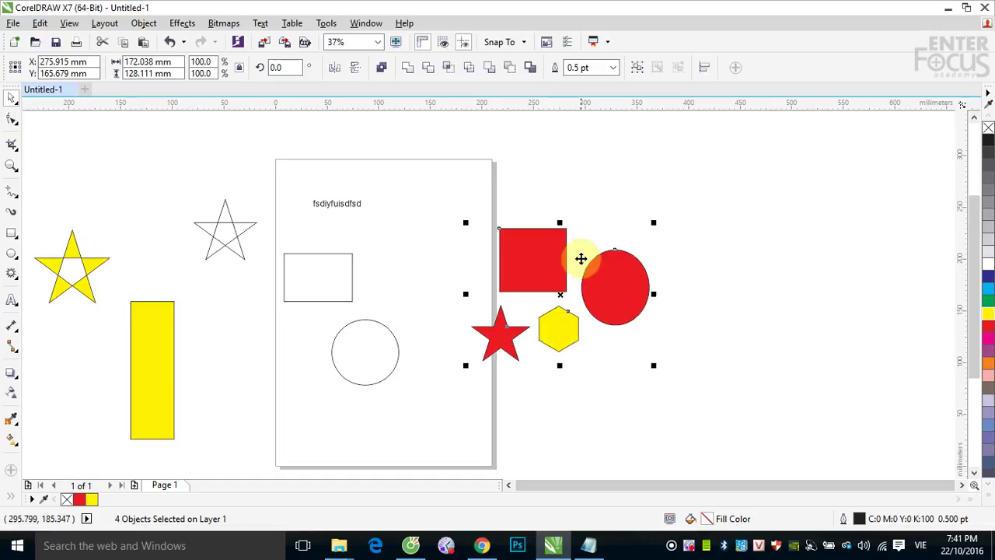
pyautogui.click(615, 167)
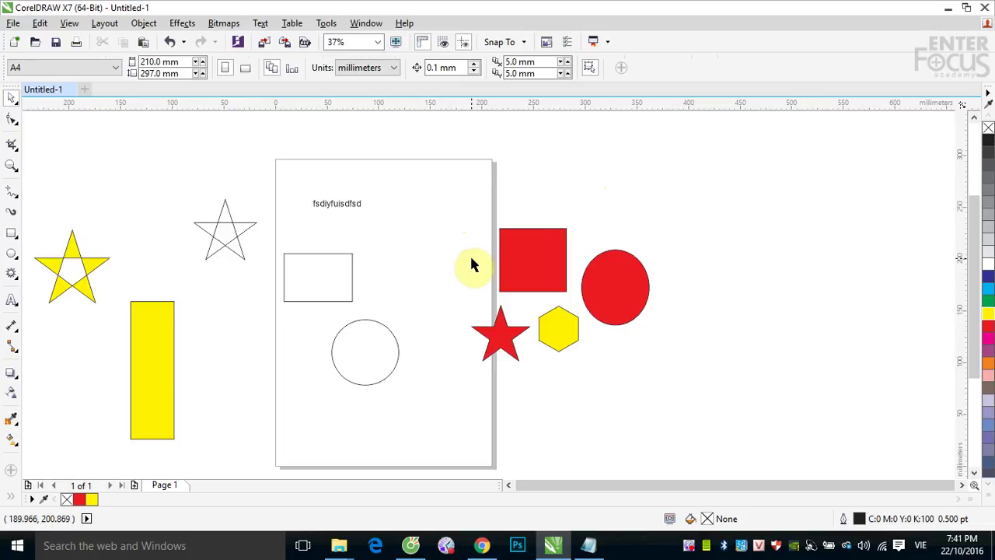
pyautogui.moveTo(480, 269); pyautogui.dragTo(608, 305)
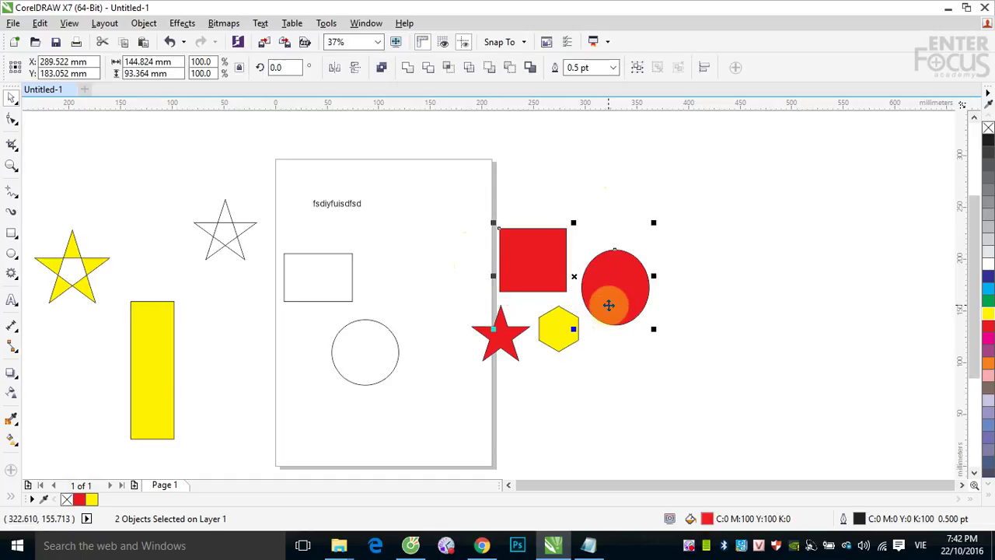
# Step: Clear the selection and move the yellow hexagon slightly down, to about X 276 mm, Y 128 mm
pyautogui.click(632, 392)
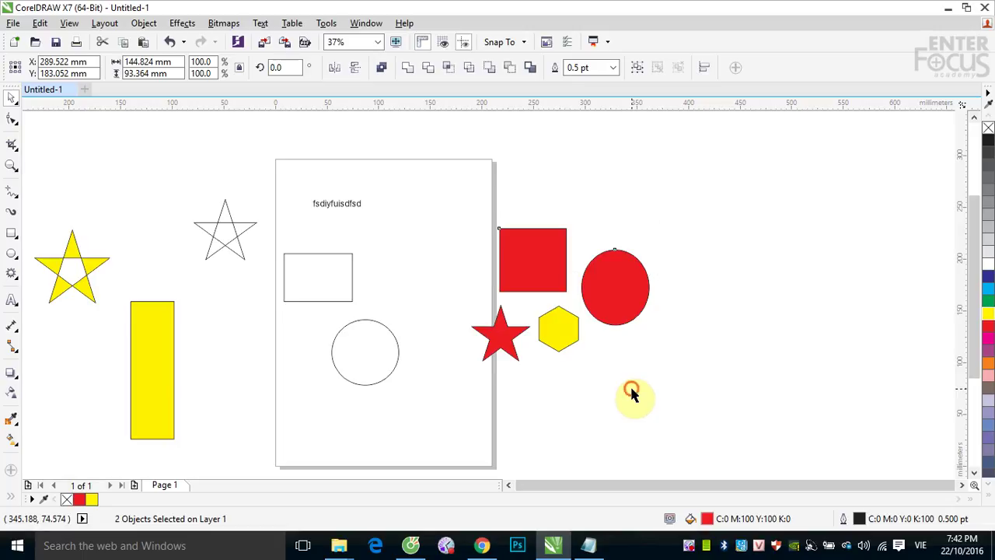
pyautogui.click(568, 339)
pyautogui.moveTo(567, 339); pyautogui.dragTo(567, 337)
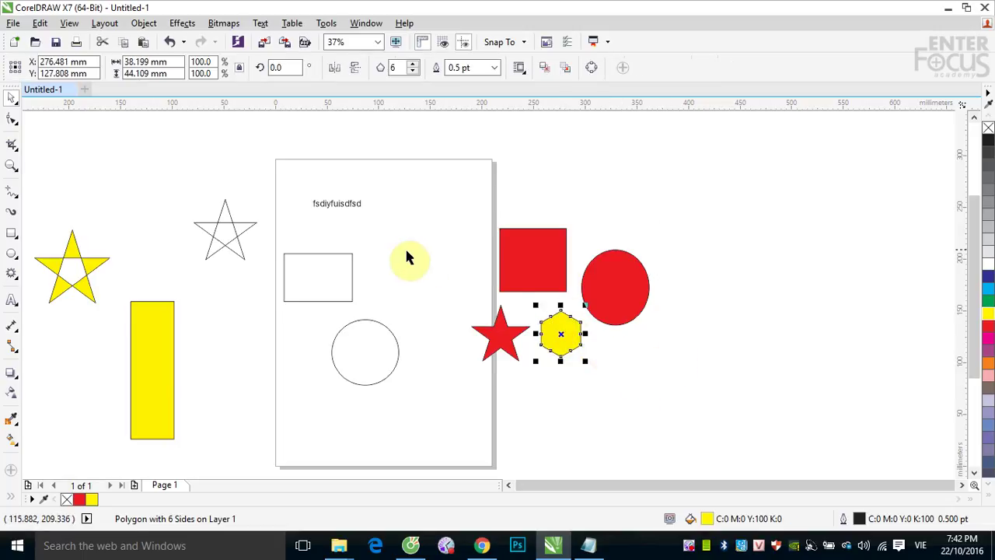
# Step: Select the three red shapes without the hexagon, try moving them to about X 454 mm, Y 225 mm, and undo the move
pyautogui.moveTo(467, 262); pyautogui.dragTo(798, 220)
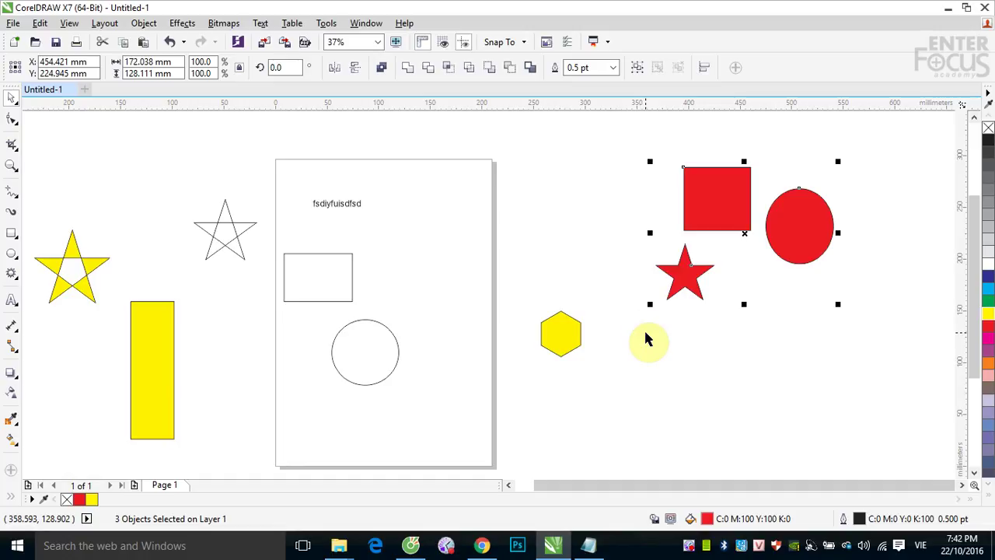
pyautogui.hotkey('ctrl', 'z')
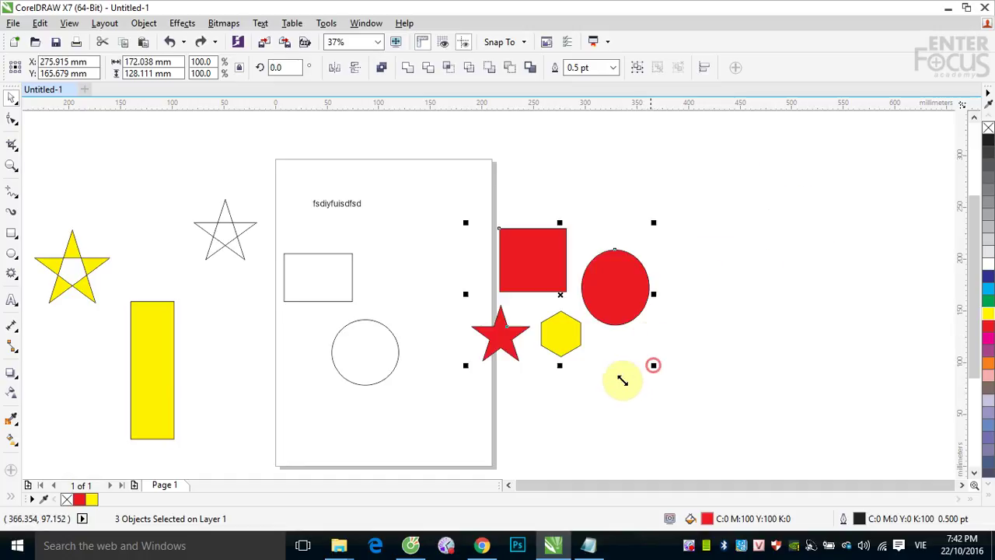
# Step: Move the yellow hexagon closer beneath the red square, to about X 275 mm, Y 140 mm
pyautogui.press('z')
pyautogui.moveTo(427, 207); pyautogui.dragTo(697, 405)
pyautogui.click(718, 406)
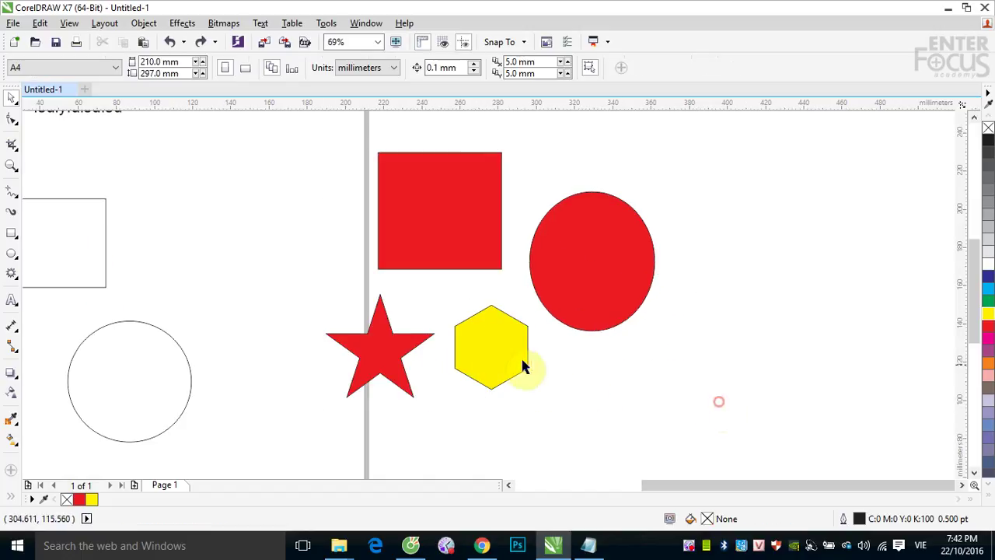
pyautogui.click(492, 347)
pyautogui.moveTo(461, 332); pyautogui.dragTo(496, 328)
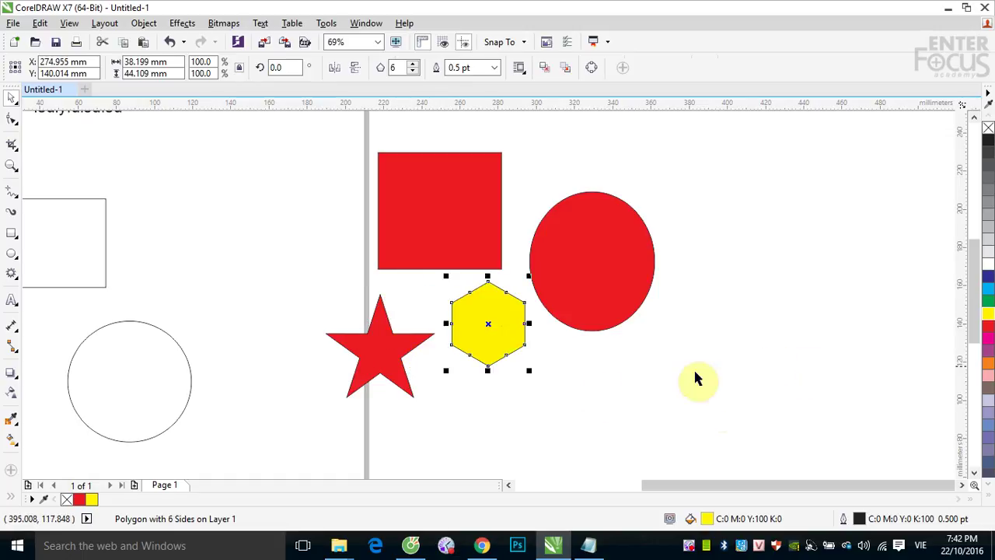
# Step: Select the three red shapes and the yellow hexagon with a marquee touching them, and clear the selection
pyautogui.moveTo(337, 234); pyautogui.dragTo(543, 299)
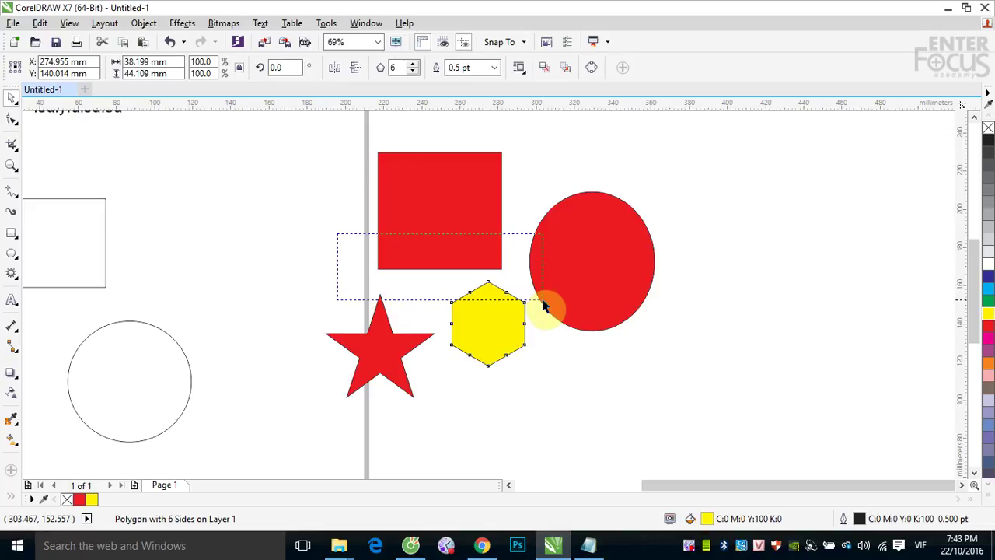
pyautogui.moveTo(544, 305); pyautogui.dragTo(546, 303)
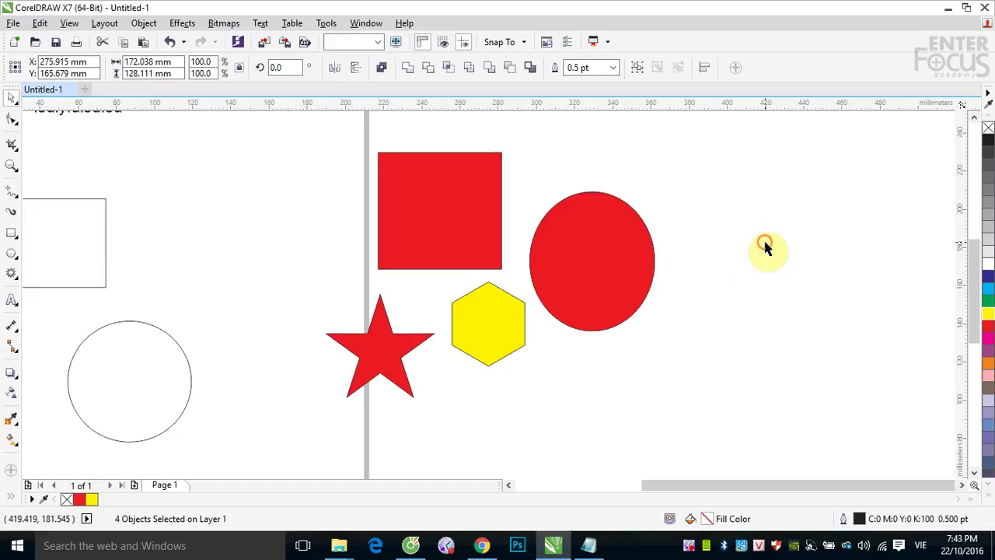
pyautogui.click(767, 249)
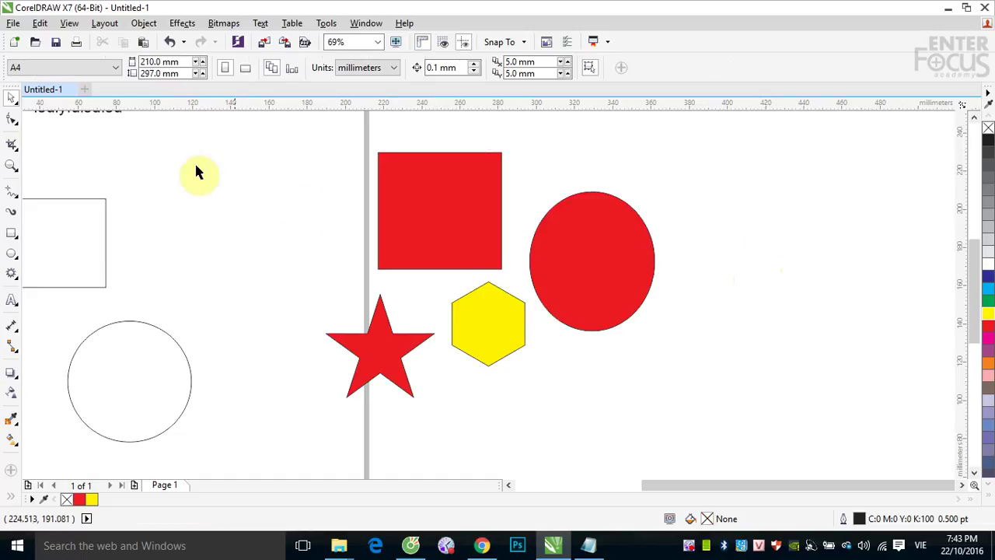
# Step: Select the red square, ellipse and star with a Freehand Pick lasso that touches them and passes around the yellow hexagon
pyautogui.click(15, 108)
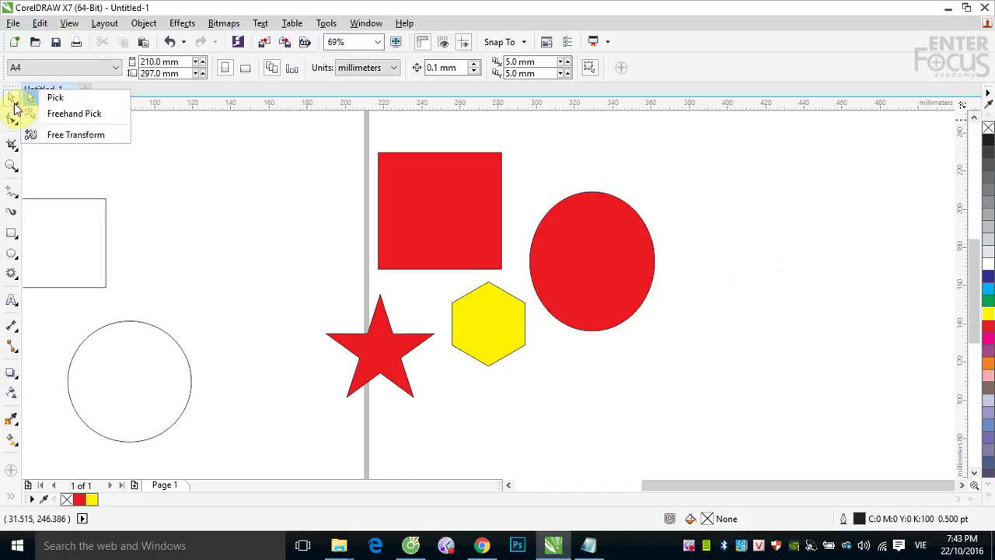
pyautogui.click(59, 116)
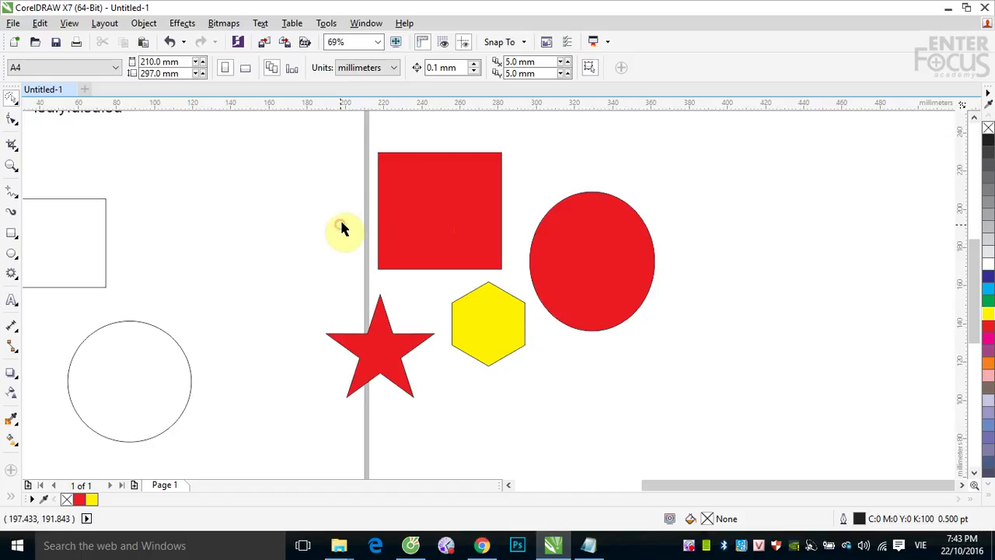
pyautogui.moveTo(341, 224)
pyautogui.mouseDown()
pyautogui.moveTo(369, 194)
pyautogui.moveTo(426, 185)
pyautogui.moveTo(553, 222)
pyautogui.moveTo(582, 258)
pyautogui.moveTo(572, 281)
pyautogui.moveTo(552, 287)
pyautogui.moveTo(452, 259)
pyautogui.moveTo(425, 281)
pyautogui.moveTo(415, 323)
pyautogui.moveTo(383, 334)
pyautogui.moveTo(329, 316)
pyautogui.mouseUp()
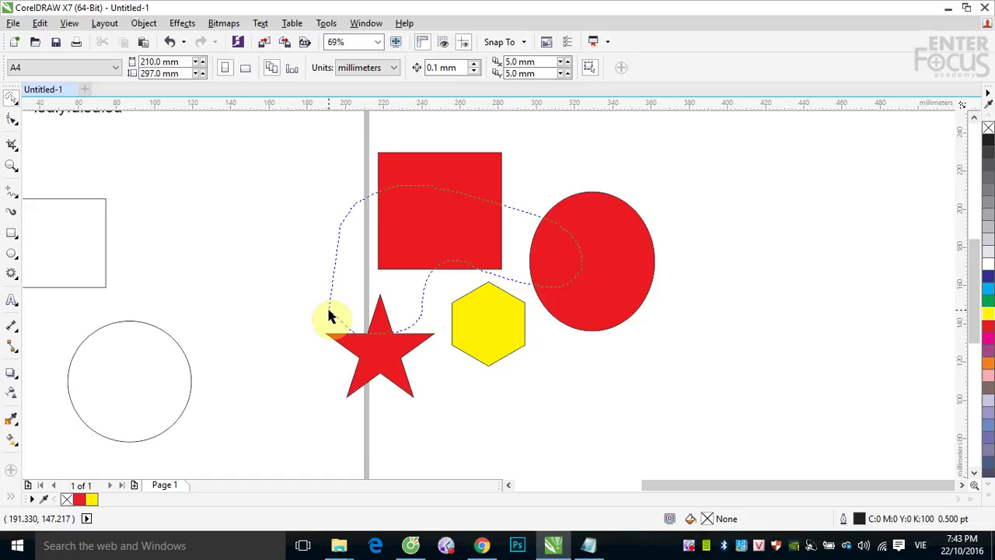
pyautogui.moveTo(330, 316); pyautogui.dragTo(328, 316)
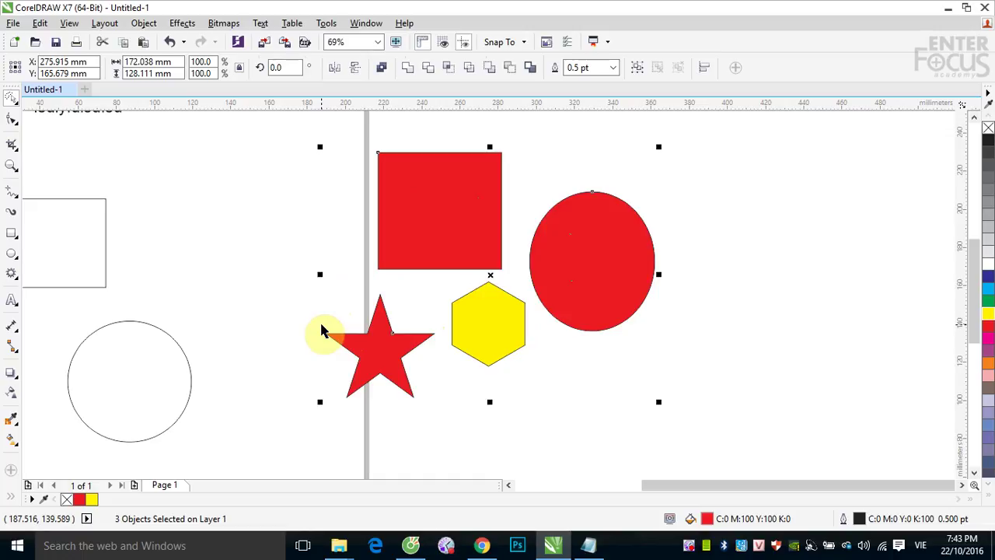
# Step: Try moving the three red shapes to about X 413 mm, Y 165 mm, undo the move, and clear the selection
pyautogui.moveTo(427, 215); pyautogui.dragTo(688, 217)
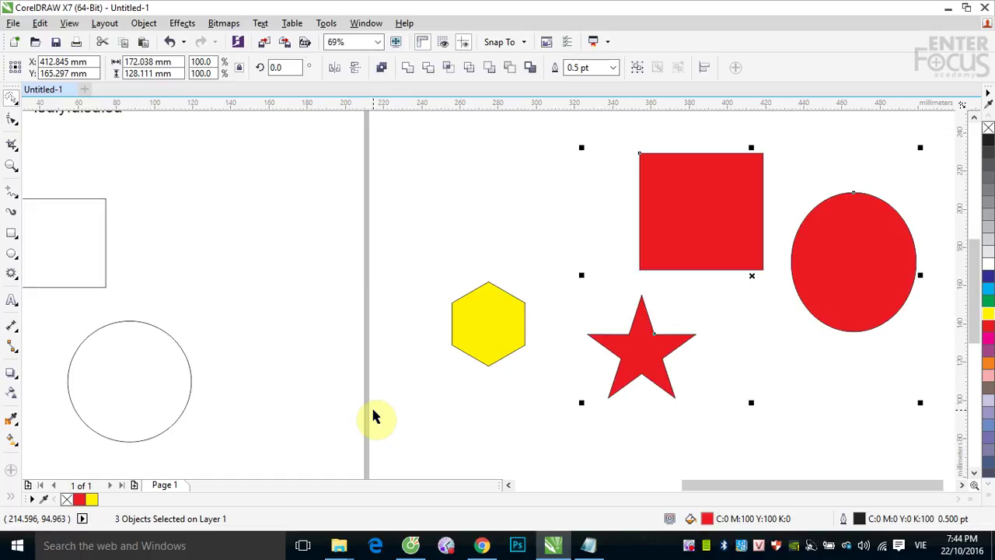
pyautogui.hotkey('ctrl', 'z')
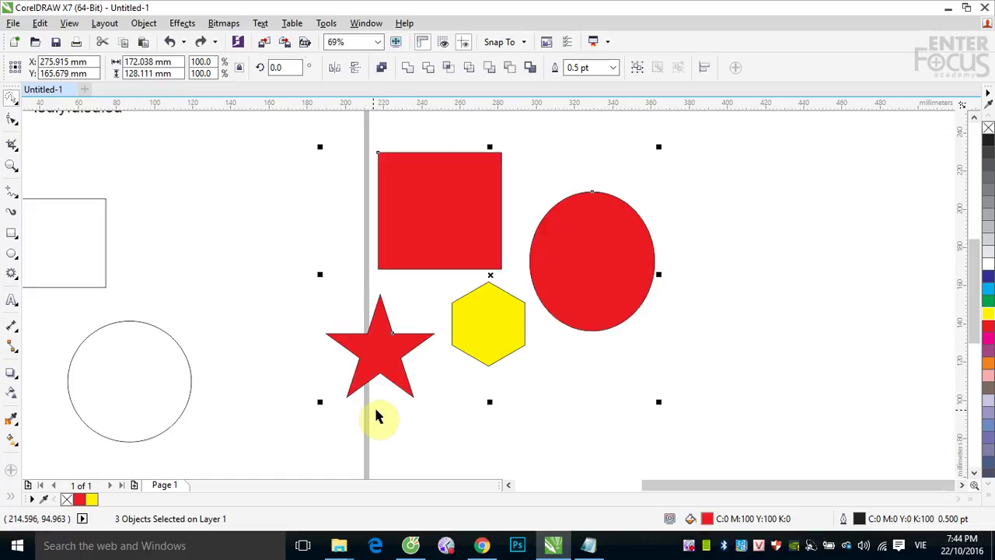
pyautogui.click(747, 384)
# Step: Move the yellow hexagon over the edges of the red square and ellipse, at about X 283 mm, Y 162 mm, and bring it to the front
pyautogui.moveTo(493, 317); pyautogui.dragTo(508, 288)
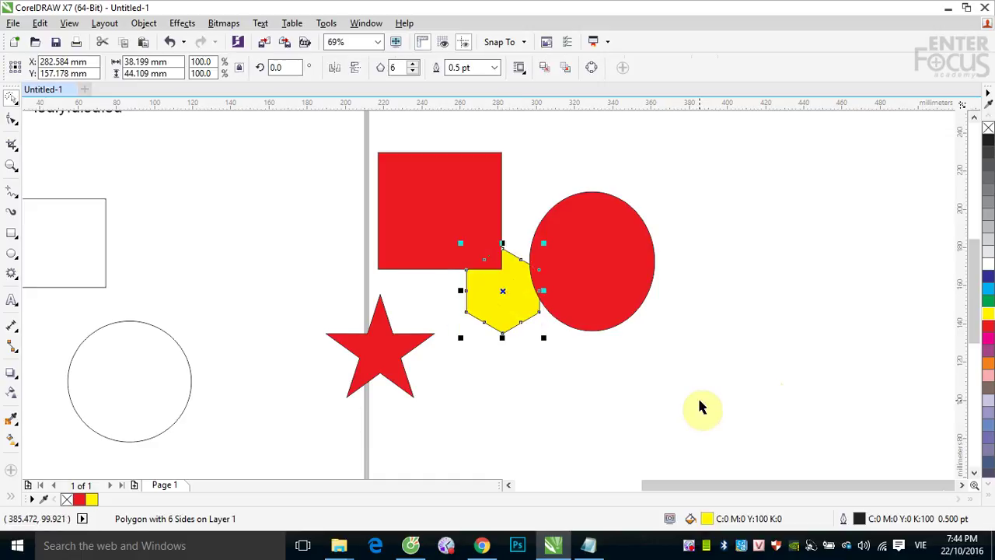
pyautogui.hotkey('shift', 'pageup')
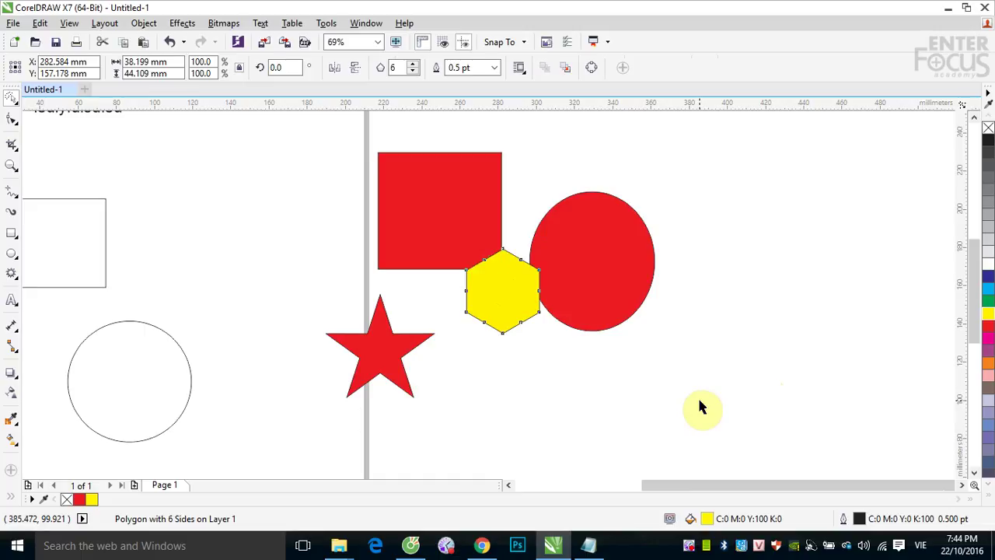
pyautogui.moveTo(506, 293); pyautogui.dragTo(508, 284)
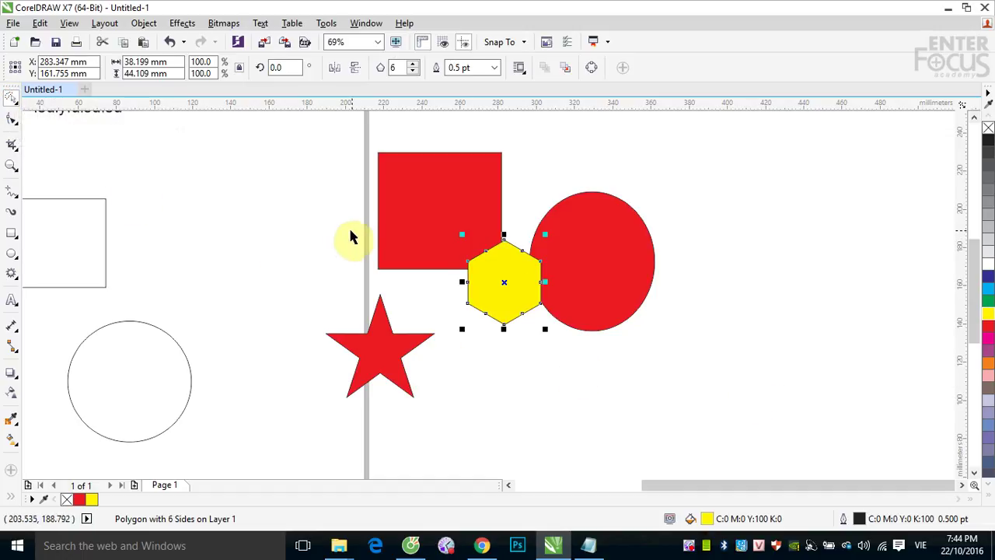
pyautogui.click(336, 250)
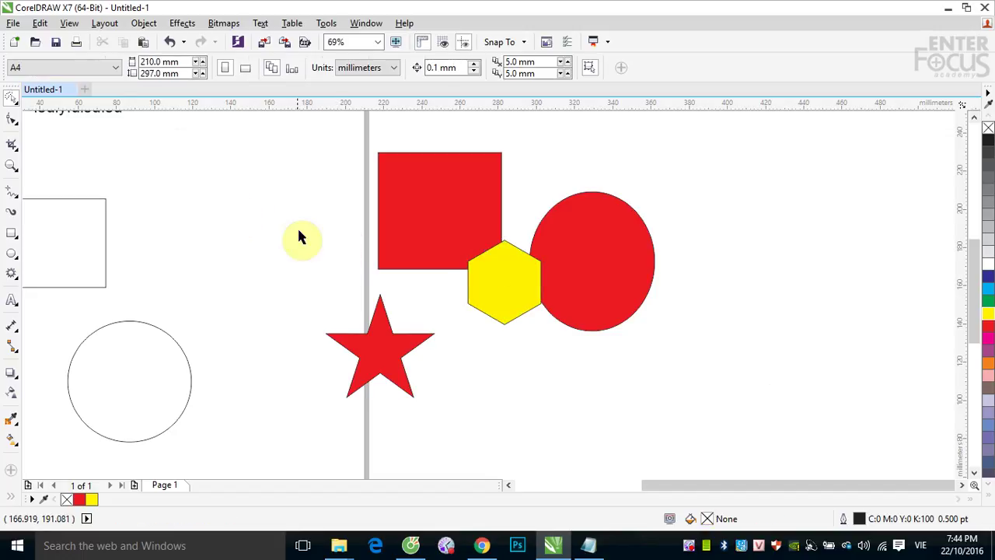
# Step: Lasso the three red shapes around the overlapping hexagon, try moving them to about X 408 mm, Y 173 mm, and undo the move
pyautogui.moveTo(334, 259)
pyautogui.mouseDown()
pyautogui.moveTo(384, 198)
pyautogui.moveTo(459, 172)
pyautogui.moveTo(549, 173)
pyautogui.moveTo(592, 185)
pyautogui.moveTo(598, 206)
pyautogui.moveTo(578, 262)
pyautogui.moveTo(536, 243)
pyautogui.moveTo(513, 206)
pyautogui.moveTo(466, 203)
pyautogui.moveTo(435, 242)
pyautogui.moveTo(413, 314)
pyautogui.moveTo(396, 325)
pyautogui.moveTo(339, 312)
pyautogui.mouseUp()
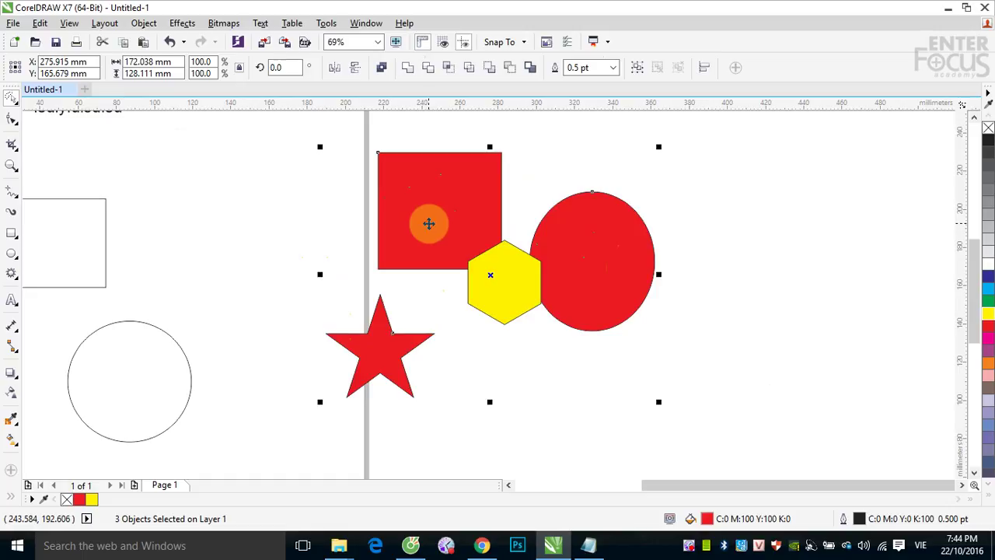
pyautogui.moveTo(428, 222); pyautogui.dragTo(680, 208)
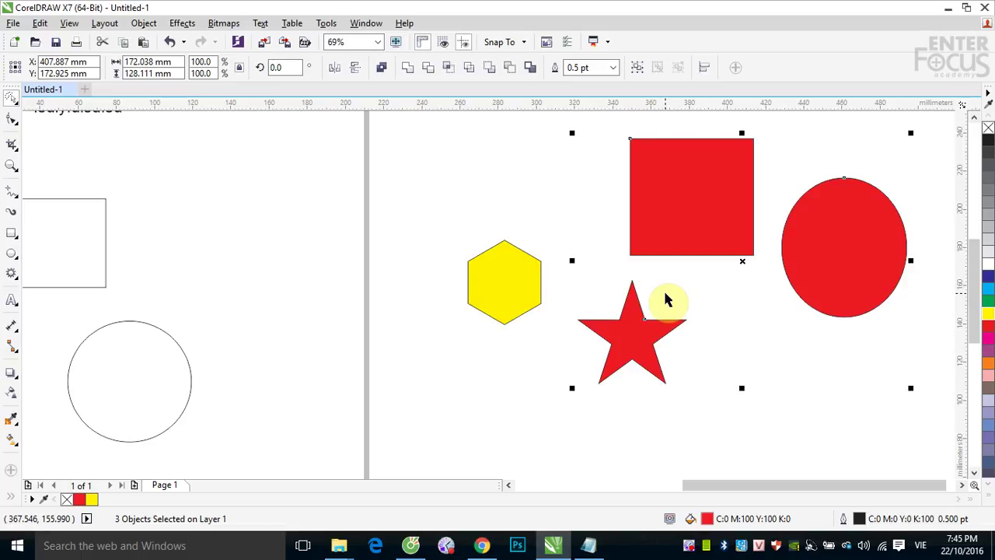
pyautogui.hotkey('ctrl', 'z')
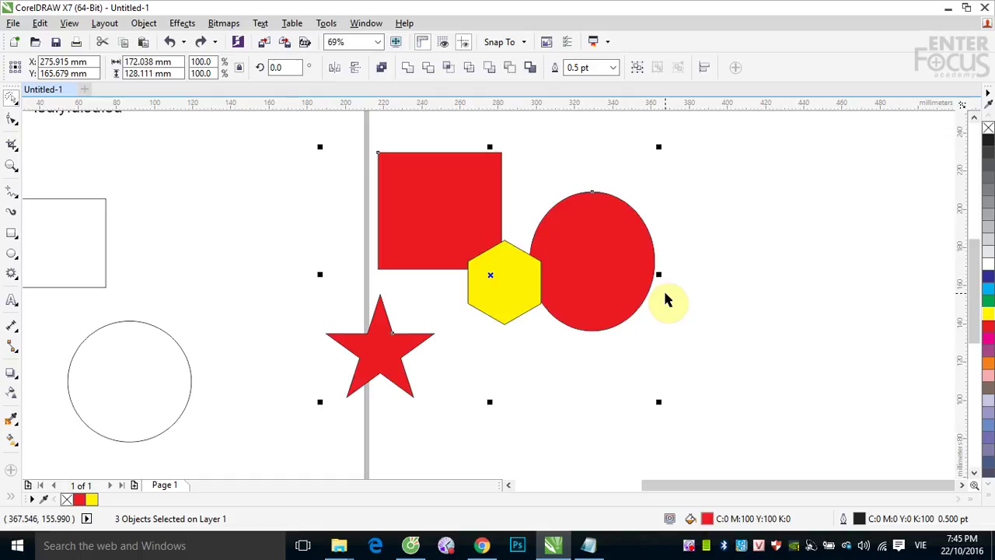
# Step: Switch back to the Pick tool, select the red square, ellipse and yellow hexagon with a marquee, and clear the selection
pyautogui.click(737, 204)
pyautogui.moveTo(282, 138); pyautogui.dragTo(679, 400)
pyautogui.click(10, 98)
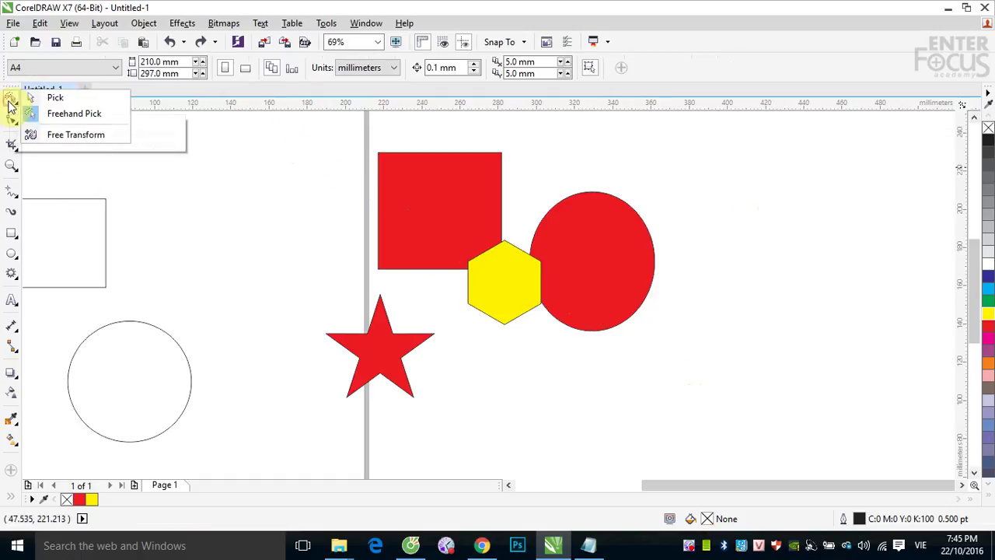
pyautogui.click(49, 99)
pyautogui.moveTo(259, 127); pyautogui.dragTo(666, 399)
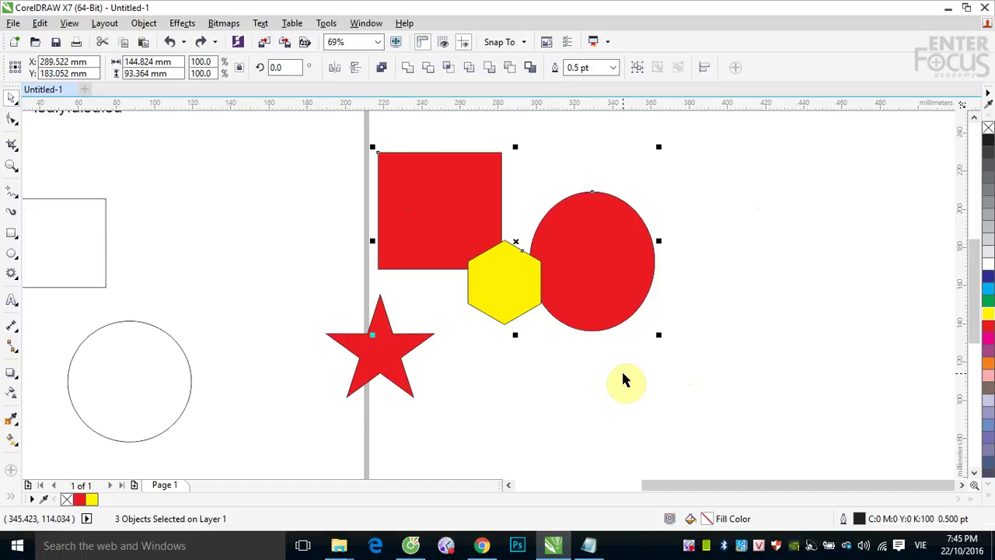
pyautogui.click(312, 220)
# Step: Select all four shapes with a touching marquee, deselect the hexagon, and move the three red shapes to about X 415 mm, Y 158 mm
pyautogui.moveTo(315, 210); pyautogui.dragTo(543, 334)
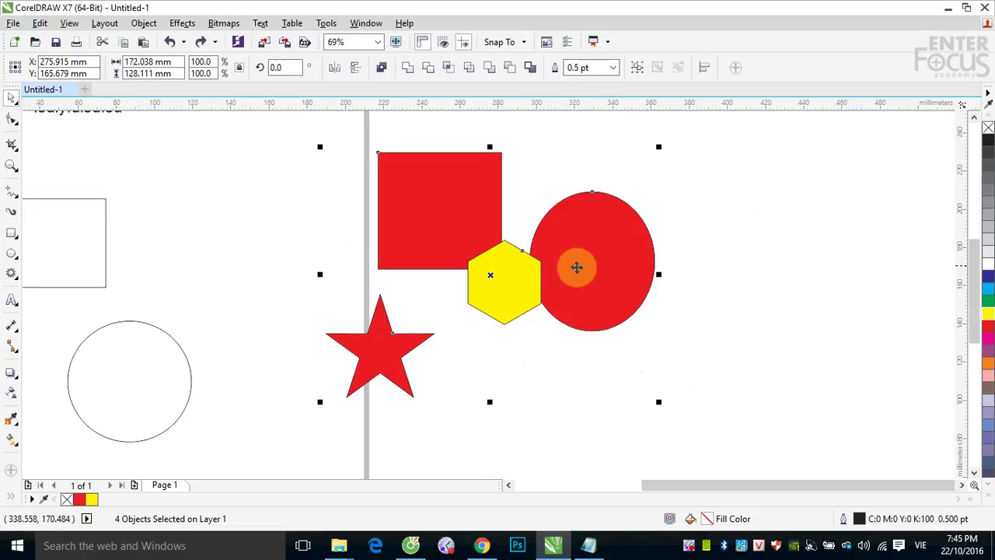
pyautogui.keyDown('shift'); pyautogui.click(517, 286); pyautogui.keyUp('shift')
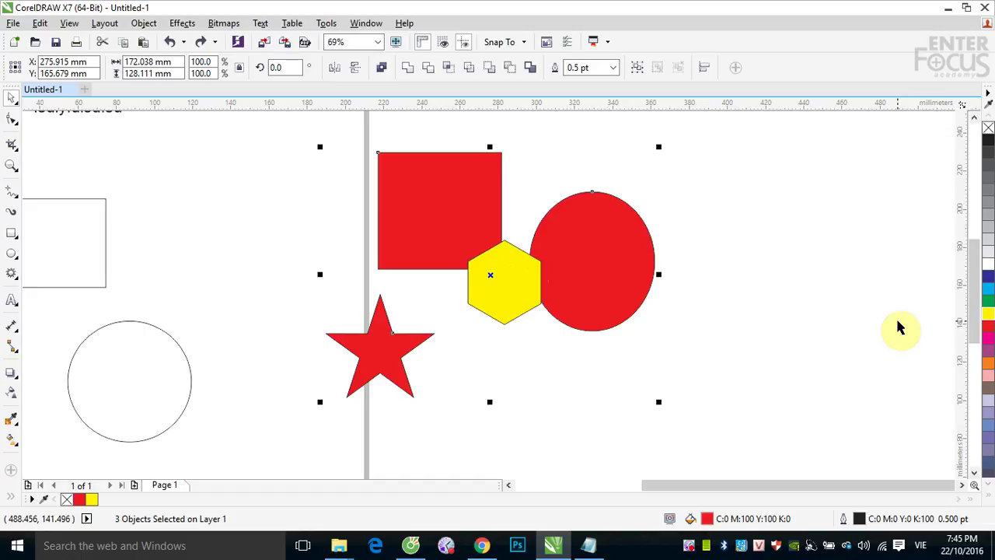
pyautogui.moveTo(622, 244); pyautogui.dragTo(868, 259)
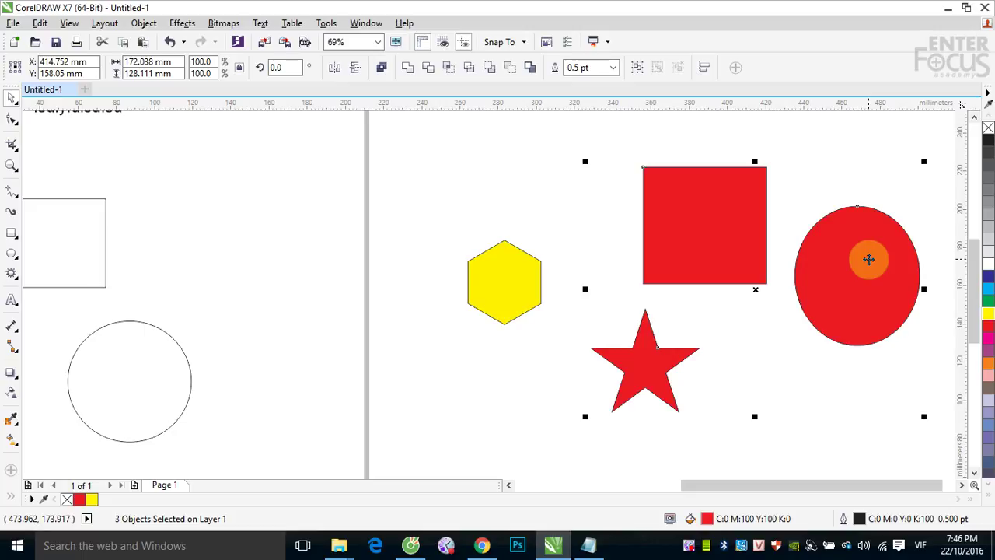
pyautogui.click(296, 174)
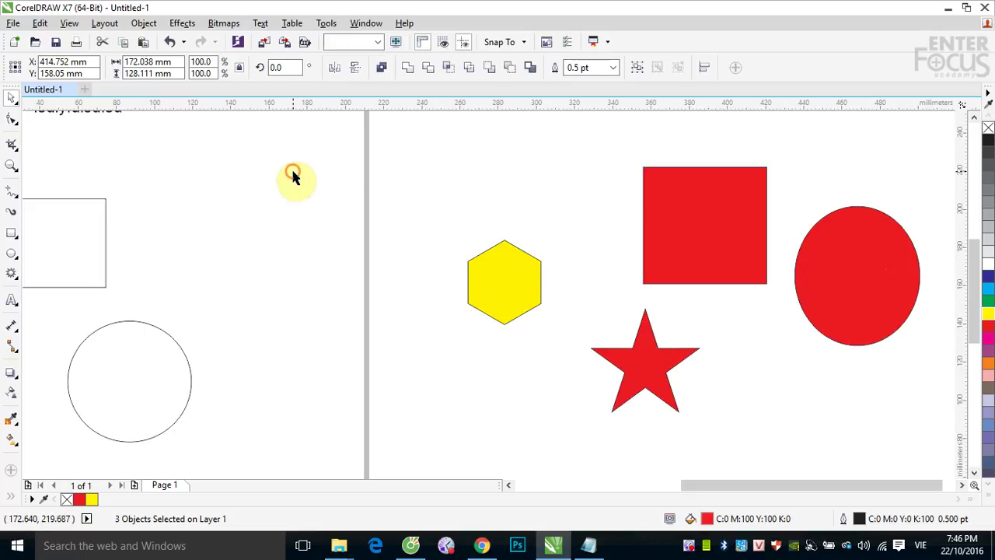
# Step: Move the yellow hexagon onto the page at about X 141 mm, Y 187 mm, and place a copy at about X 266 mm, Y 186 mm
pyautogui.click(485, 293)
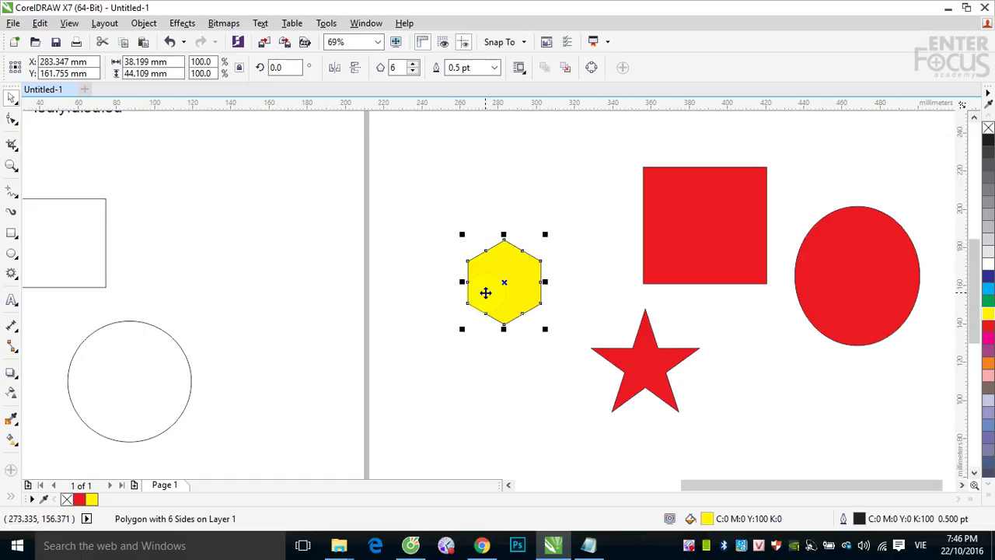
pyautogui.moveTo(507, 285); pyautogui.dragTo(235, 237)
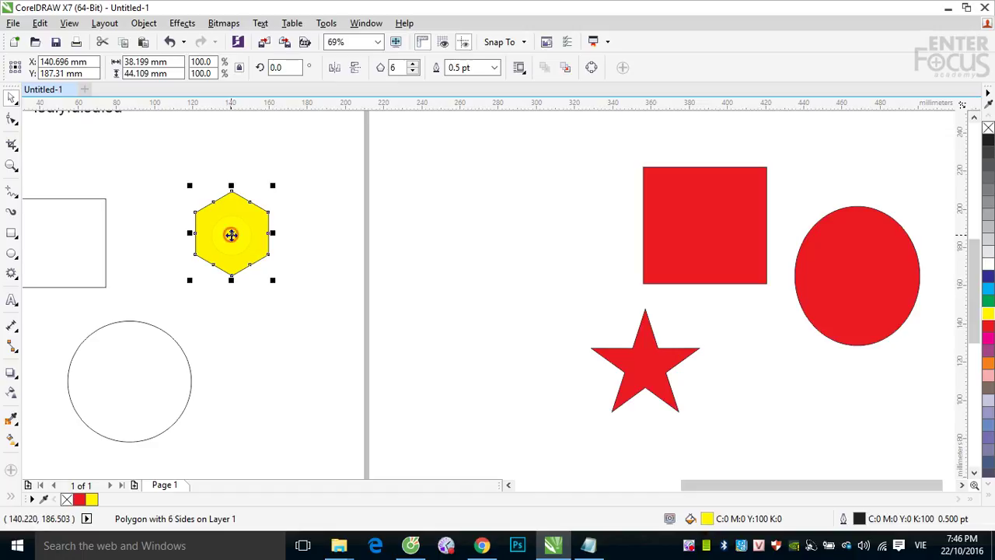
pyautogui.moveTo(231, 235); pyautogui.dragTo(471, 238)
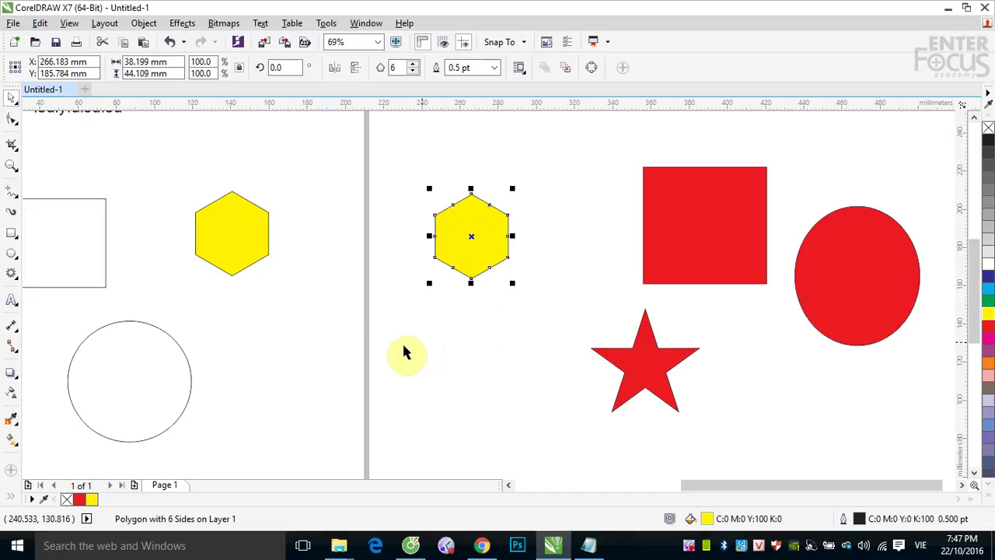
# Step: Fill the unfilled circle on the page magenta and stretch it to about 80 mm wide and 81 mm high
pyautogui.click(163, 362)
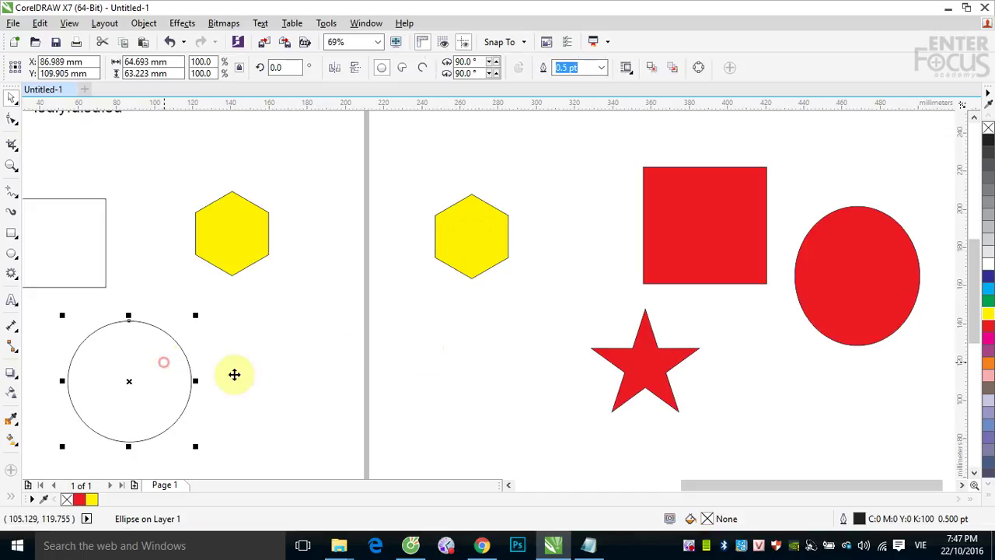
pyautogui.click(989, 344)
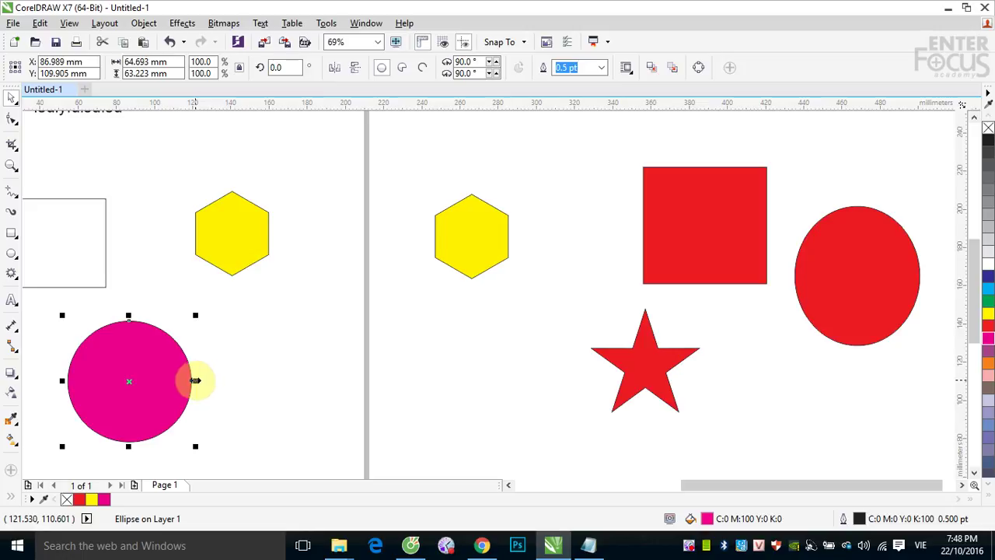
pyautogui.moveTo(195, 380)
pyautogui.mouseDown()
pyautogui.moveTo(344, 382)
pyautogui.moveTo(211, 381)
pyautogui.mouseUp()
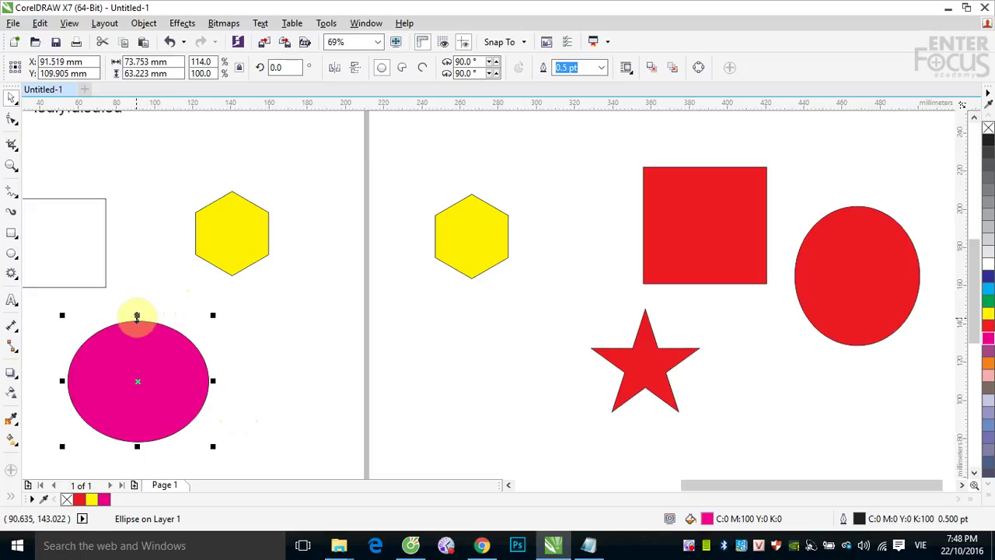
pyautogui.moveTo(137, 316); pyautogui.dragTo(139, 287)
pyautogui.moveTo(213, 360)
pyautogui.mouseDown()
pyautogui.moveTo(169, 362)
pyautogui.moveTo(249, 370)
pyautogui.moveTo(224, 365)
pyautogui.mouseUp()
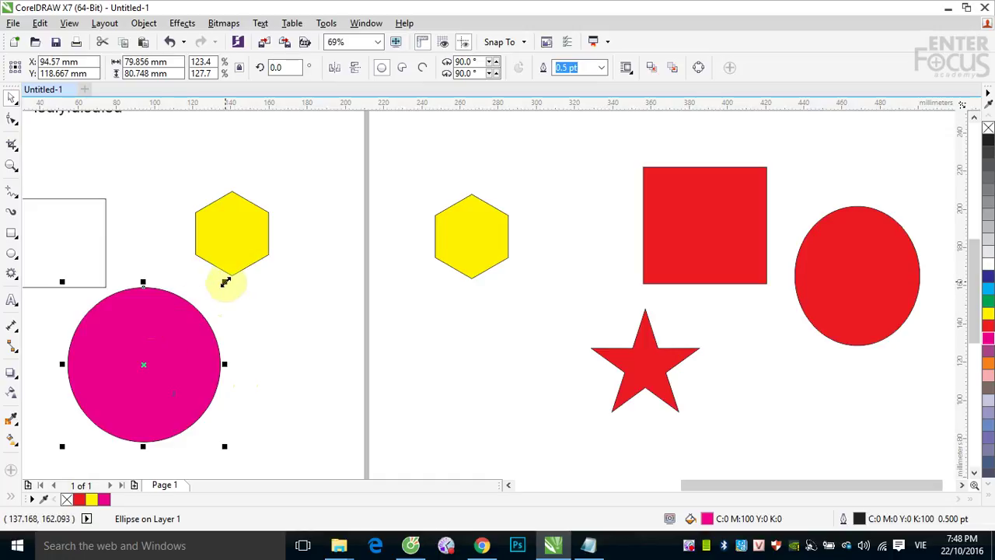
# Step: Enlarge the magenta circle to about 86 mm high, move it to about X 132 mm, Y 116 mm, and widen it to about 97 mm
pyautogui.moveTo(224, 283); pyautogui.dragTo(282, 275)
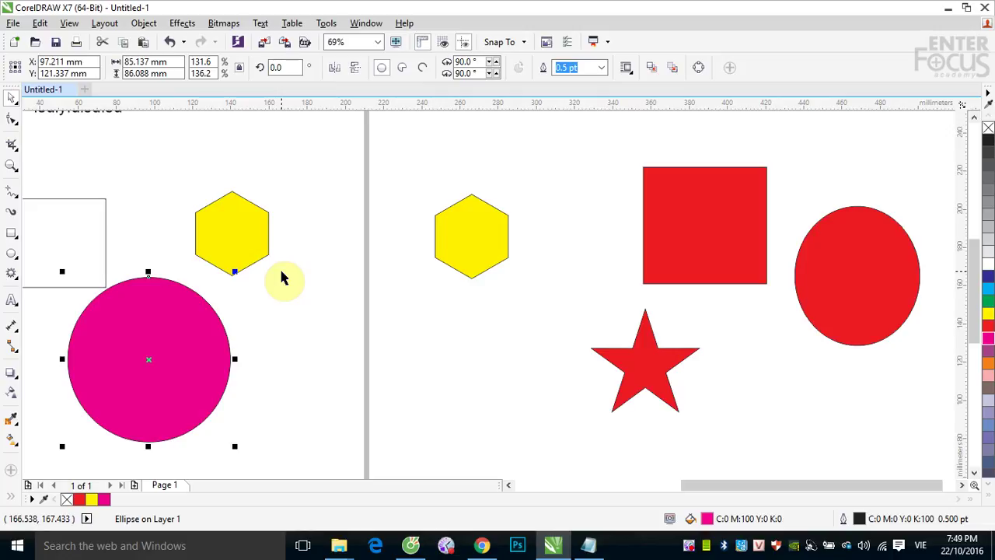
pyautogui.moveTo(180, 340); pyautogui.dragTo(253, 391)
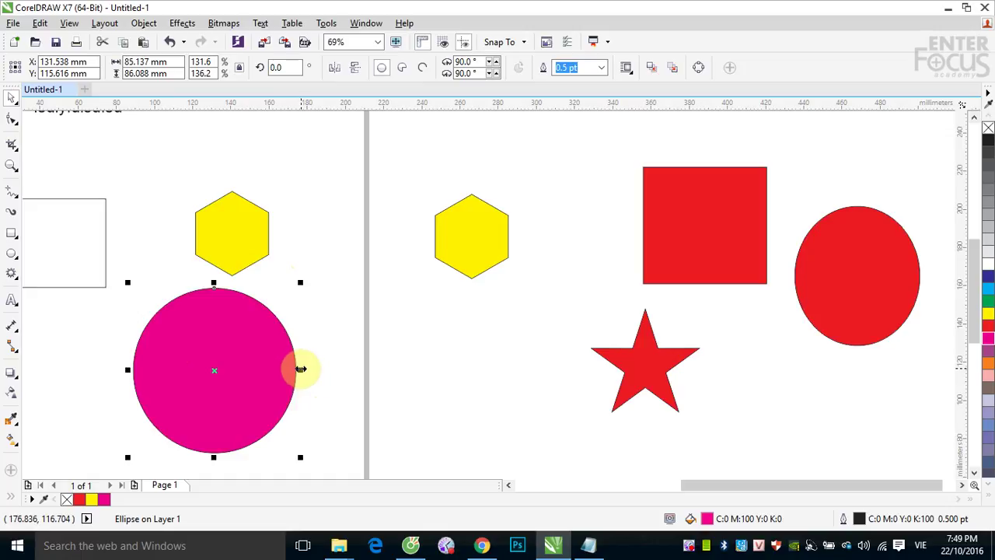
pyautogui.moveTo(301, 369); pyautogui.dragTo(323, 368)
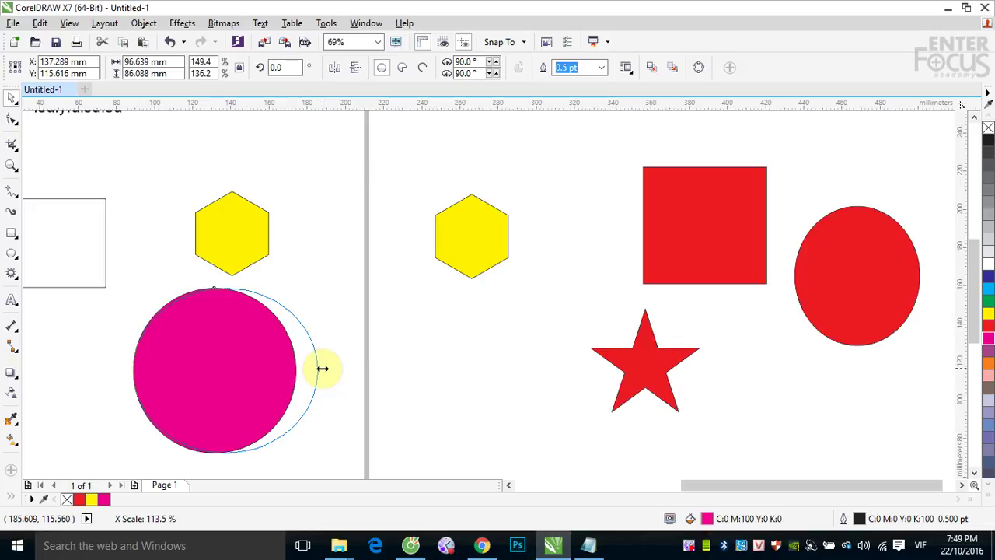
pyautogui.moveTo(322, 368); pyautogui.dragTo(322, 369)
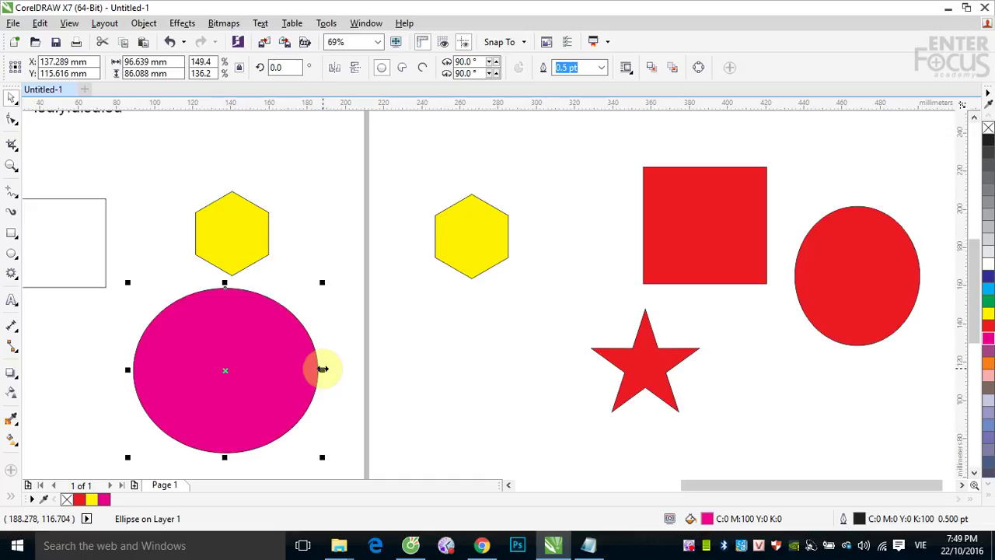
# Step: Resize the magenta ellipse about its centre, narrowing and shortening it to about 49 mm wide and 61 mm high
pyautogui.moveTo(323, 368); pyautogui.dragTo(430, 378)
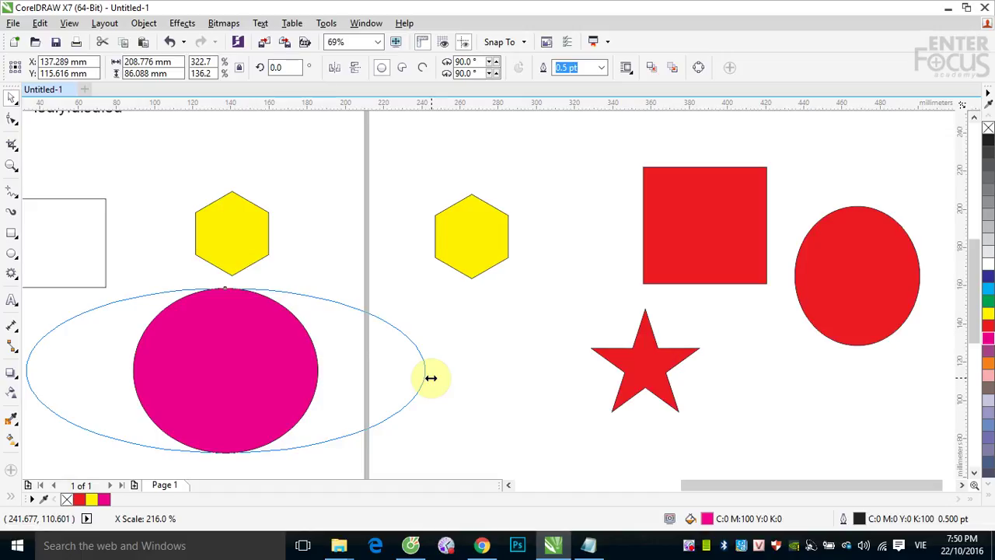
pyautogui.moveTo(431, 378); pyautogui.dragTo(279, 378)
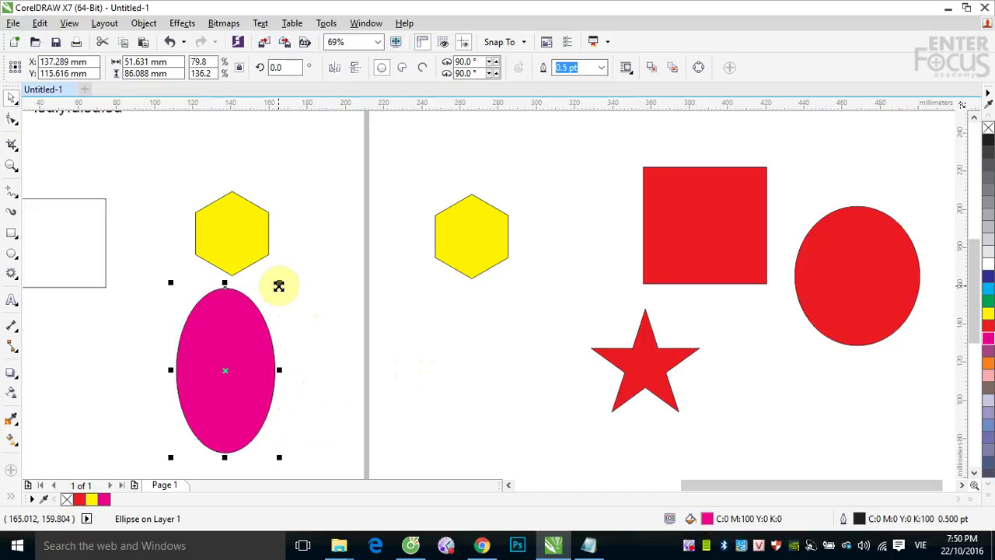
pyautogui.moveTo(225, 284); pyautogui.dragTo(230, 305)
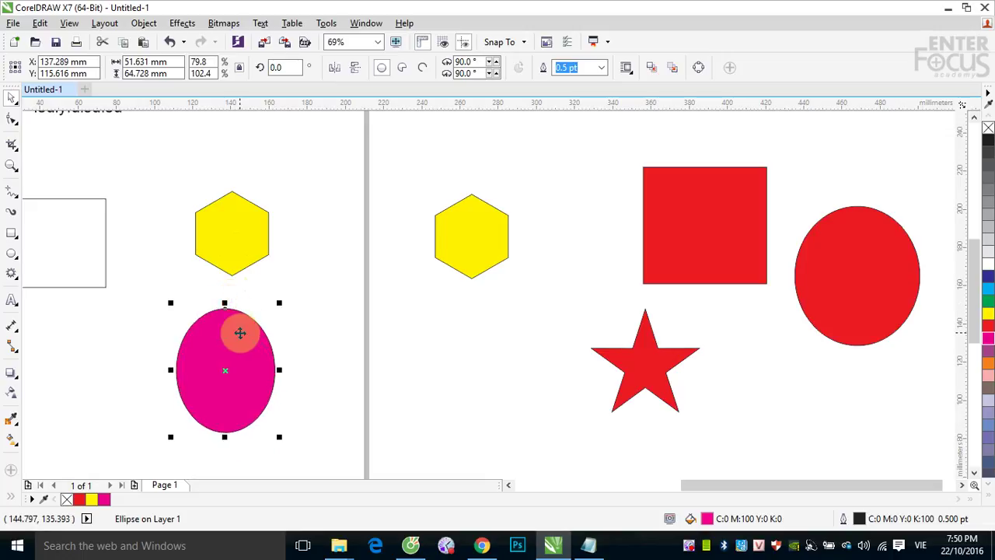
pyautogui.click(282, 302)
pyautogui.moveTo(281, 301)
pyautogui.mouseDown()
pyautogui.moveTo(331, 247)
pyautogui.moveTo(284, 309)
pyautogui.mouseUp()
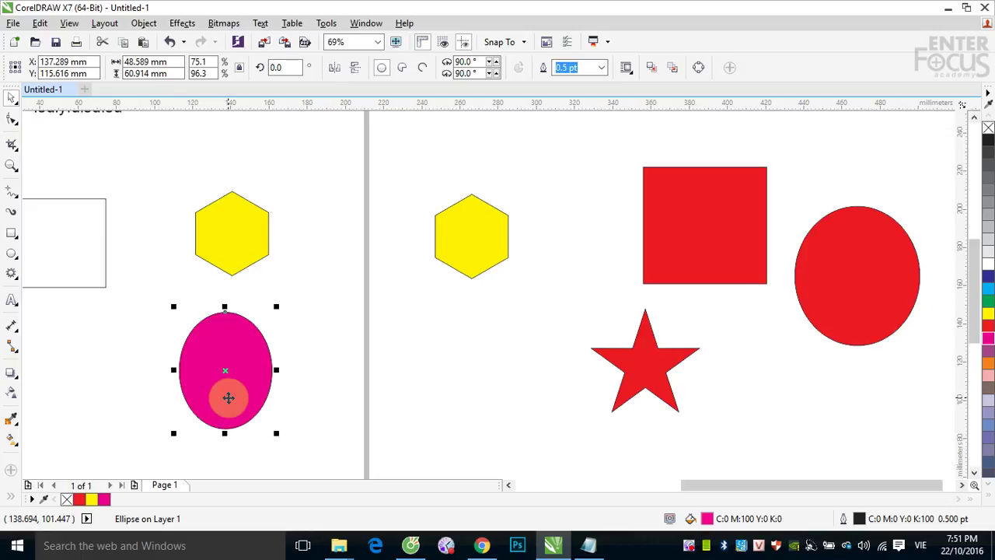
# Step: Skew the magenta ellipse horizontally to the right and vertically upward, to about 49 mm wide and 62 mm high
pyautogui.click(228, 397)
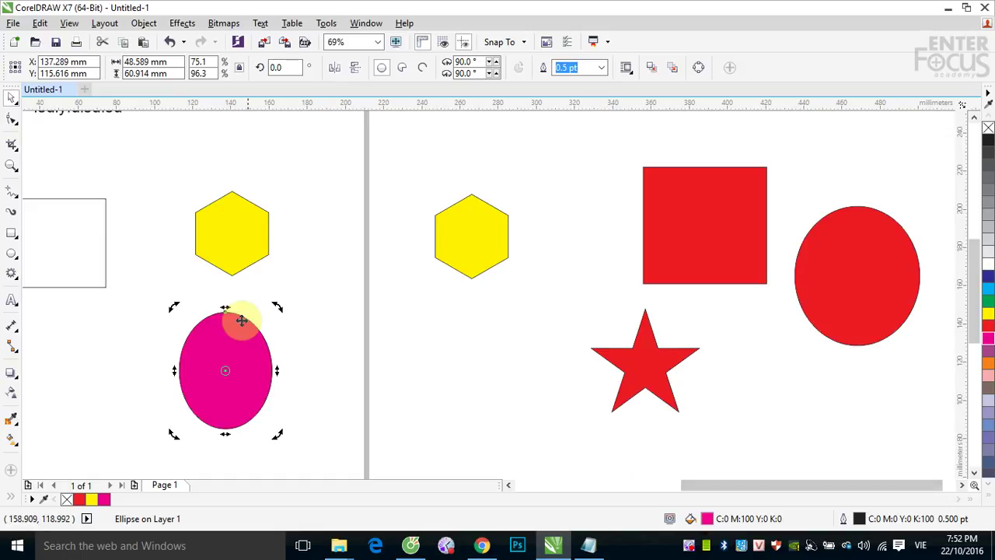
pyautogui.moveTo(223, 307)
pyautogui.mouseDown()
pyautogui.moveTo(326, 304)
pyautogui.moveTo(108, 297)
pyautogui.moveTo(331, 288)
pyautogui.moveTo(107, 296)
pyautogui.moveTo(333, 300)
pyautogui.moveTo(145, 300)
pyautogui.moveTo(320, 317)
pyautogui.moveTo(232, 316)
pyautogui.mouseUp()
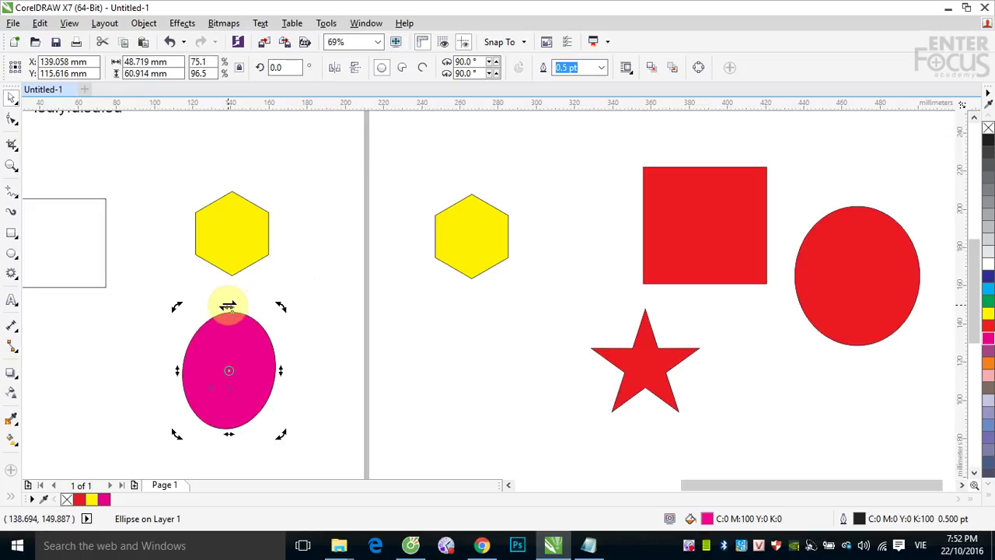
pyautogui.moveTo(228, 305)
pyautogui.mouseDown()
pyautogui.moveTo(173, 311)
pyautogui.moveTo(239, 308)
pyautogui.mouseUp()
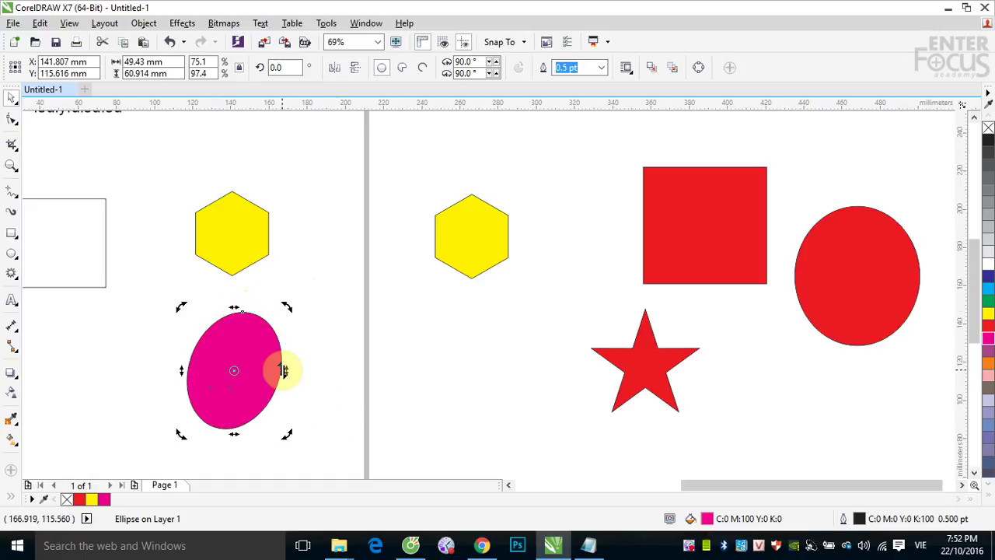
pyautogui.moveTo(283, 370); pyautogui.dragTo(299, 359)
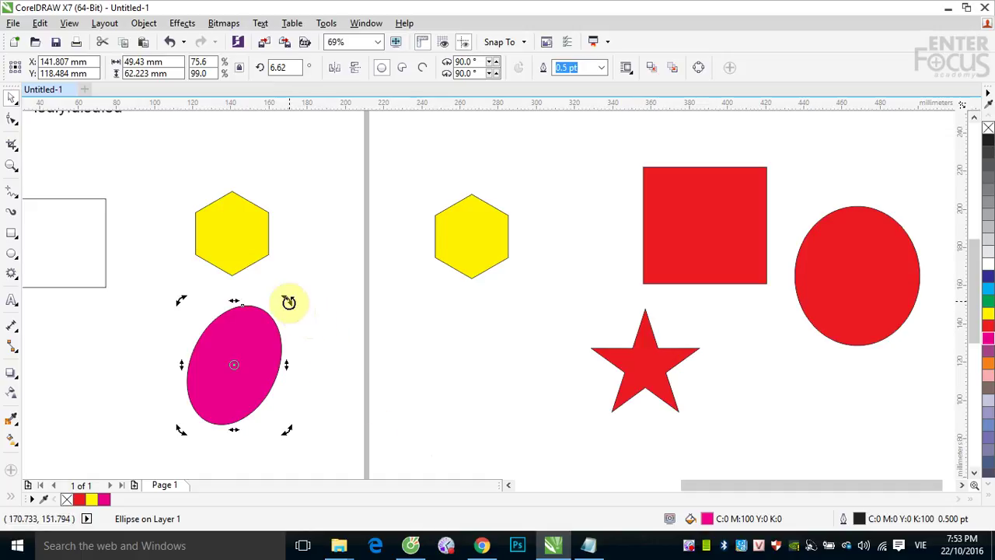
# Step: Rotate the magenta ellipse clockwise about its centre to about 273°, and toggle between its resize and rotate handles
pyautogui.moveTo(288, 302); pyautogui.dragTo(288, 413)
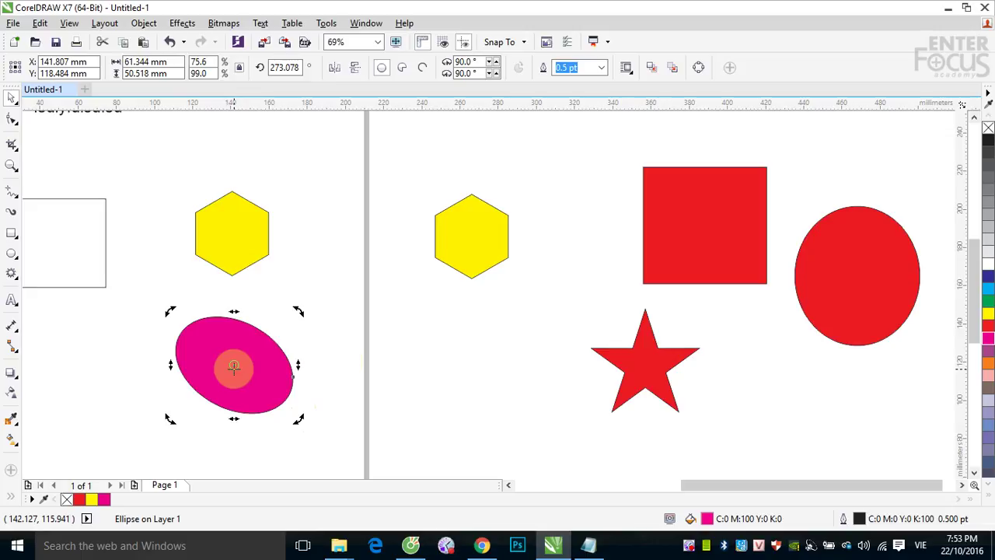
pyautogui.click(357, 346)
pyautogui.click(241, 381)
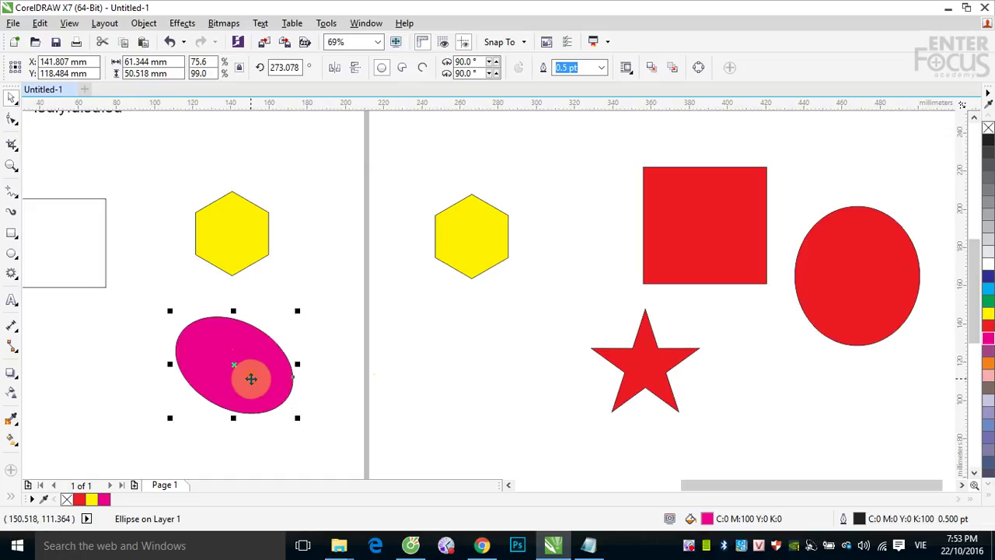
pyautogui.click(247, 378)
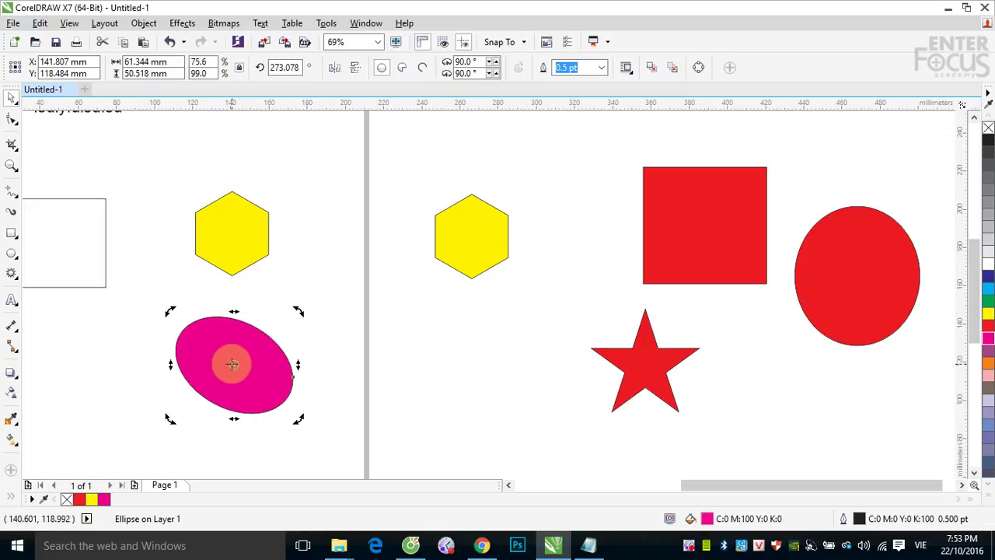
# Step: Rotate the ellipse to about 269° around a pivot near its upper-left edge, and to about 272° around a pivot outside its upper left
pyautogui.moveTo(211, 338)
pyautogui.mouseDown()
pyautogui.moveTo(195, 327)
pyautogui.moveTo(205, 333)
pyautogui.mouseUp()
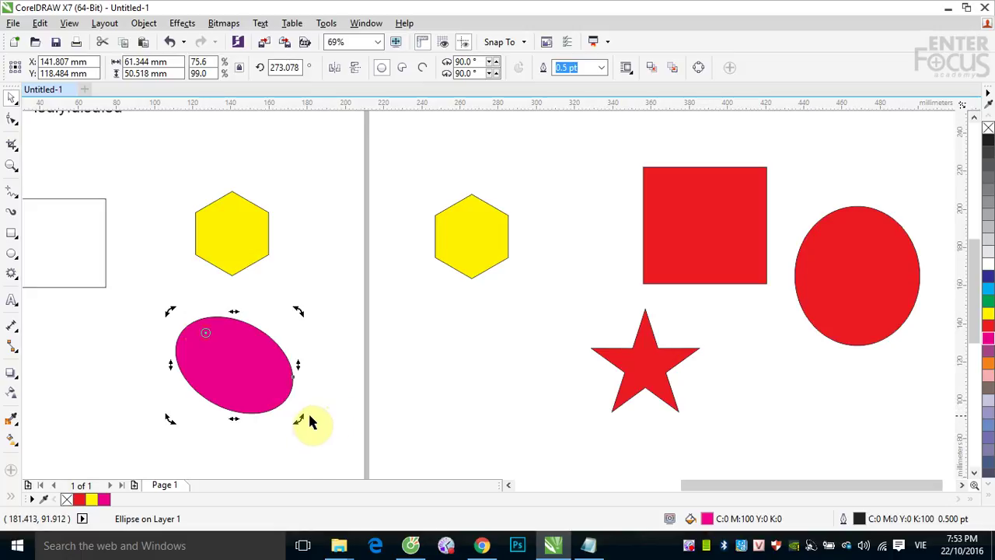
pyautogui.moveTo(299, 417)
pyautogui.mouseDown()
pyautogui.moveTo(314, 249)
pyautogui.moveTo(145, 278)
pyautogui.moveTo(204, 437)
pyautogui.moveTo(307, 392)
pyautogui.moveTo(281, 416)
pyautogui.mouseUp()
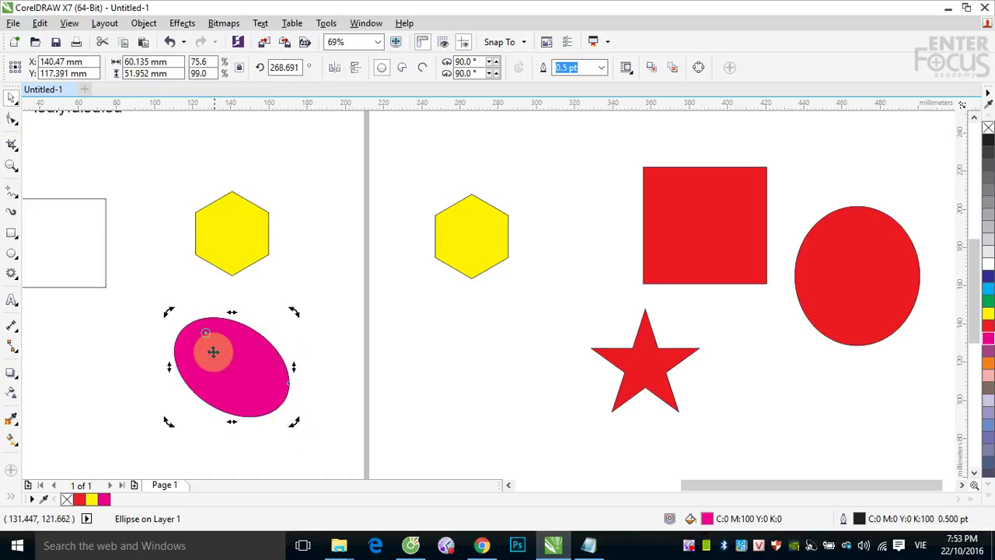
pyautogui.moveTo(208, 332)
pyautogui.mouseDown()
pyautogui.moveTo(151, 249)
pyautogui.moveTo(140, 269)
pyautogui.mouseUp()
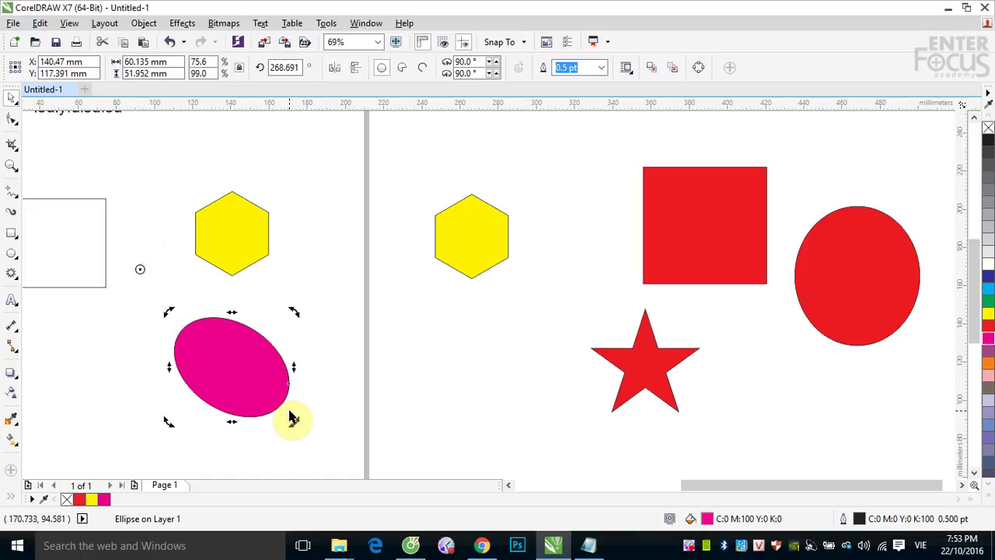
pyautogui.moveTo(289, 421); pyautogui.dragTo(220, 322)
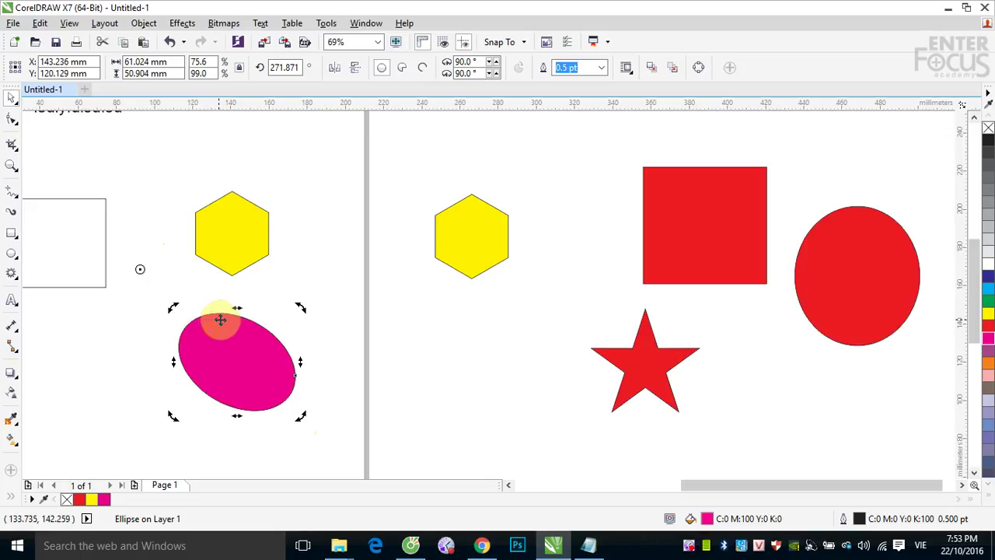
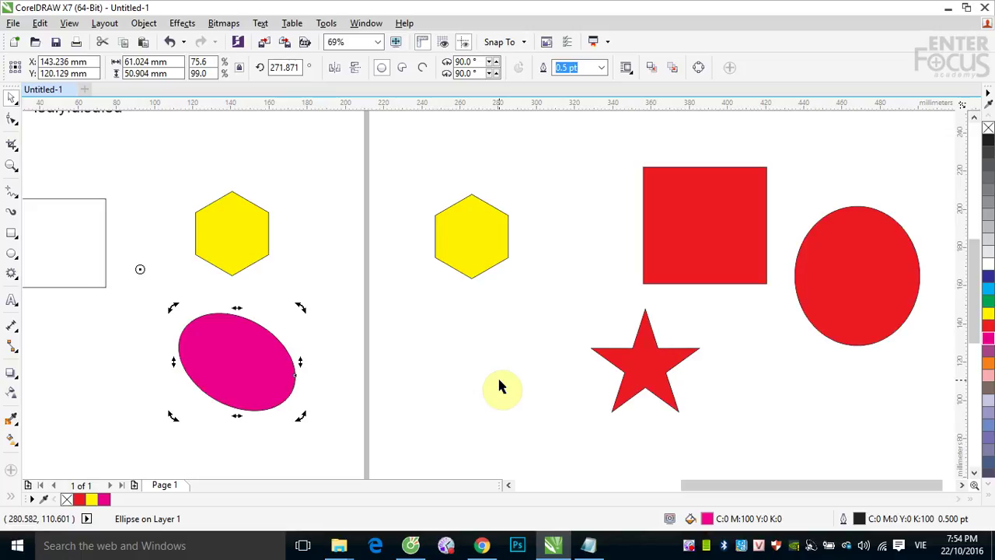
# Step: Delete the magenta ellipse, both yellow hexagons, the red square, the red ellipse and the red star
pyautogui.click(282, 378)
pyautogui.press('Delete')
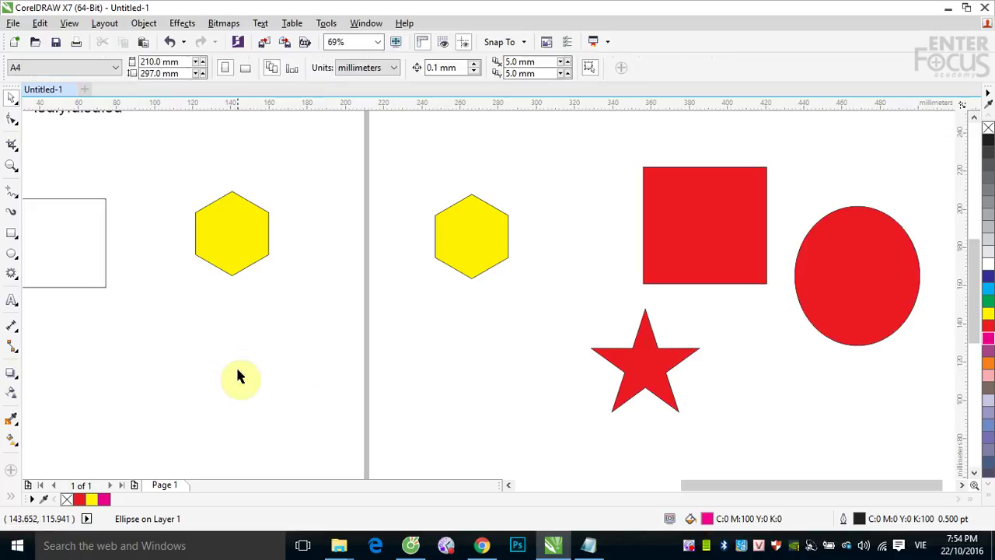
pyautogui.click(225, 252)
pyautogui.press('Delete')
pyautogui.click(466, 237)
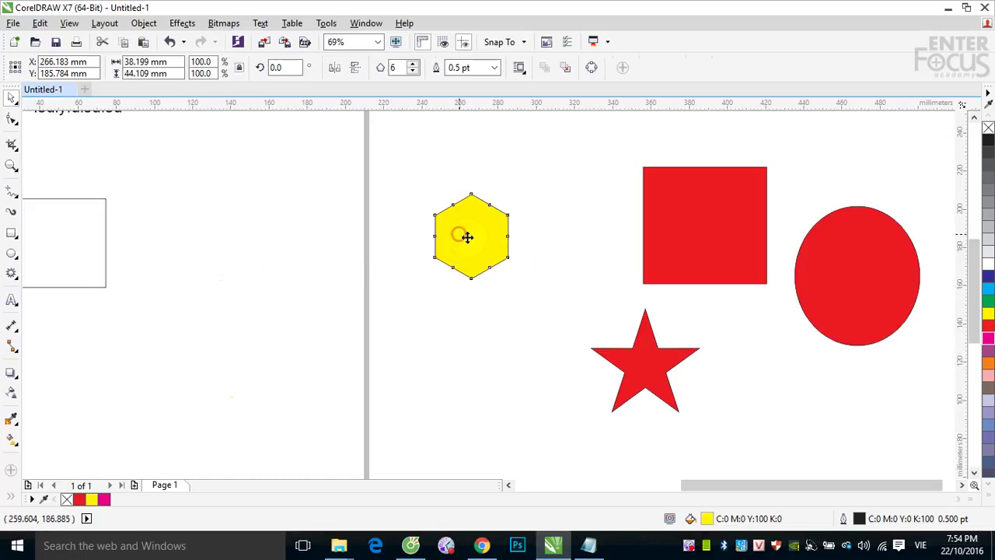
pyautogui.press('Delete')
pyautogui.click(666, 244)
pyautogui.press('Delete')
pyautogui.click(873, 282)
pyautogui.press('Delete')
pyautogui.click(647, 371)
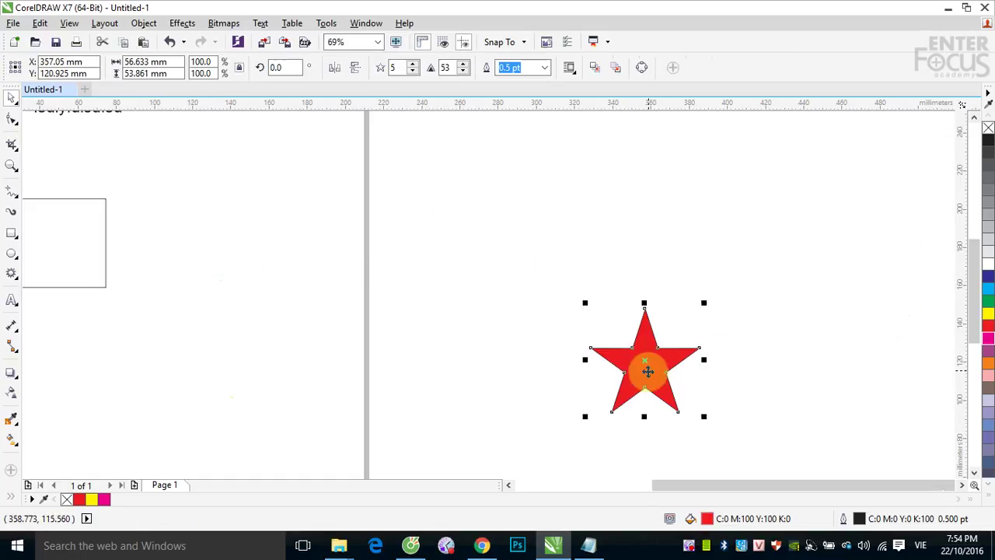
pyautogui.press('Delete')
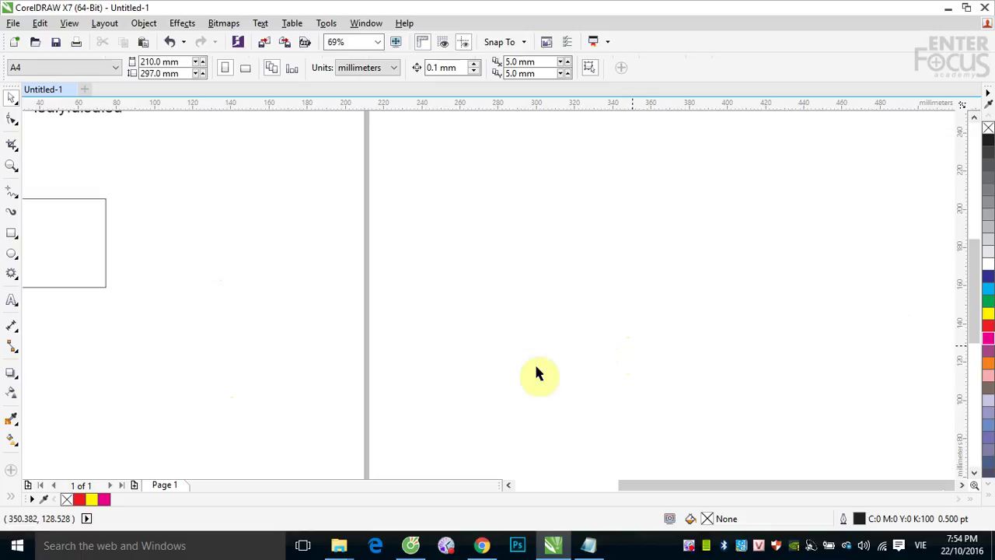
# Step: Draw a star about 46 mm wide and 82 mm high beside the page and set its number of points to 3
pyautogui.click(12, 255)
pyautogui.click(13, 274)
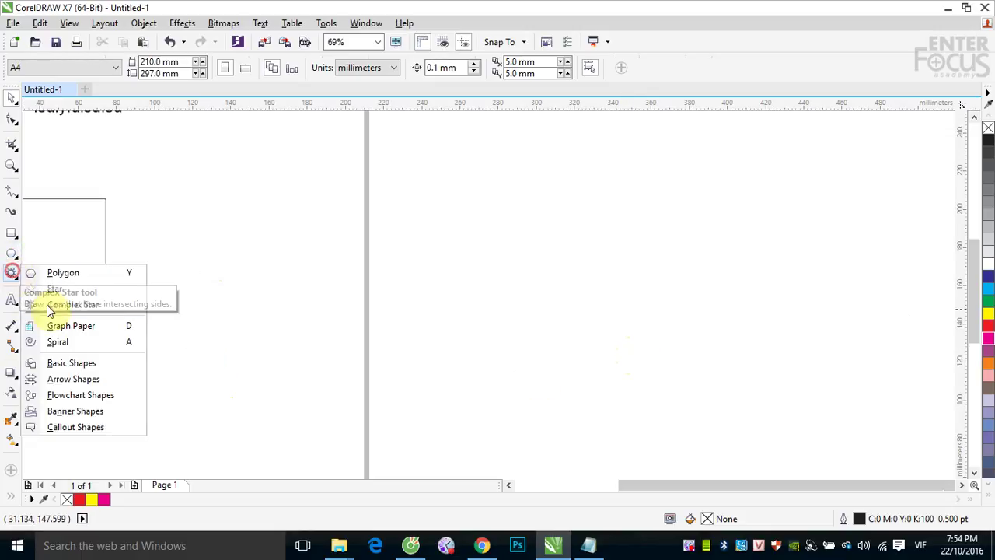
pyautogui.click(55, 304)
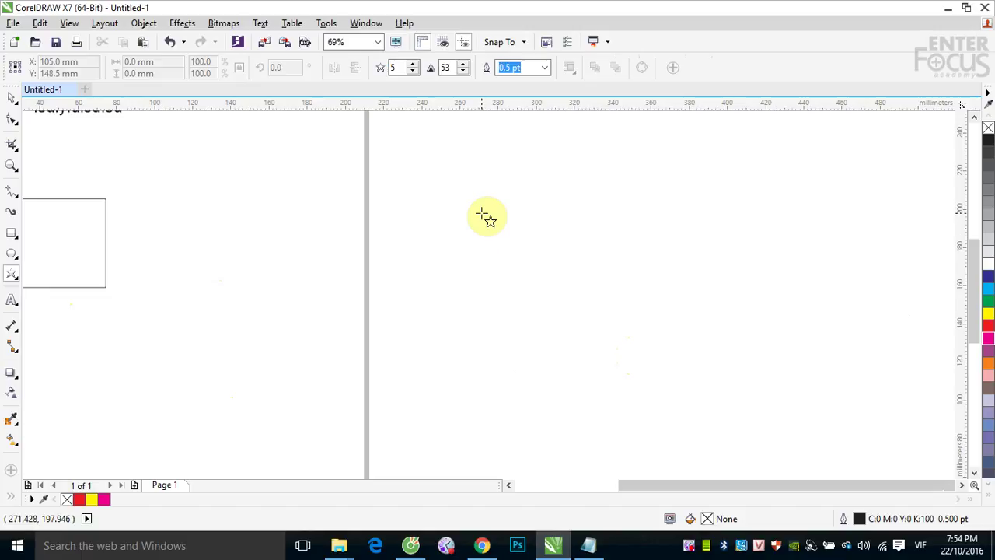
pyautogui.moveTo(457, 209); pyautogui.dragTo(548, 378)
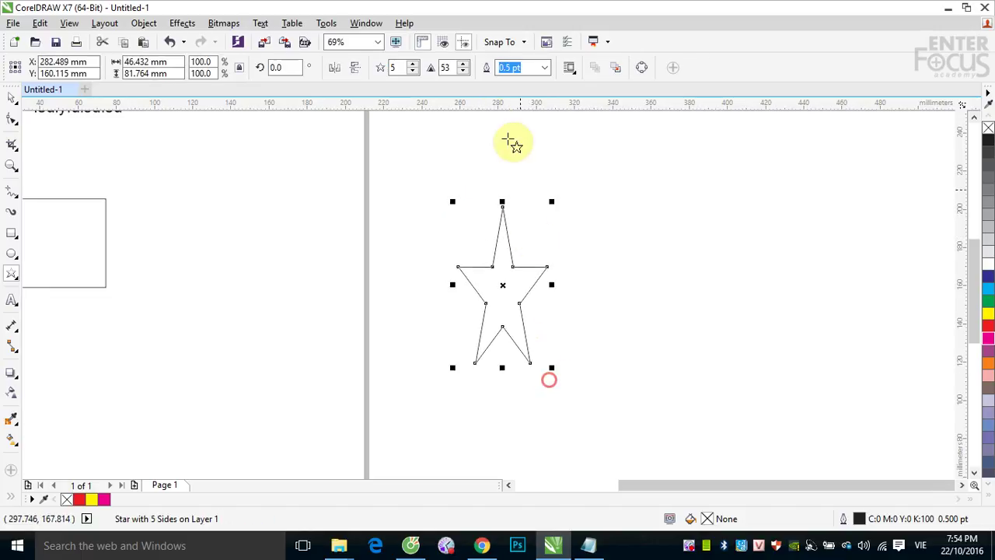
pyautogui.click(413, 72)
pyautogui.click(413, 71)
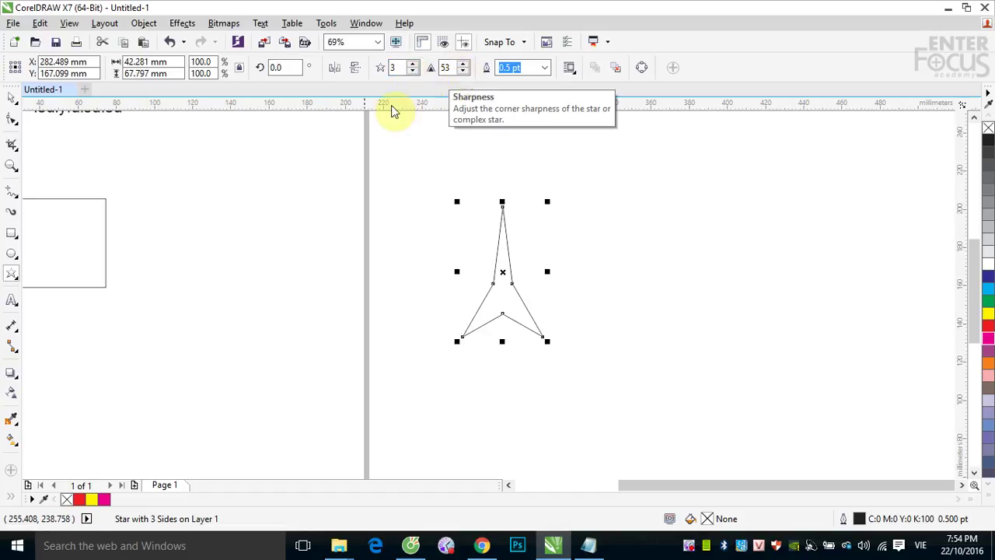
# Step: With the Pick tool, flip the three-pointed star leftward to about 50 mm wide, and stretch it back rightward to about 102 mm wide
pyautogui.click(10, 279)
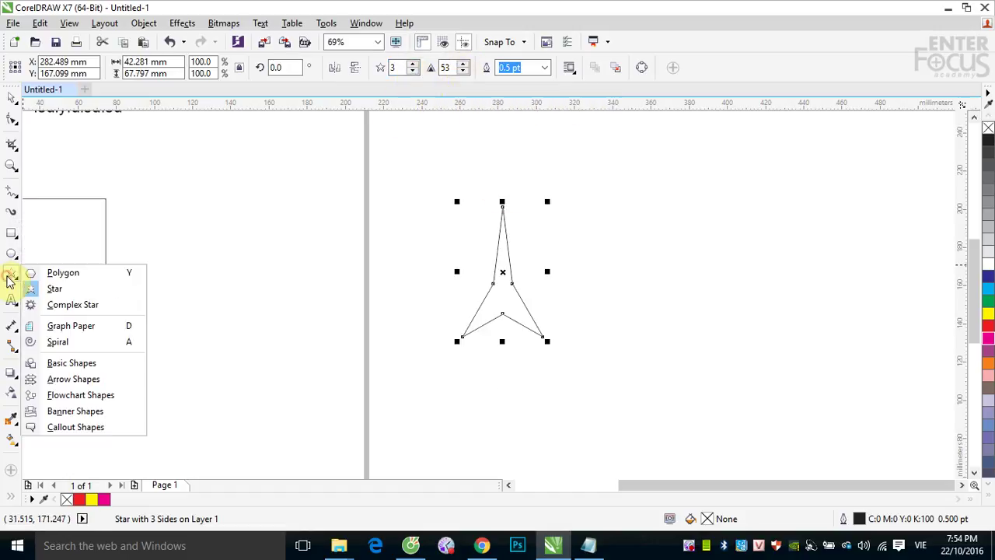
pyautogui.click(68, 289)
pyautogui.click(12, 98)
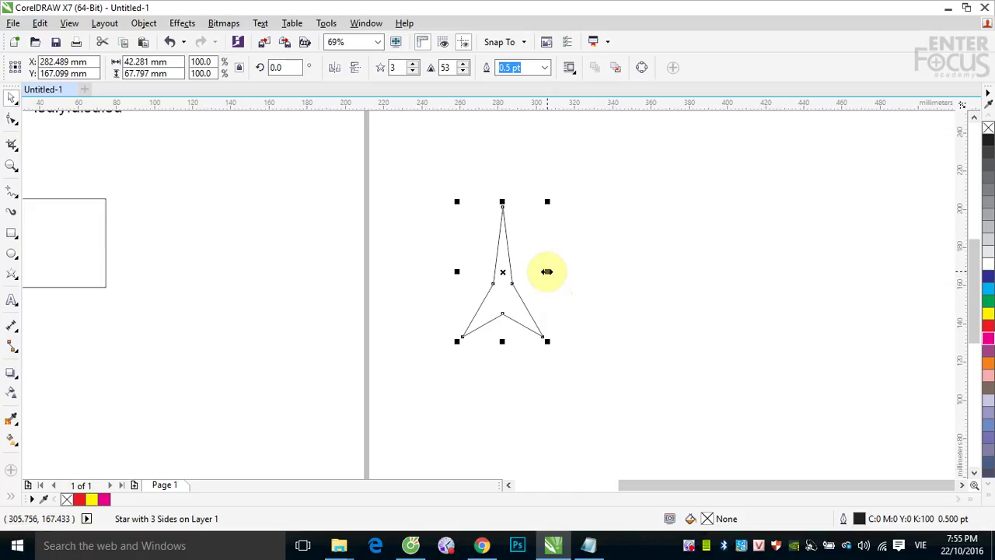
pyautogui.moveTo(546, 271); pyautogui.dragTo(373, 285)
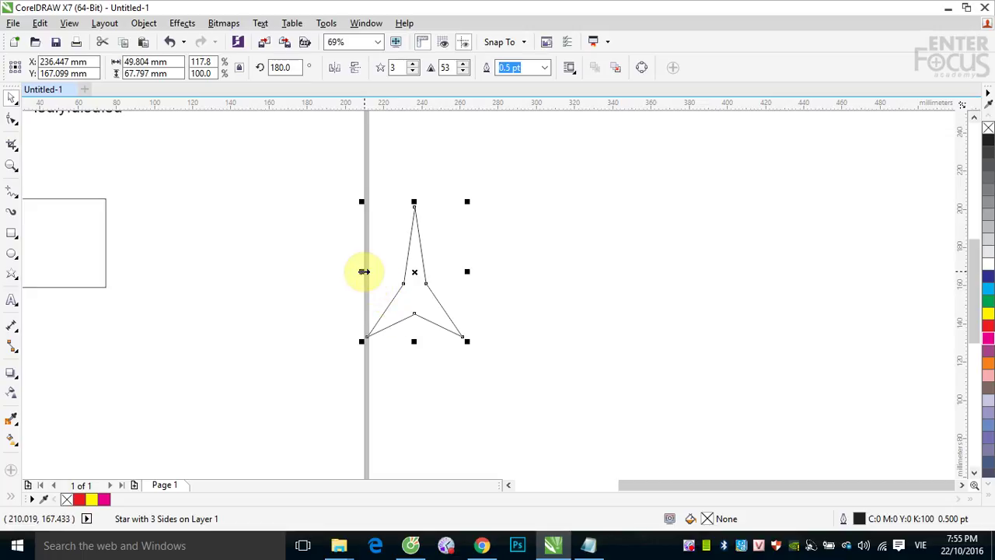
pyautogui.click(363, 271)
pyautogui.moveTo(362, 271); pyautogui.dragTo(652, 295)
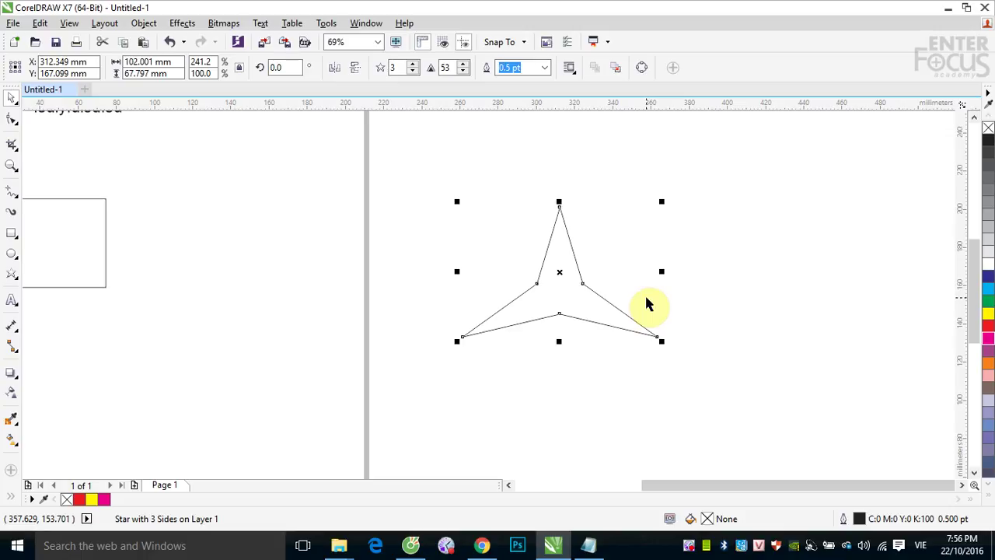
# Step: Mirror the three-pointed star horizontally over its left edge and vertically over its lower edge, keeping 100% scale
pyautogui.moveTo(659, 271); pyautogui.dragTo(387, 276)
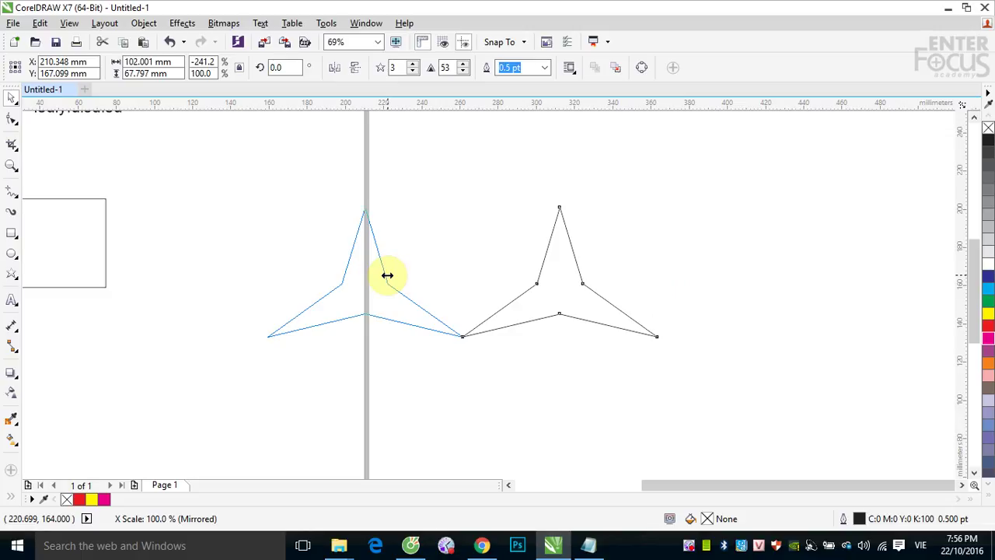
pyautogui.moveTo(387, 275); pyautogui.dragTo(388, 279)
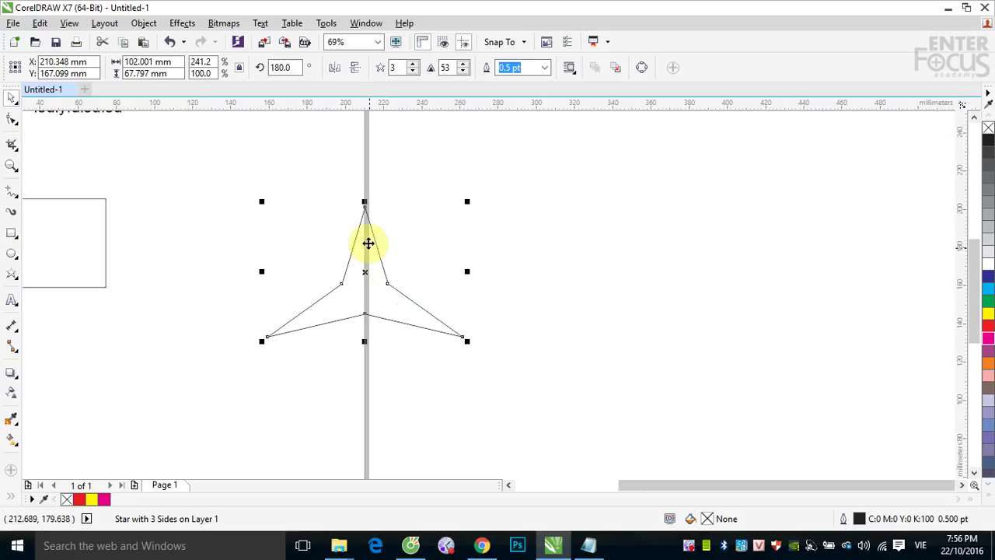
pyautogui.moveTo(364, 202); pyautogui.dragTo(366, 388)
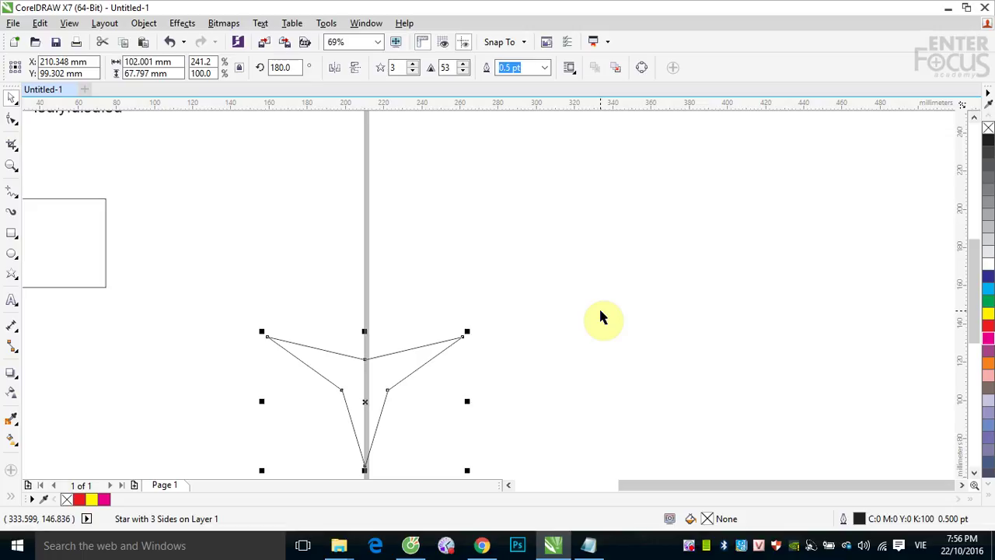
# Step: Delete the three-pointed star and add the text letter "A" beside the page, enlarged about its centre to about 51 mm wide and 54 mm high
pyautogui.press('Delete')
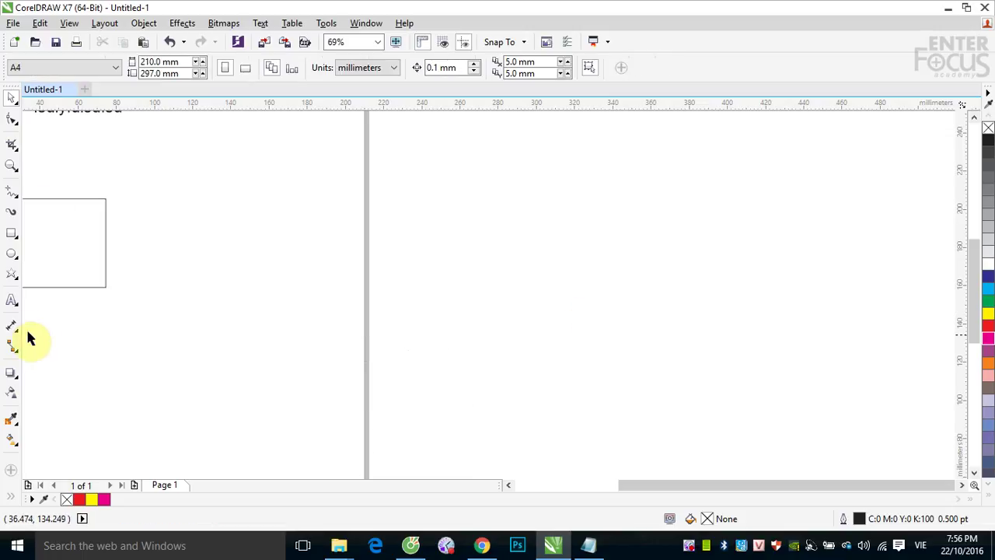
pyautogui.click(11, 301)
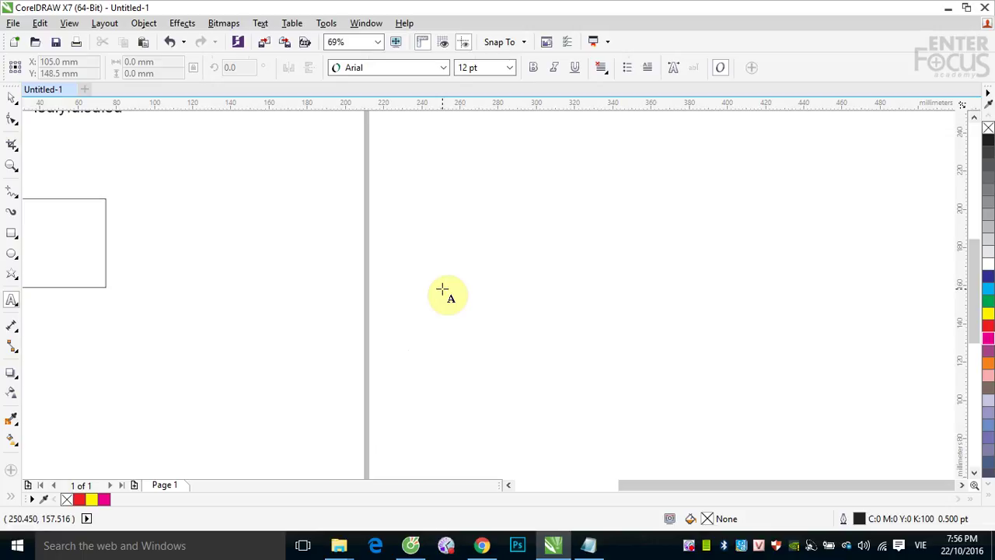
pyautogui.click(441, 290)
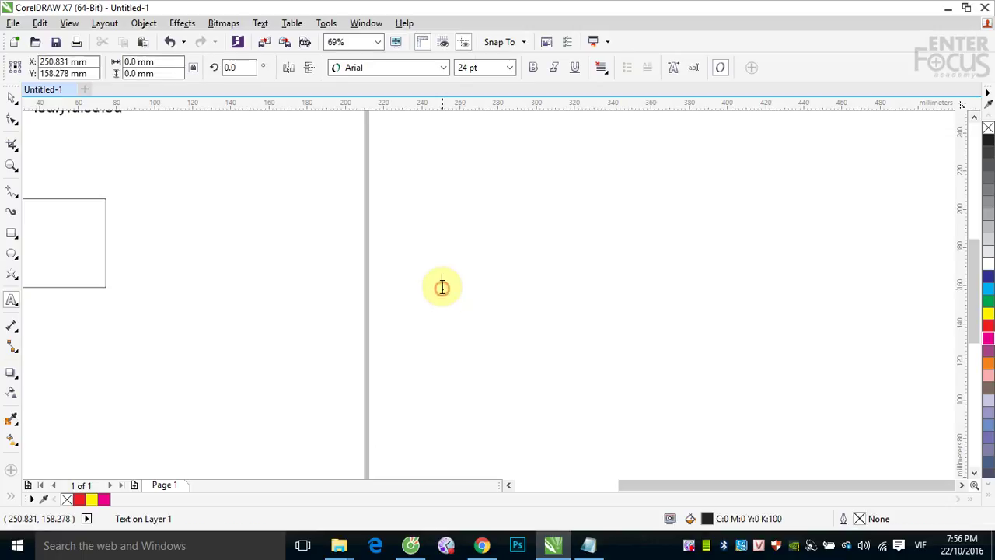
pyautogui.write('A')
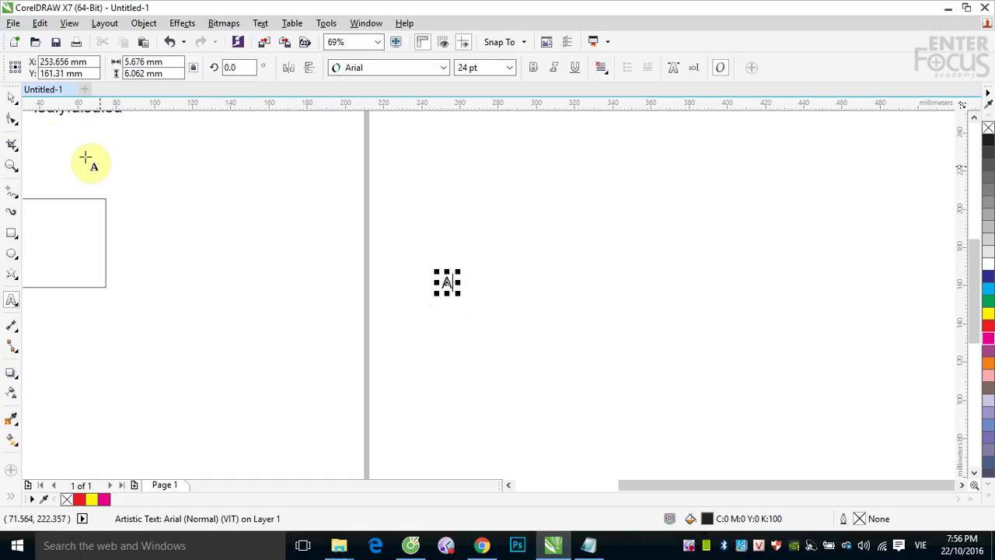
pyautogui.click(12, 98)
pyautogui.moveTo(457, 293); pyautogui.dragTo(501, 339)
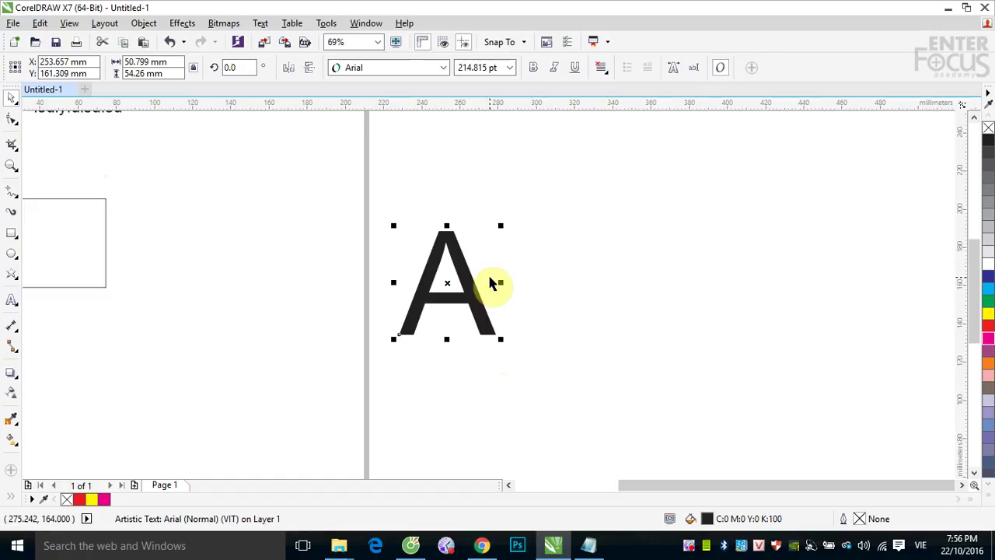
# Step: Add the text "3" apart from the A, enlarge it to about 33 mm wide and 51 mm high, and align its top with the A
pyautogui.click(9, 303)
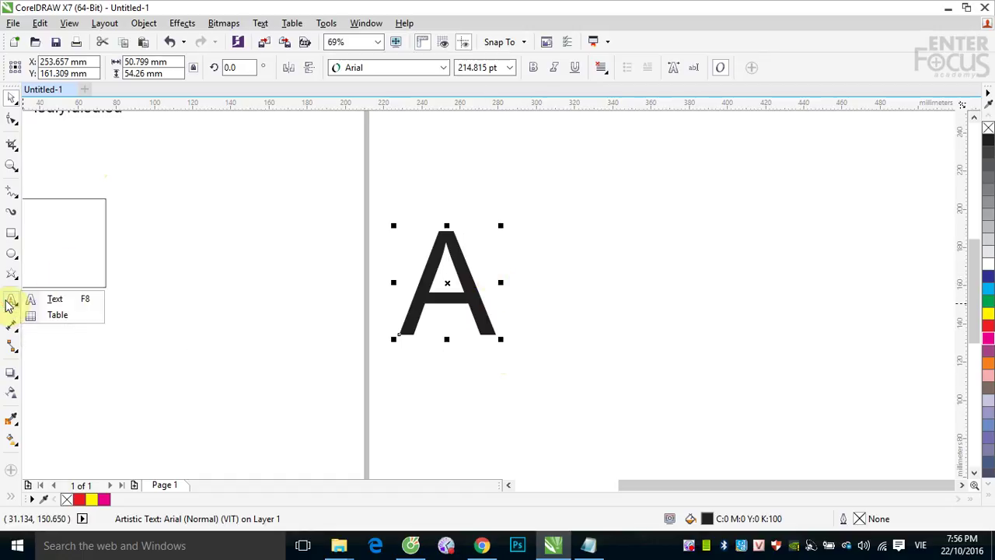
pyautogui.click(35, 301)
pyautogui.click(687, 307)
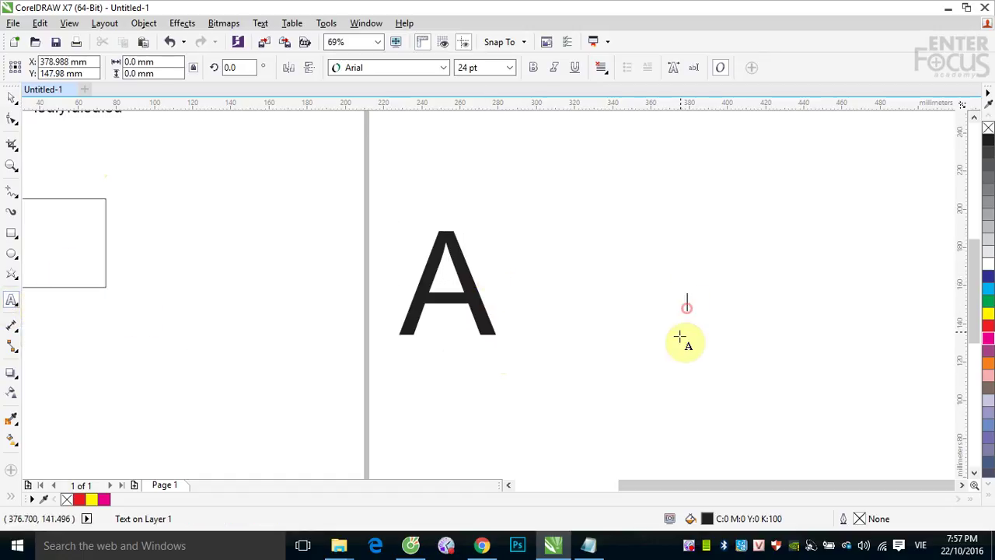
pyautogui.write('#')
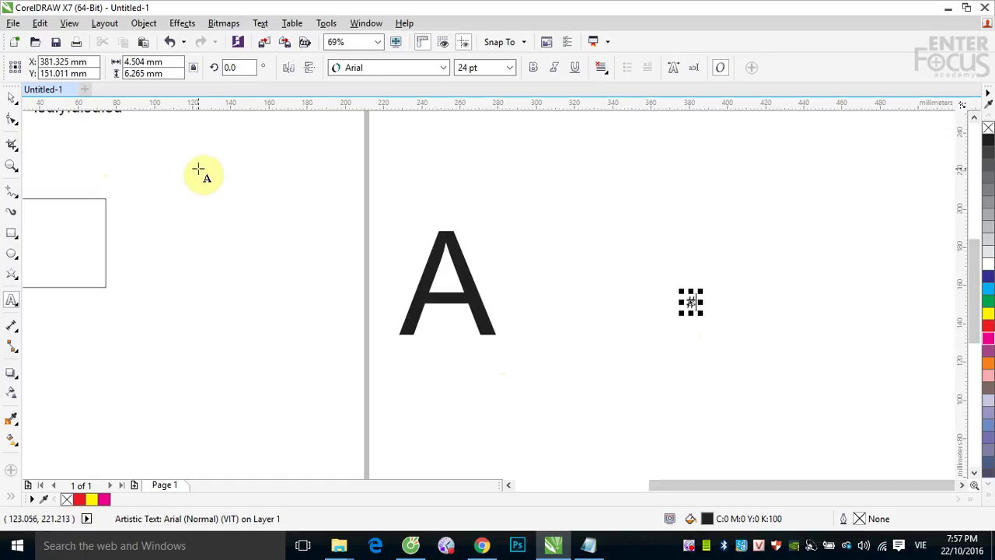
pyautogui.press('BackSpace')
pyautogui.write('3')
pyautogui.click(11, 97)
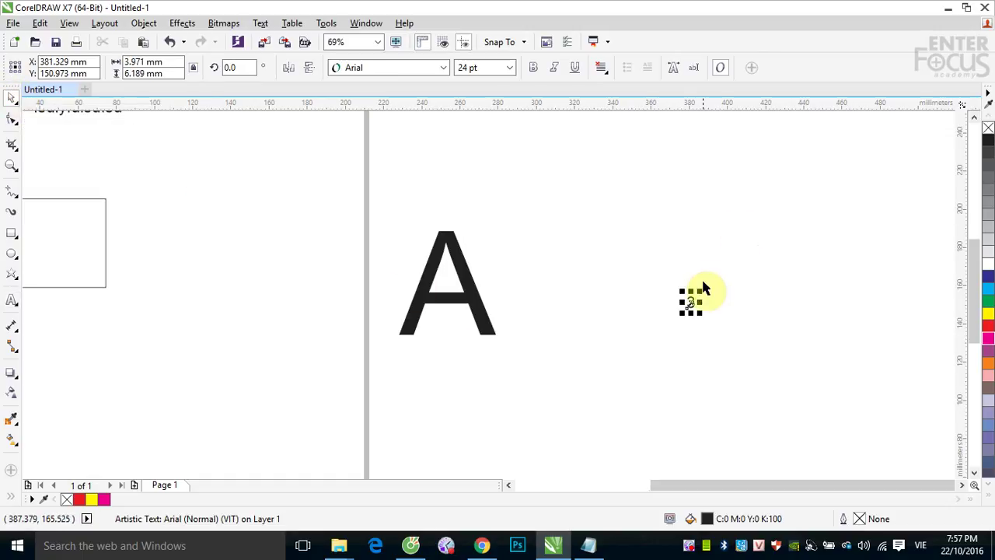
pyautogui.moveTo(701, 291); pyautogui.dragTo(751, 250)
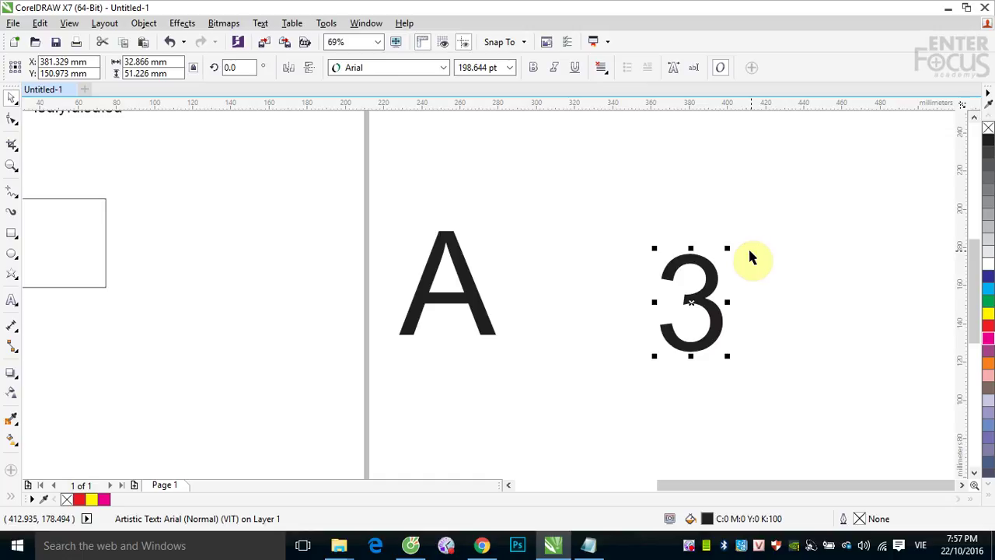
pyautogui.moveTo(690, 302); pyautogui.dragTo(664, 278)
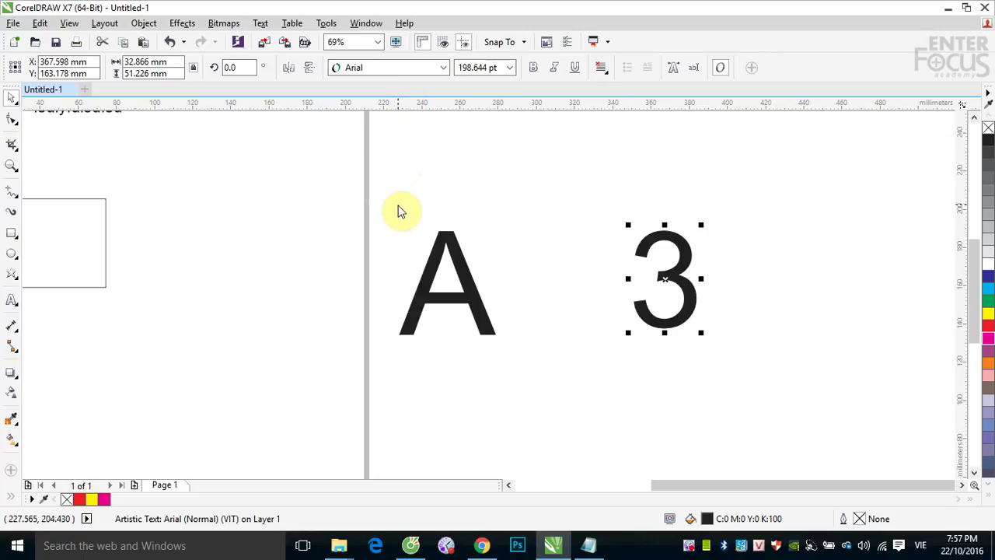
# Step: Place horizontal guidelines along the A's upper and lower edges and vertical guidelines along its left and right edges
pyautogui.moveTo(397, 231); pyautogui.dragTo(396, 231)
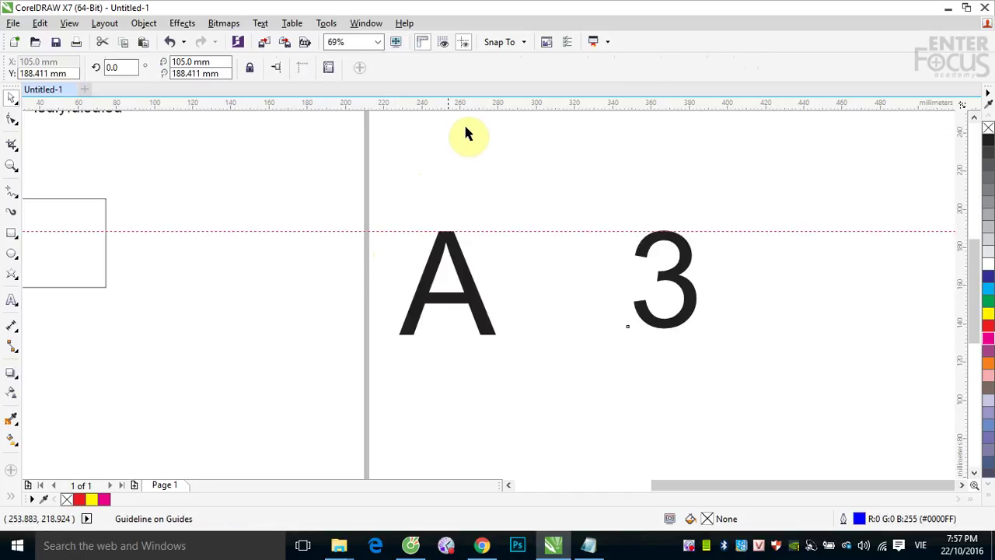
pyautogui.moveTo(462, 104)
pyautogui.mouseDown()
pyautogui.moveTo(476, 343)
pyautogui.moveTo(469, 335)
pyautogui.mouseUp()
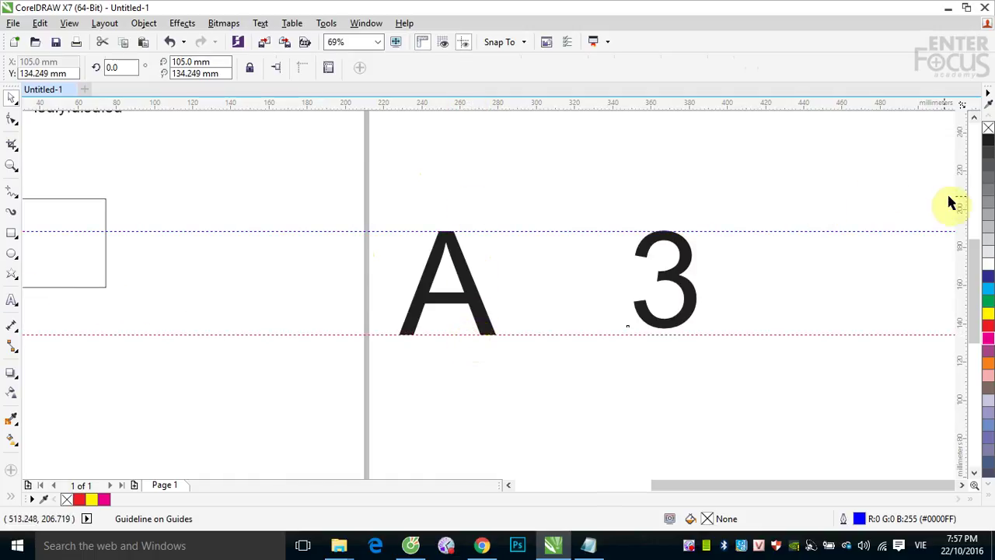
pyautogui.moveTo(960, 203)
pyautogui.mouseDown()
pyautogui.moveTo(551, 238)
pyautogui.moveTo(401, 239)
pyautogui.mouseUp()
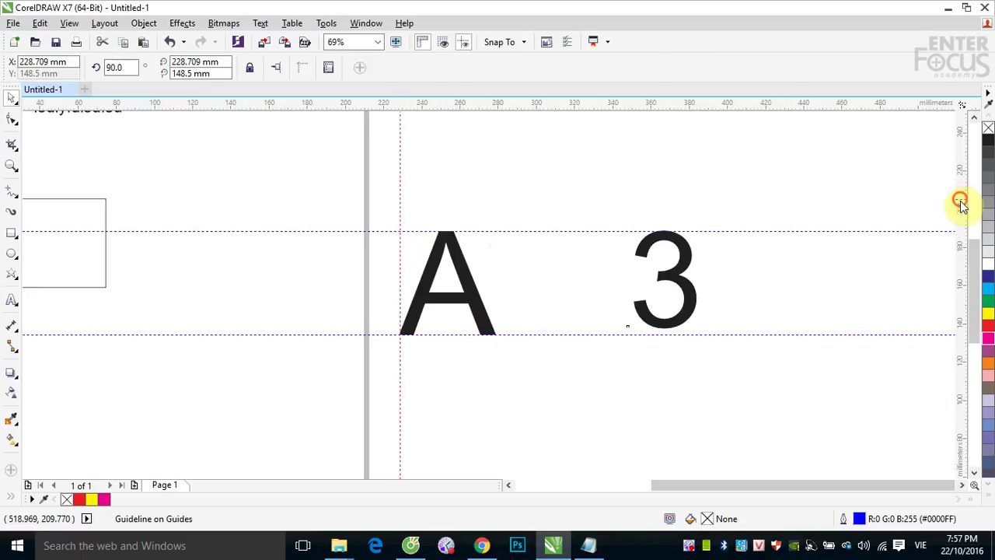
pyautogui.moveTo(520, 216); pyautogui.dragTo(501, 215)
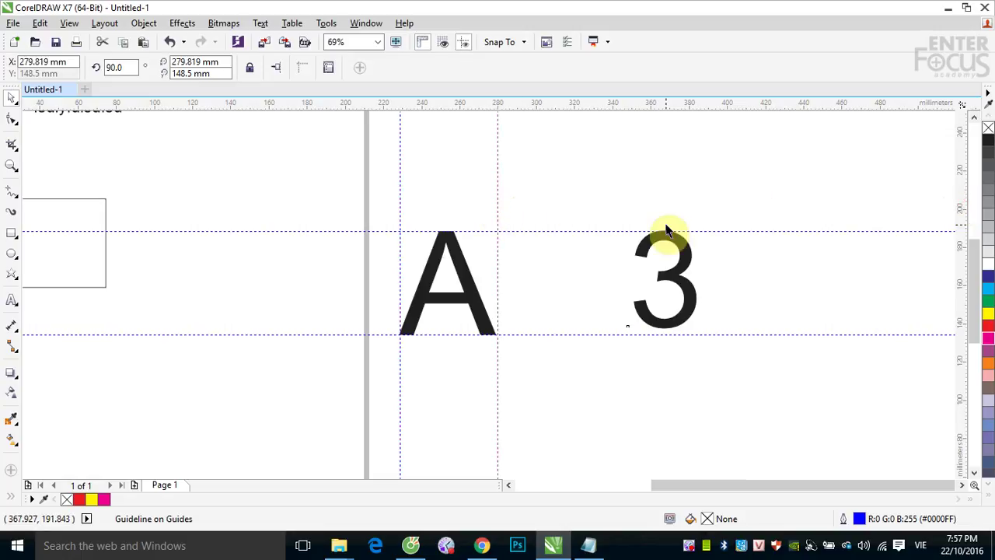
# Step: Enlarge the 3 to about 35 mm wide and 55 mm high, reaching the lower guideline, and add vertical guidelines at both its sides
pyautogui.click(692, 311)
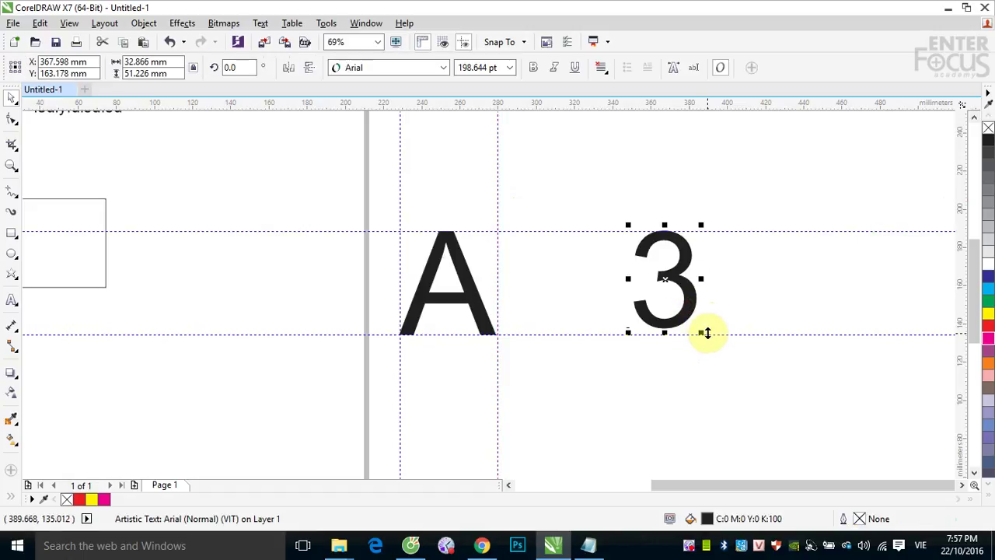
pyautogui.moveTo(699, 333); pyautogui.dragTo(706, 339)
pyautogui.moveTo(964, 286); pyautogui.dragTo(702, 285)
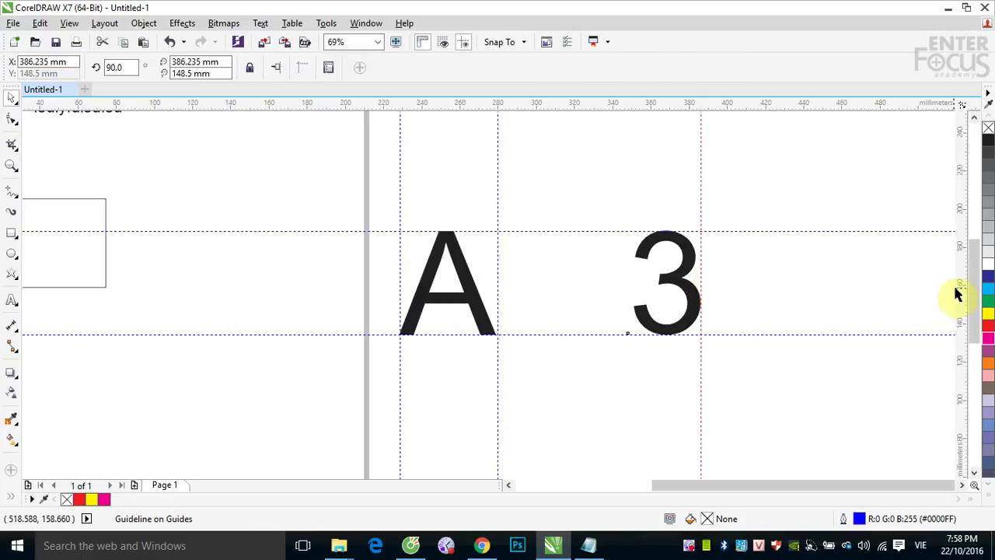
pyautogui.click(634, 265)
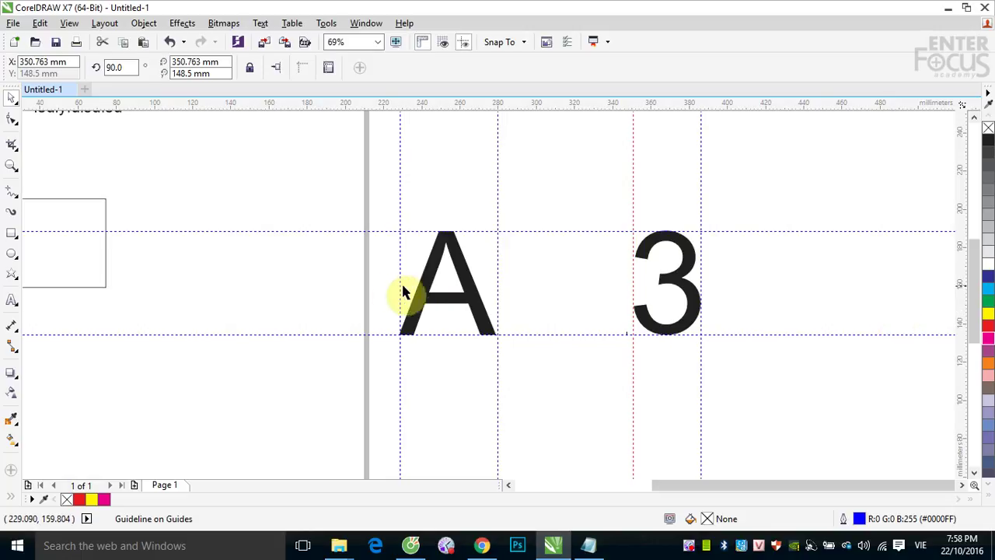
# Step: Mirror the letter A in place horizontally several times, and mirror it vertically back and forth
pyautogui.click(472, 289)
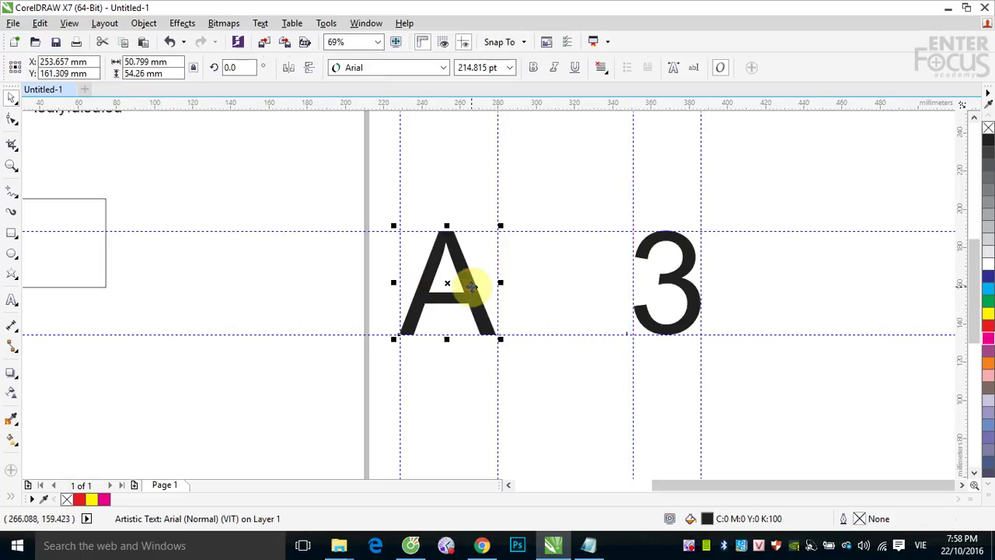
pyautogui.click(293, 70)
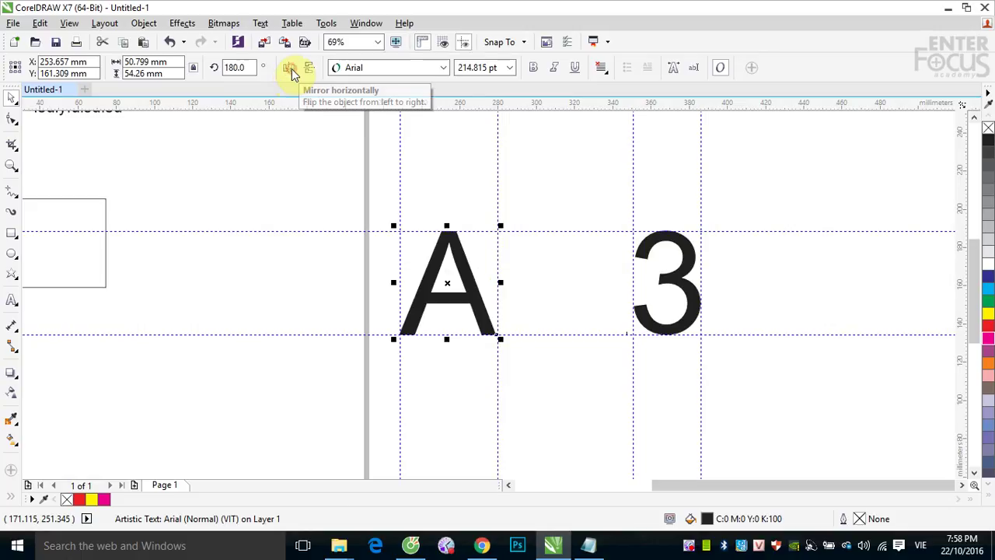
pyautogui.click(293, 70)
pyautogui.click(293, 70)
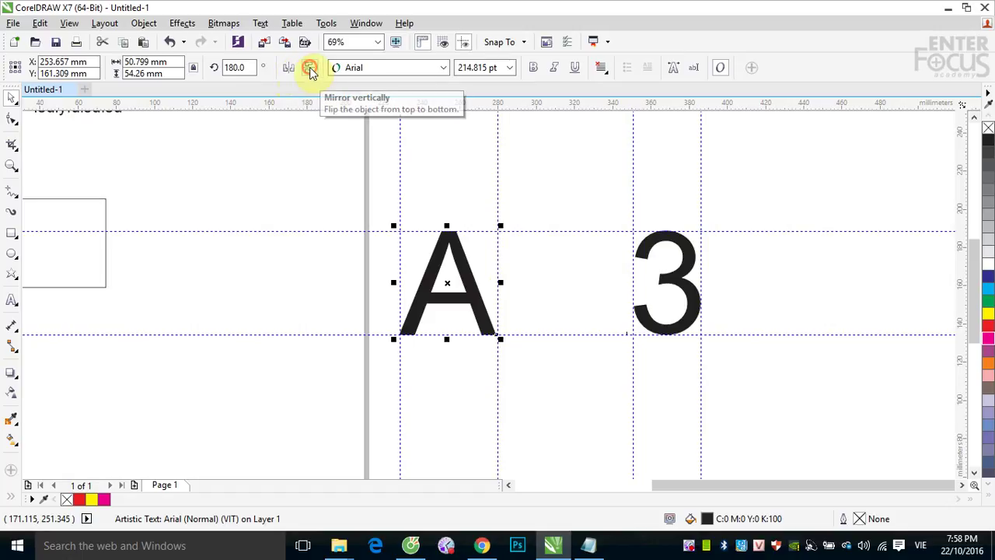
pyautogui.click(310, 68)
pyautogui.click(310, 68)
pyautogui.click(310, 68)
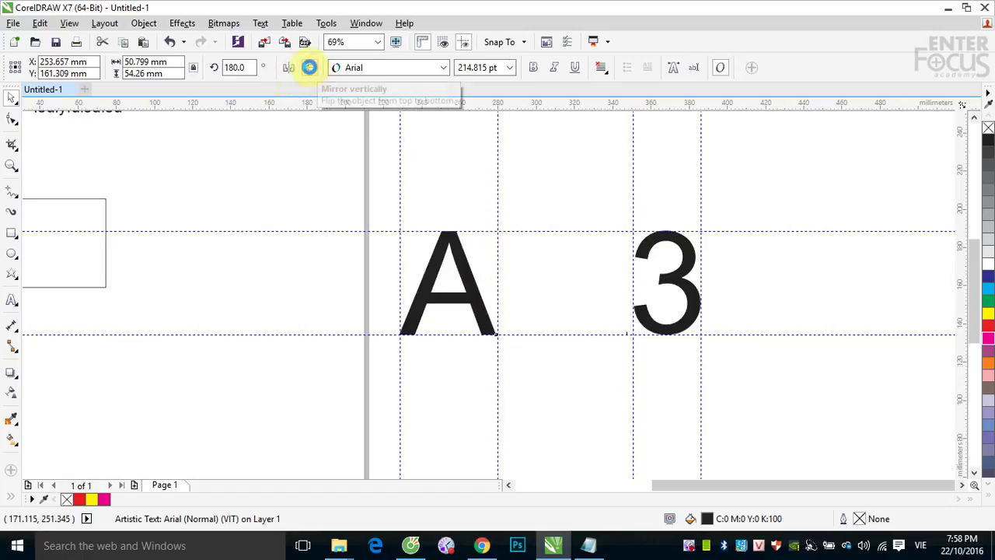
pyautogui.click(310, 69)
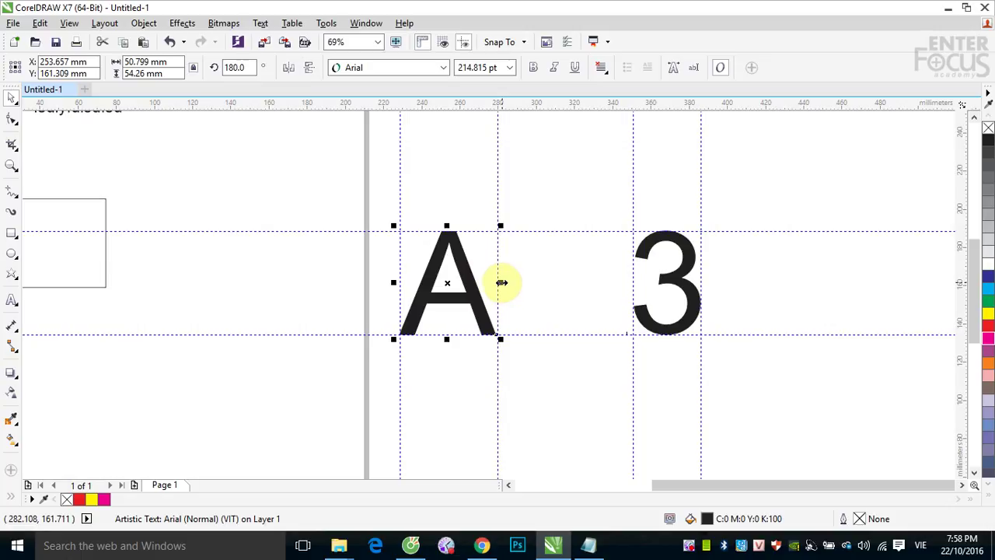
# Step: Try mirroring the letter A horizontally over its left edge, and undo it
pyautogui.moveTo(502, 283); pyautogui.dragTo(350, 286)
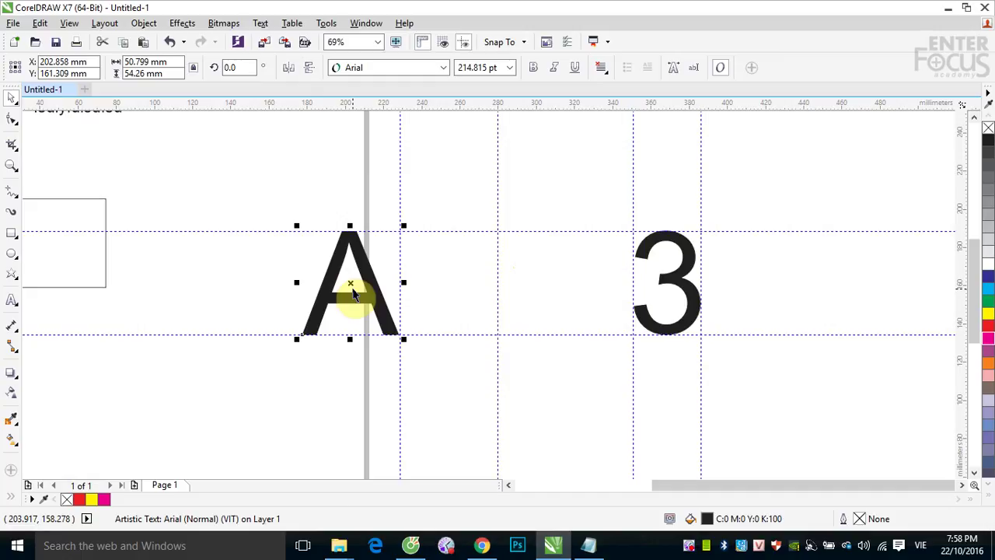
pyautogui.hotkey('ctrl', 'z')
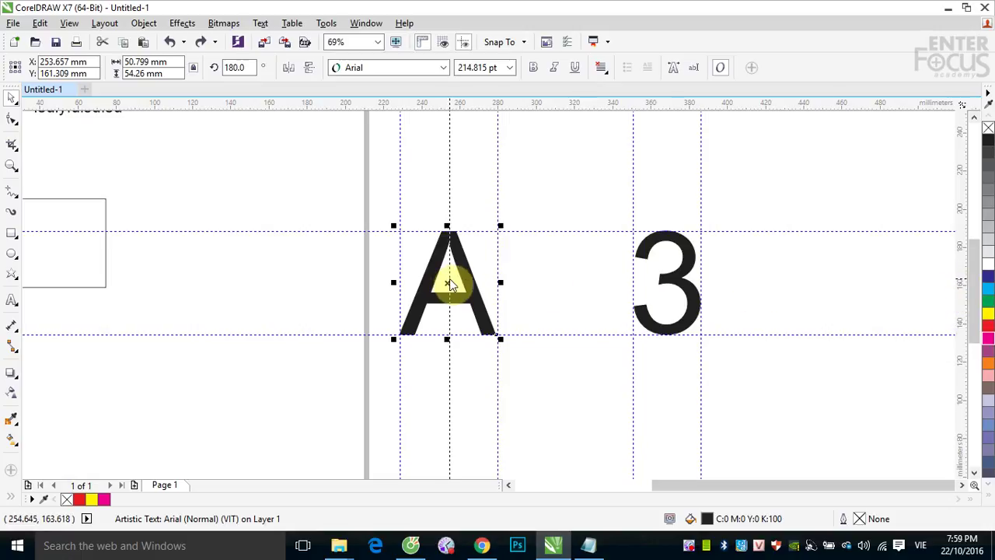
# Step: Add vertical and horizontal guidelines through the A's centre, and mirror the A horizontally over its left edge at its original size
pyautogui.click(448, 284)
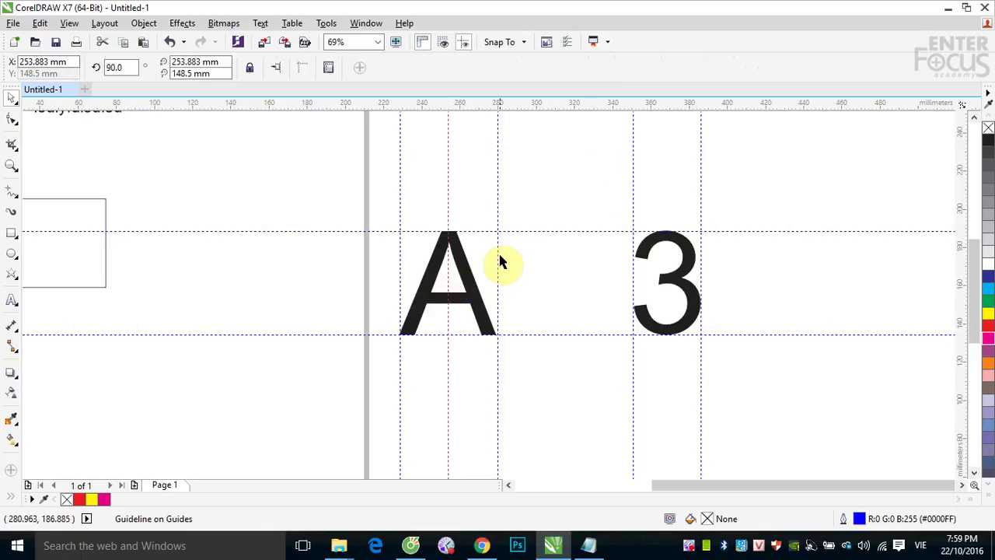
pyautogui.click(467, 271)
pyautogui.moveTo(555, 103); pyautogui.dragTo(564, 288)
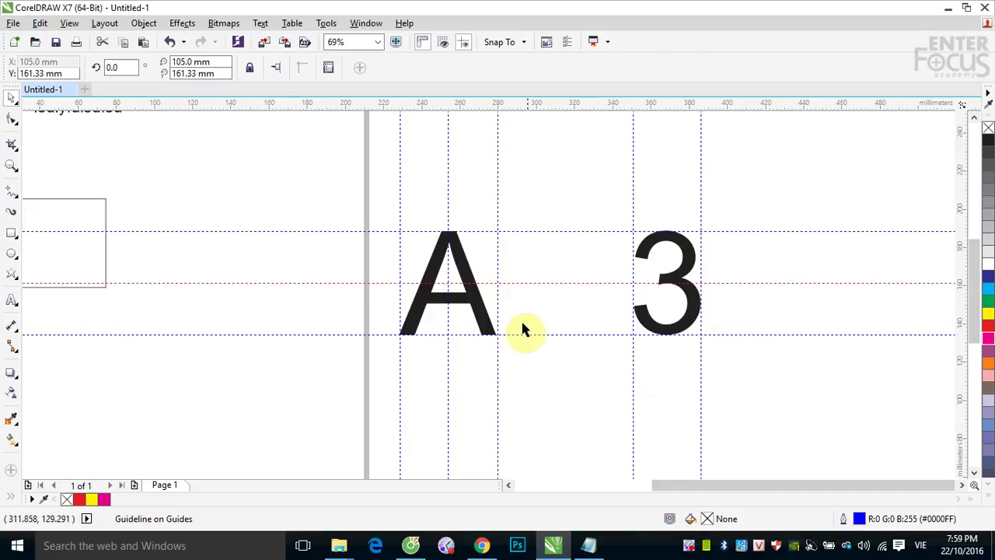
pyautogui.click(476, 305)
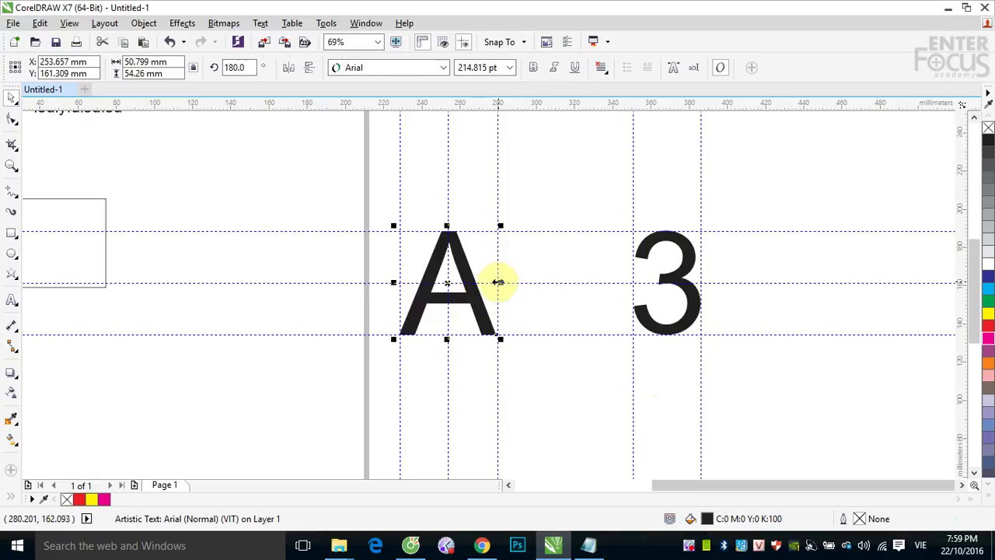
pyautogui.moveTo(499, 281); pyautogui.dragTo(346, 283)
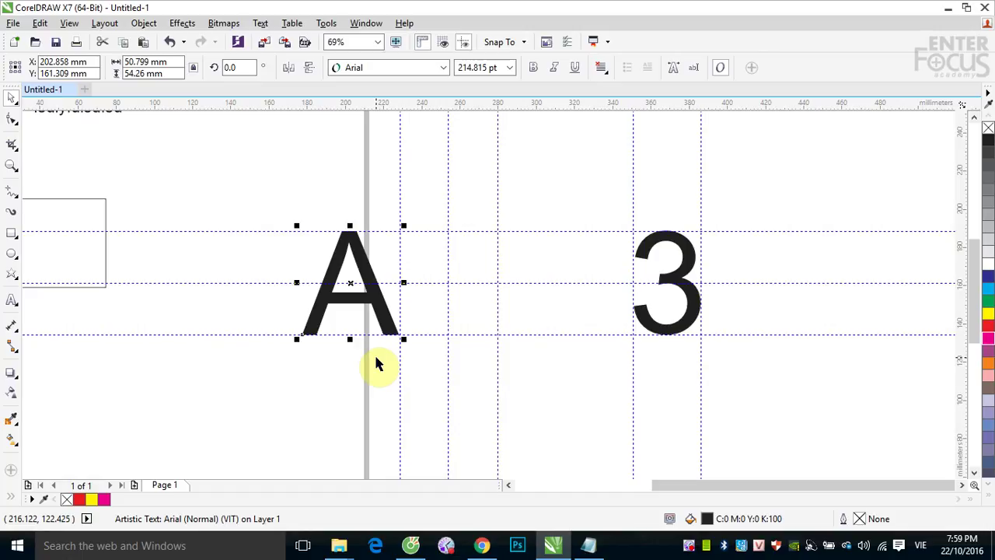
# Step: Mirror the 3 in place horizontally and back several times, and mirror it vertically and back
pyautogui.click(694, 269)
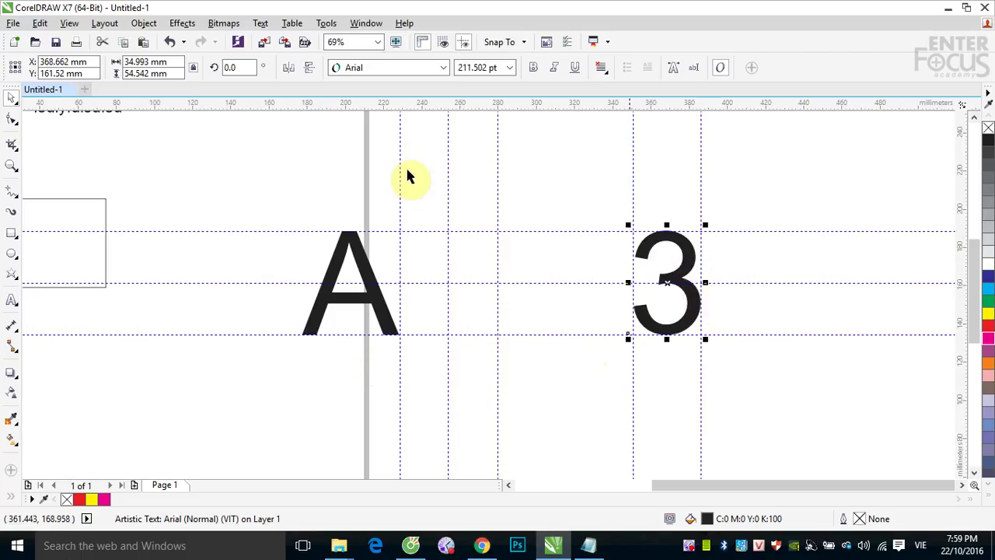
pyautogui.click(293, 69)
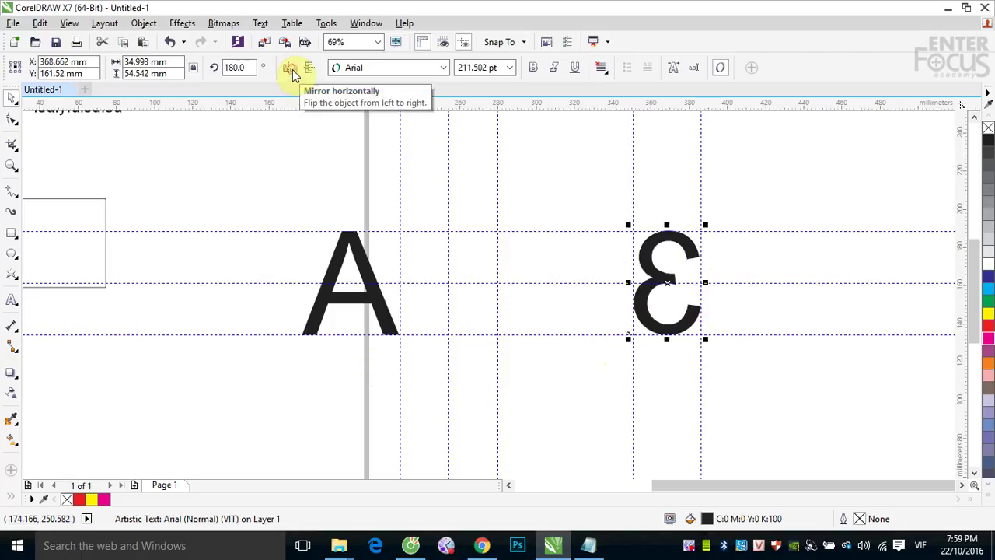
pyautogui.click(292, 69)
pyautogui.click(293, 70)
pyautogui.click(292, 69)
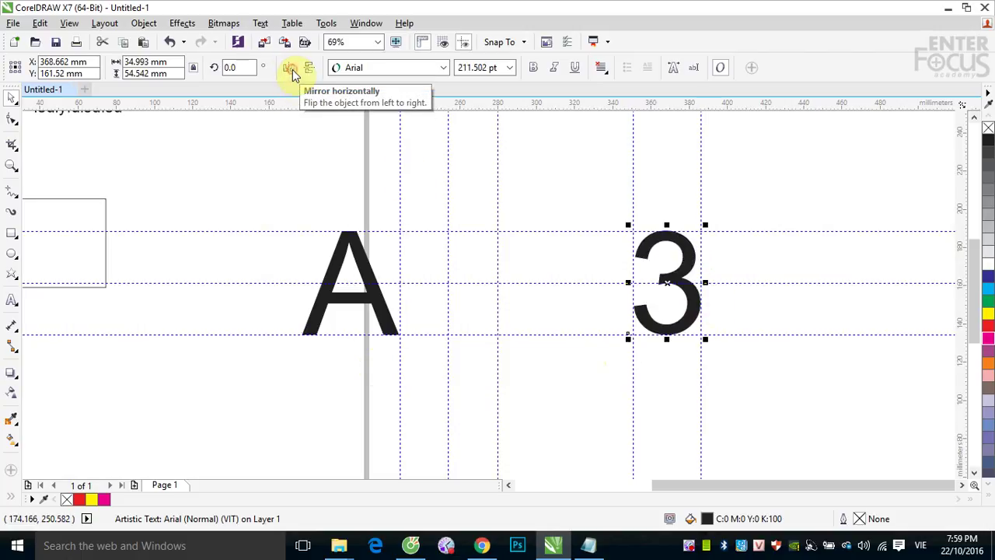
pyautogui.click(311, 67)
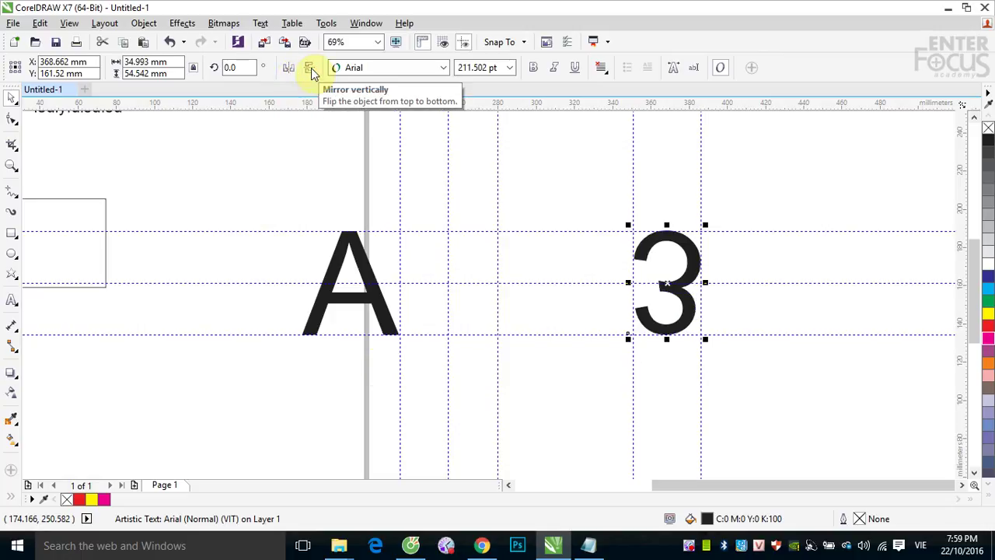
pyautogui.click(310, 68)
pyautogui.click(310, 67)
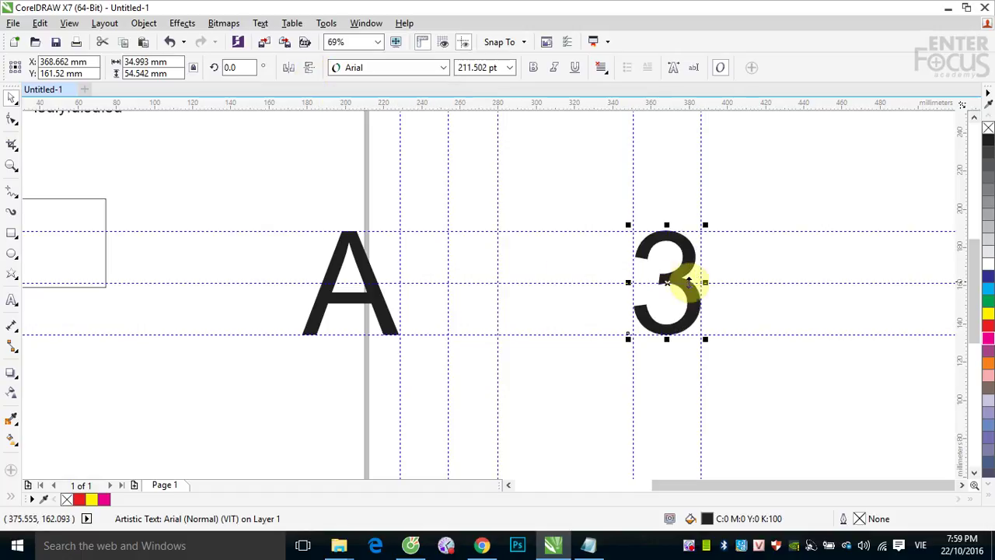
# Step: Mirror the 3 vertically over its lower edge, keeping its original size
pyautogui.moveTo(703, 285); pyautogui.dragTo(659, 286)
pyautogui.moveTo(666, 223); pyautogui.dragTo(672, 366)
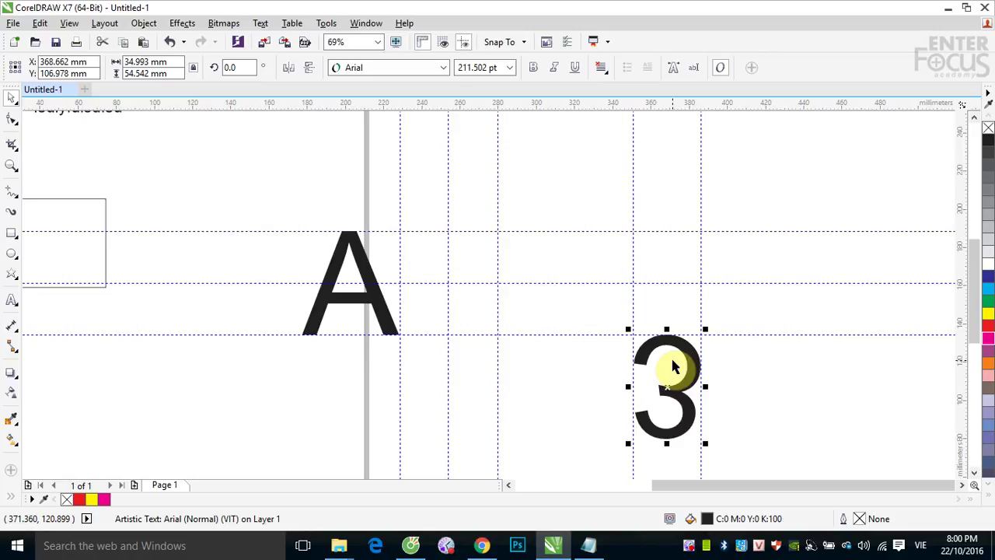
# Step: Undo the last vertical mirror of the 3
pyautogui.hotkey('ctrl', 'z')
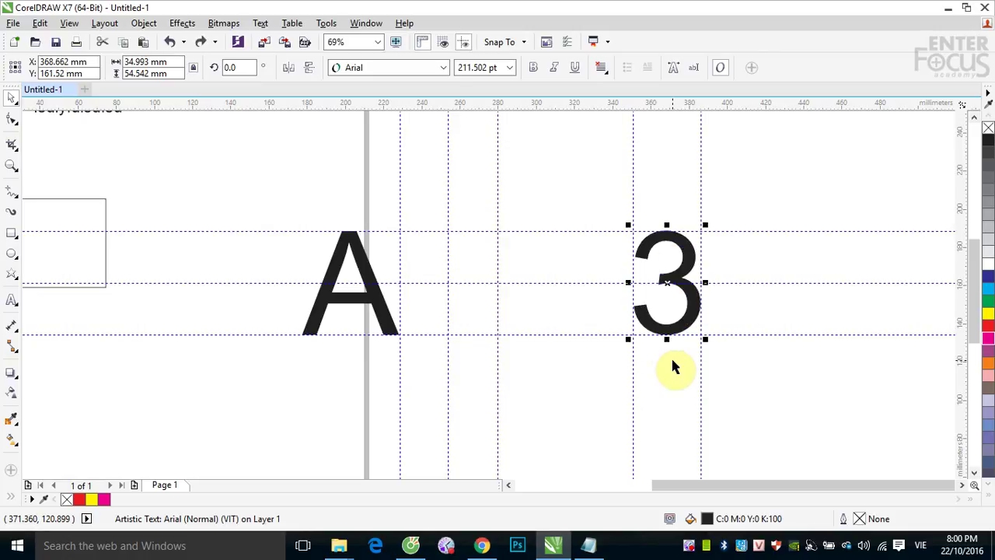
# Step: Try rotating the 3 clockwise and by 30 degrees counter-clockwise about its centre, undoing each rotation
pyautogui.click(681, 258)
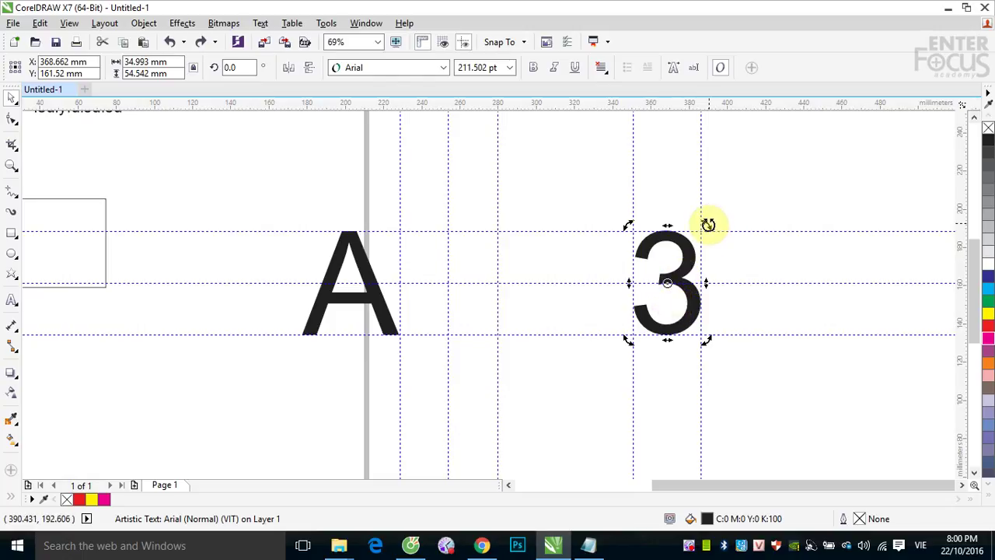
pyautogui.moveTo(707, 224); pyautogui.dragTo(732, 240)
pyautogui.hotkey('ctrl', 'z')
pyautogui.moveTo(708, 225); pyautogui.dragTo(681, 216)
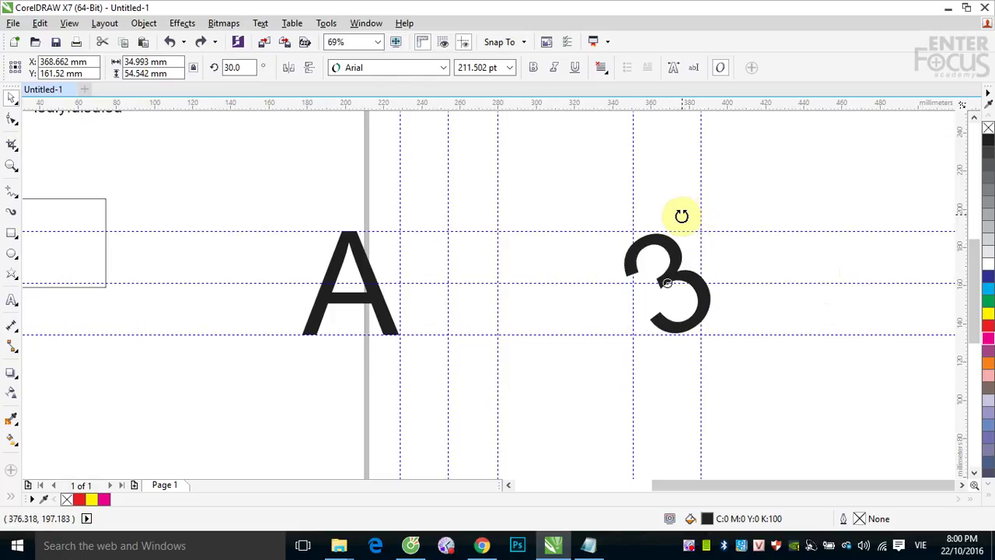
pyautogui.moveTo(681, 216); pyautogui.dragTo(681, 216)
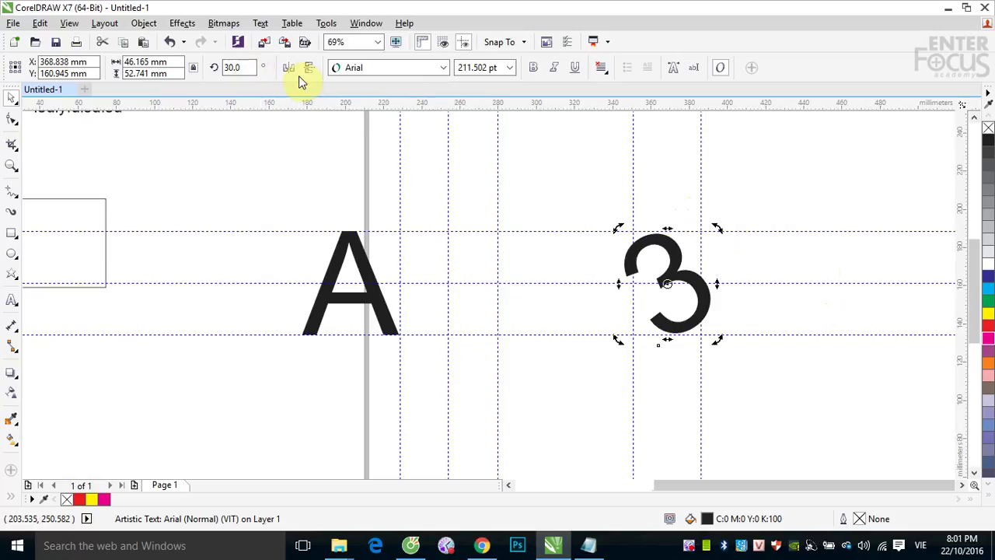
pyautogui.hotkey('ctrl', 'z')
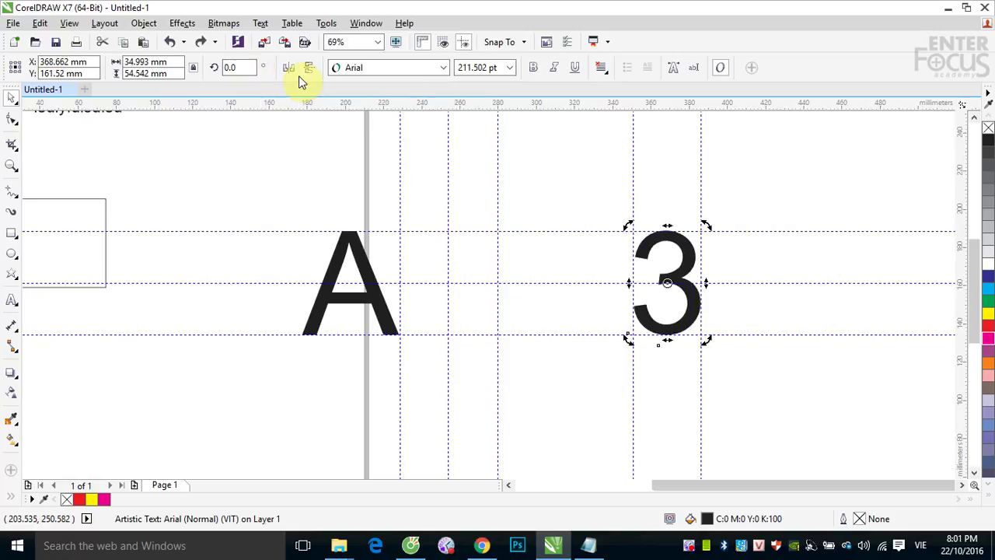
# Step: Deselect the 3 and set the constrain angle in the workspace's Edit options to 15 degrees
pyautogui.click(825, 171)
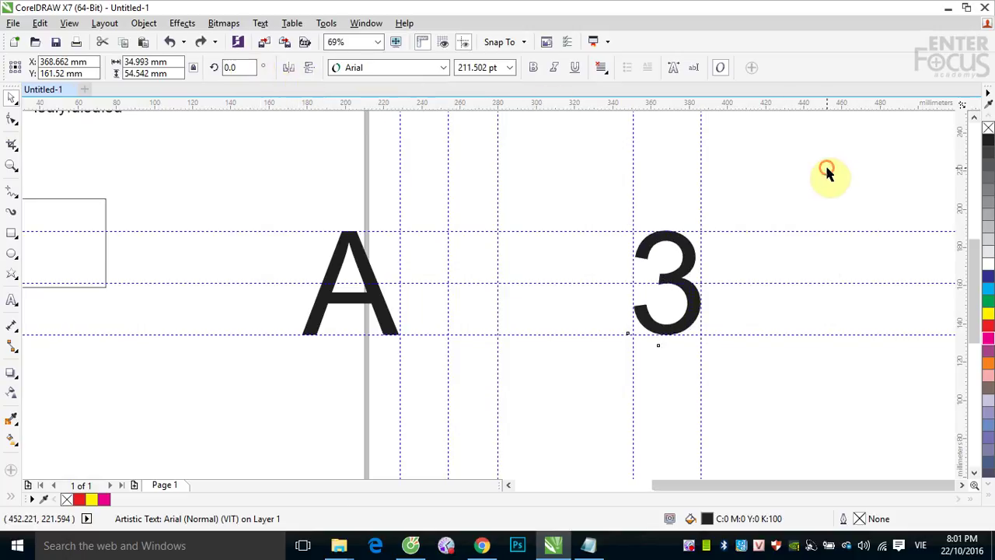
pyautogui.click(326, 25)
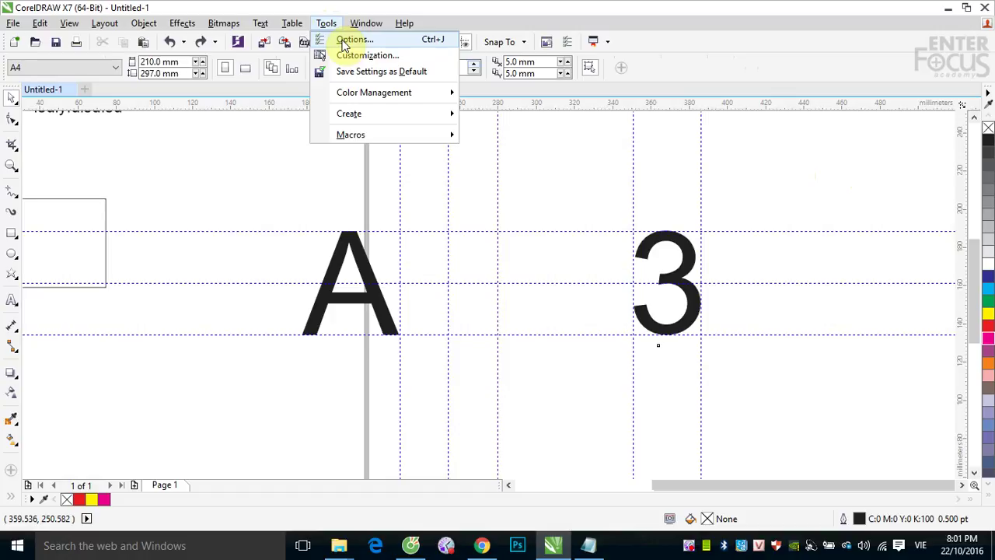
pyautogui.click(346, 40)
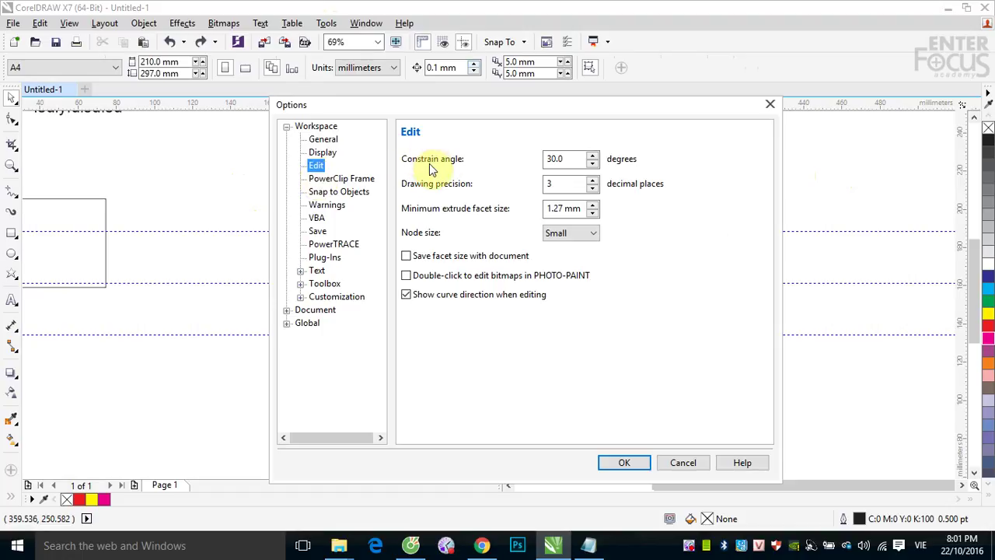
pyautogui.doubleClick(555, 161)
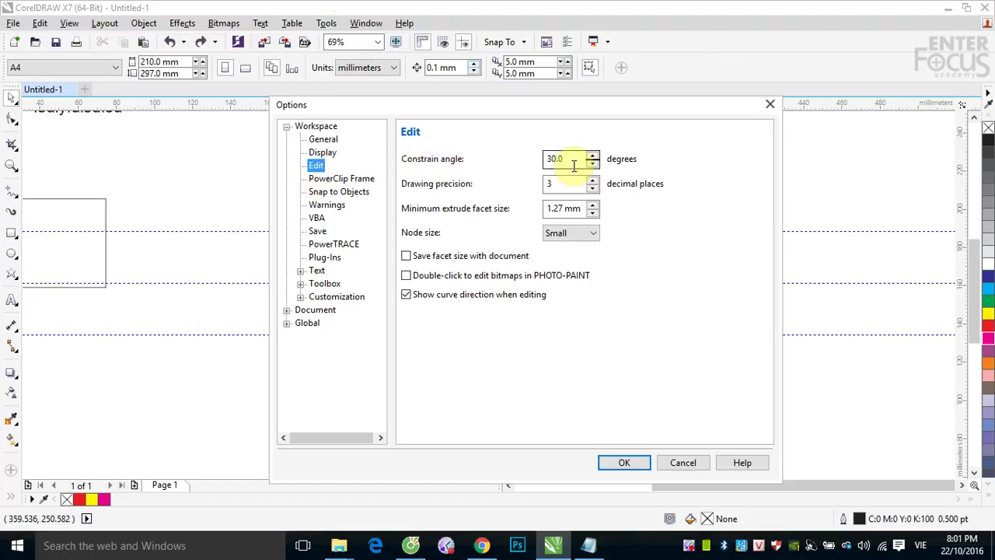
pyautogui.moveTo(564, 159); pyautogui.dragTo(546, 160)
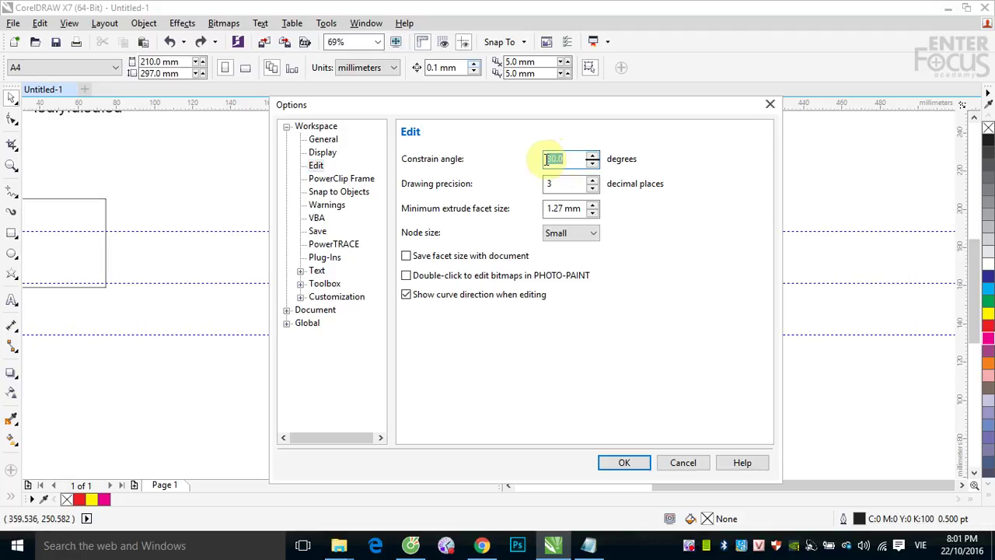
pyautogui.write('15')
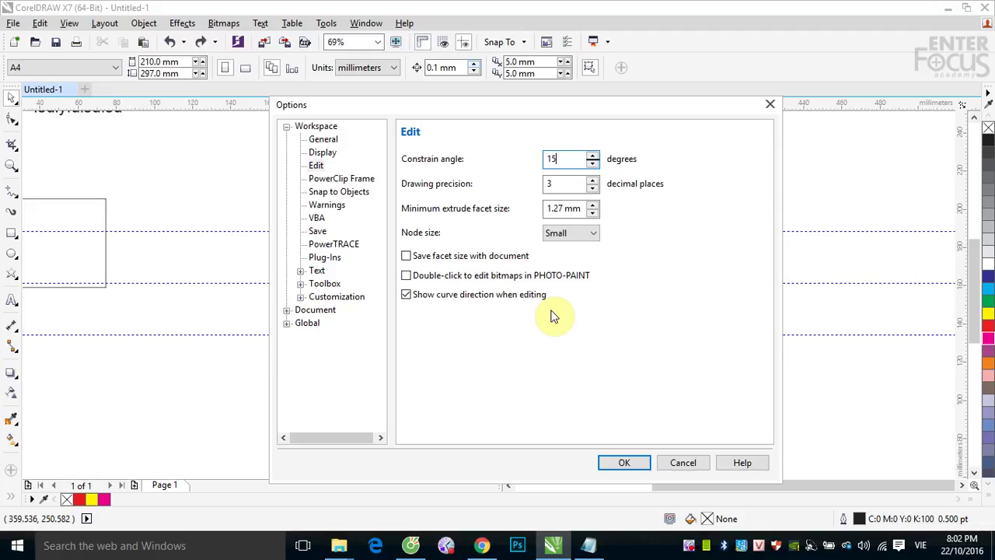
pyautogui.click(625, 464)
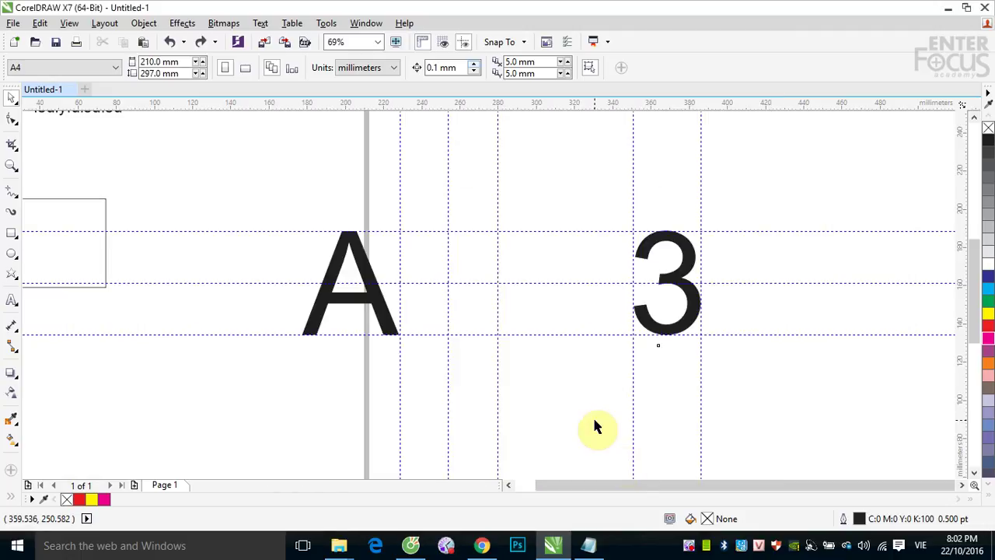
# Step: Rotate the 3 counter-clockwise in 15-degree increments to 45 degrees, and skew it horizontally by its upper edge towards the right
pyautogui.click(670, 260)
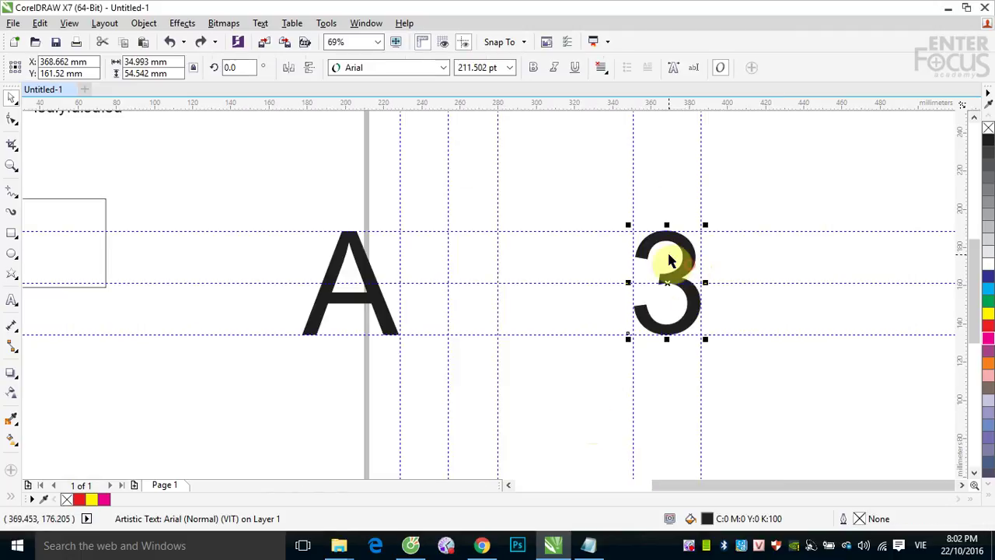
pyautogui.click(675, 259)
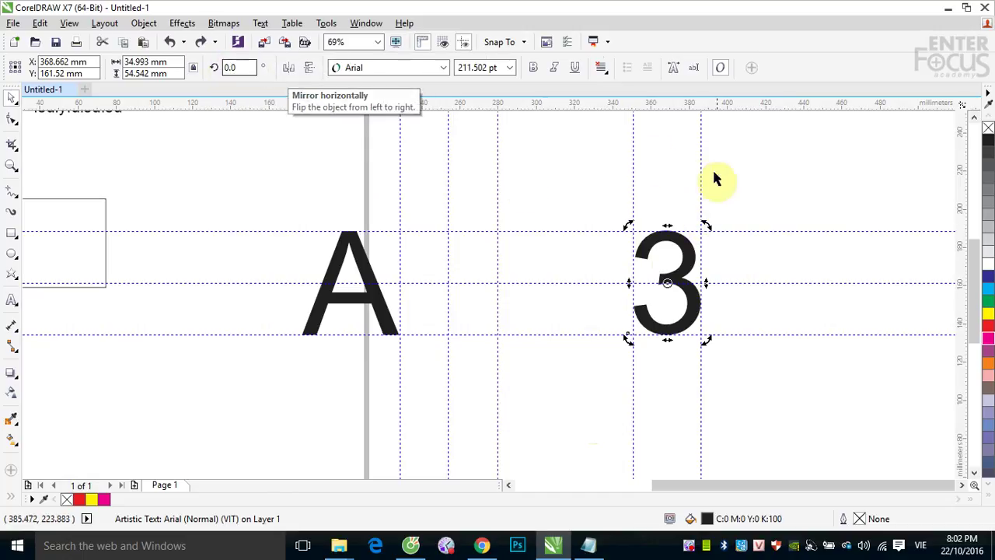
pyautogui.moveTo(705, 225); pyautogui.dragTo(695, 223)
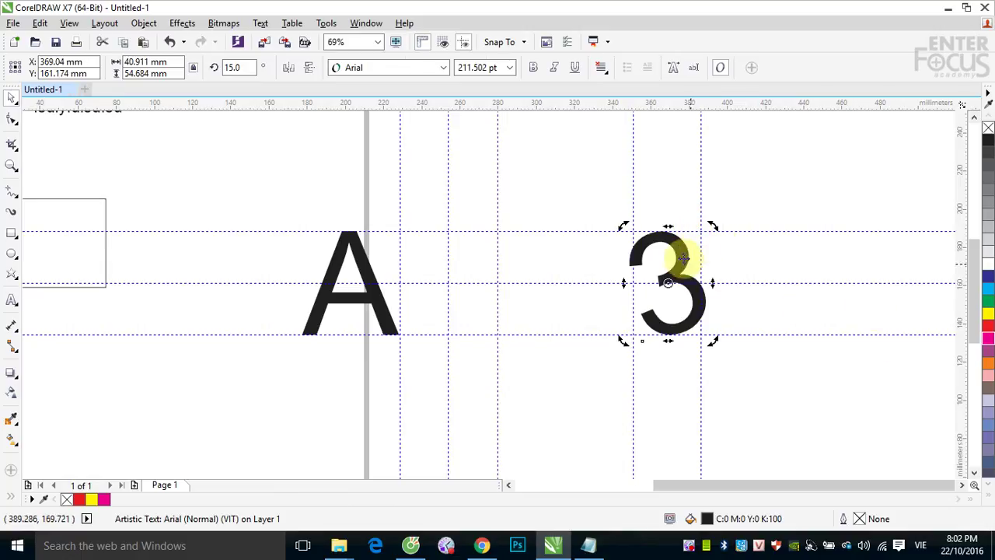
pyautogui.moveTo(710, 228); pyautogui.dragTo(701, 226)
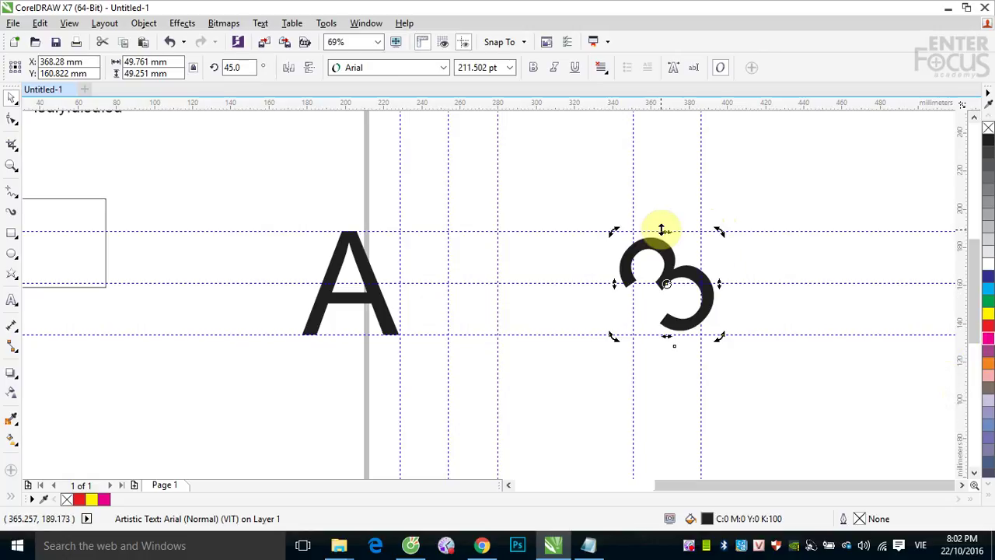
pyautogui.moveTo(665, 230); pyautogui.dragTo(676, 255)
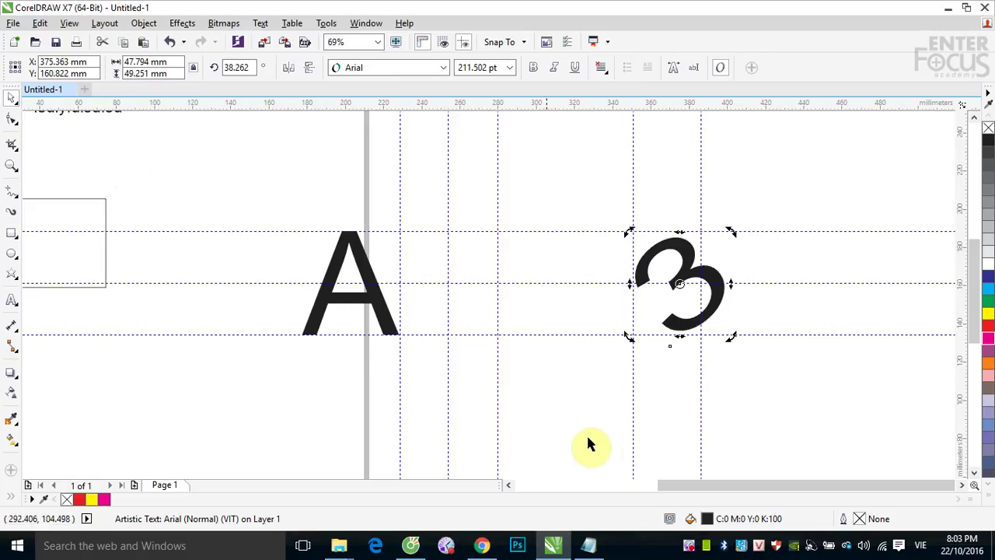
pyautogui.rightClick(689, 548)
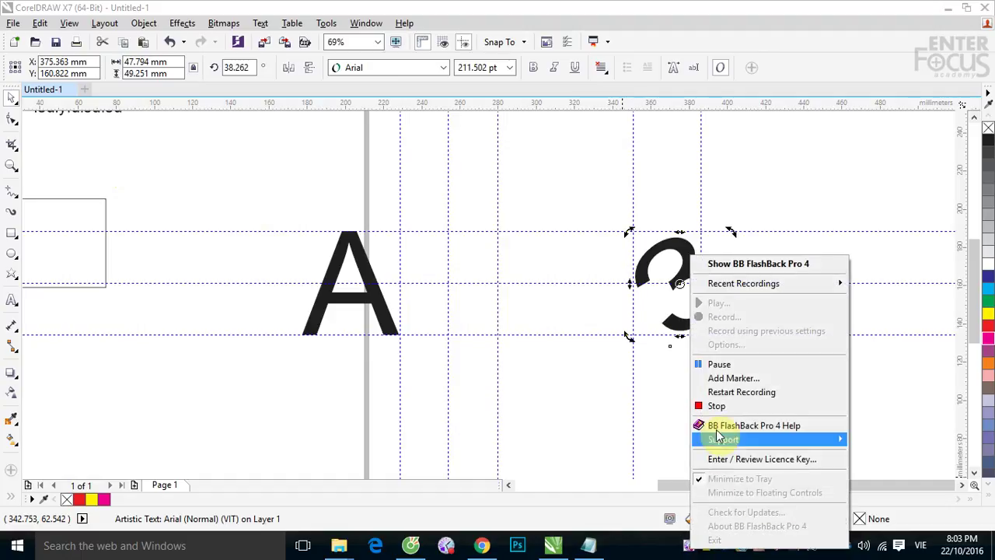